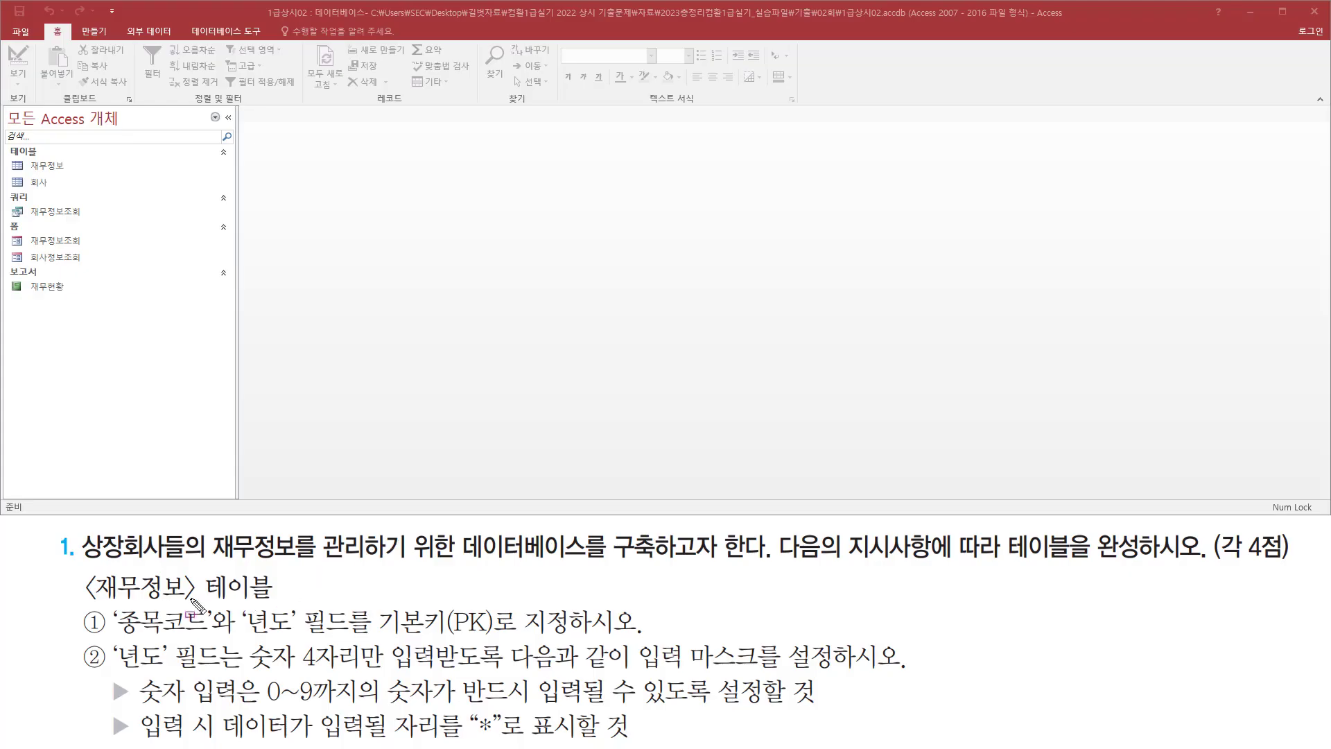
drag(79, 564, 692, 564)
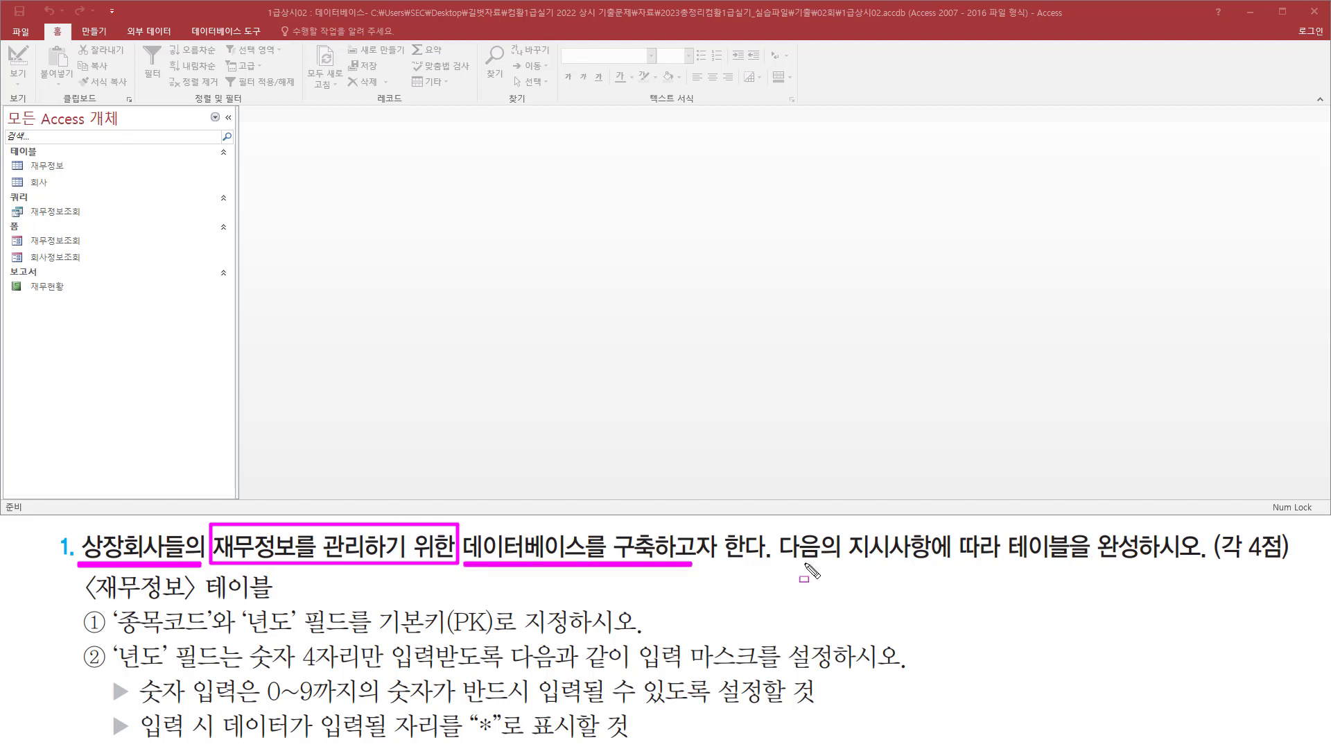
drag(788, 564, 1281, 558)
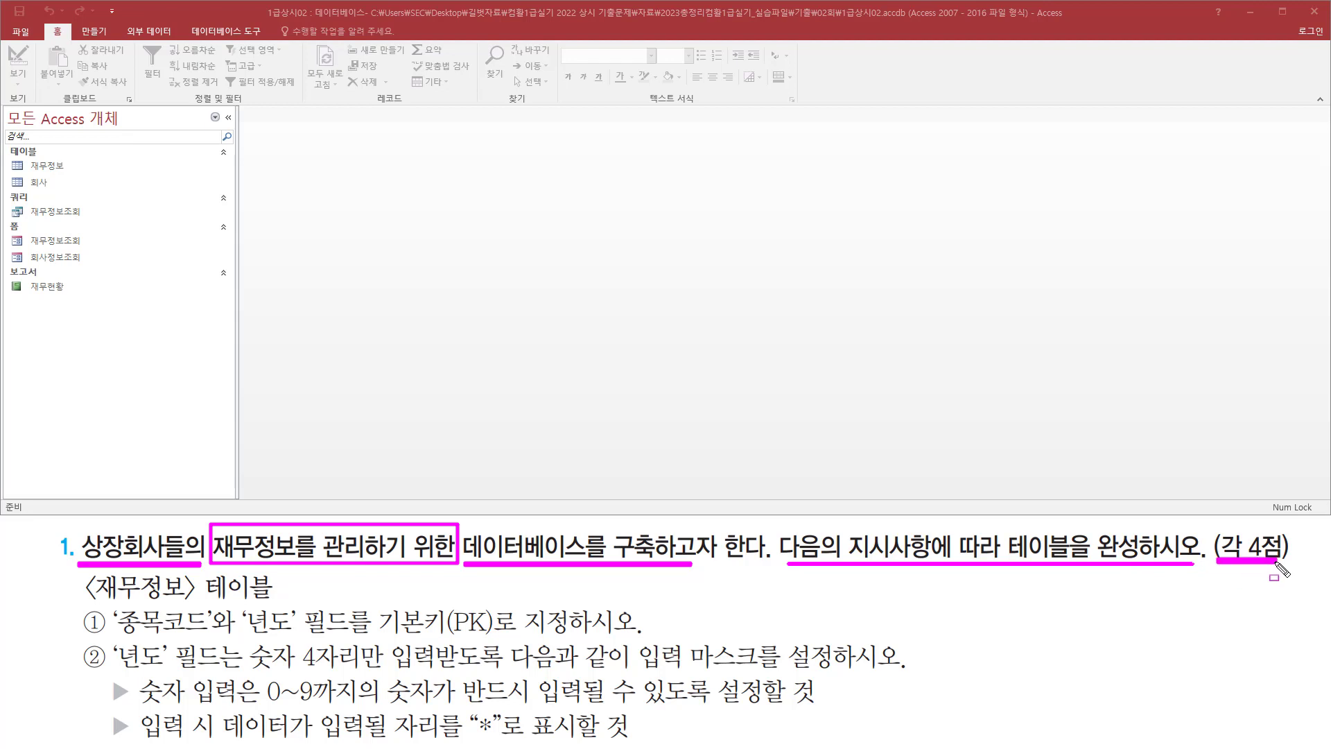
key(e)
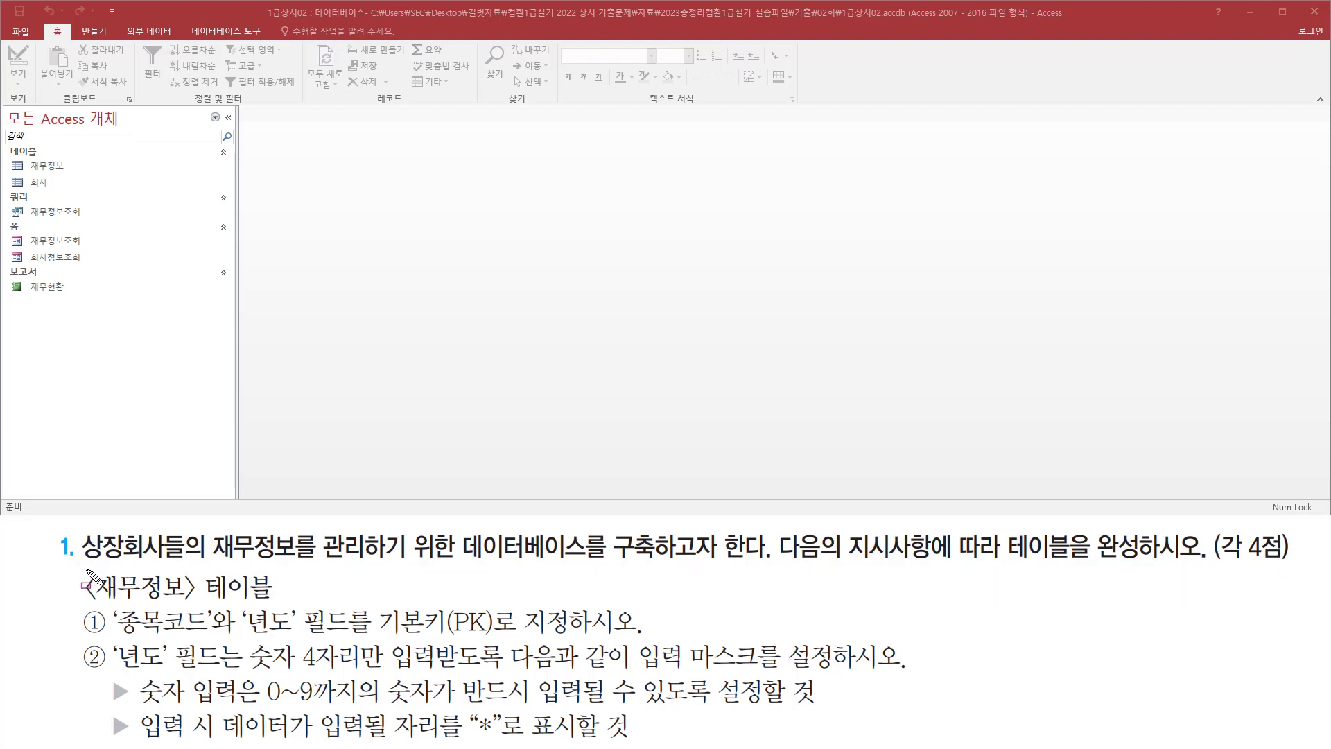
mouse_move(84, 569)
mouse_down()
mouse_move(100, 599)
mouse_move(281, 603)
mouse_up()
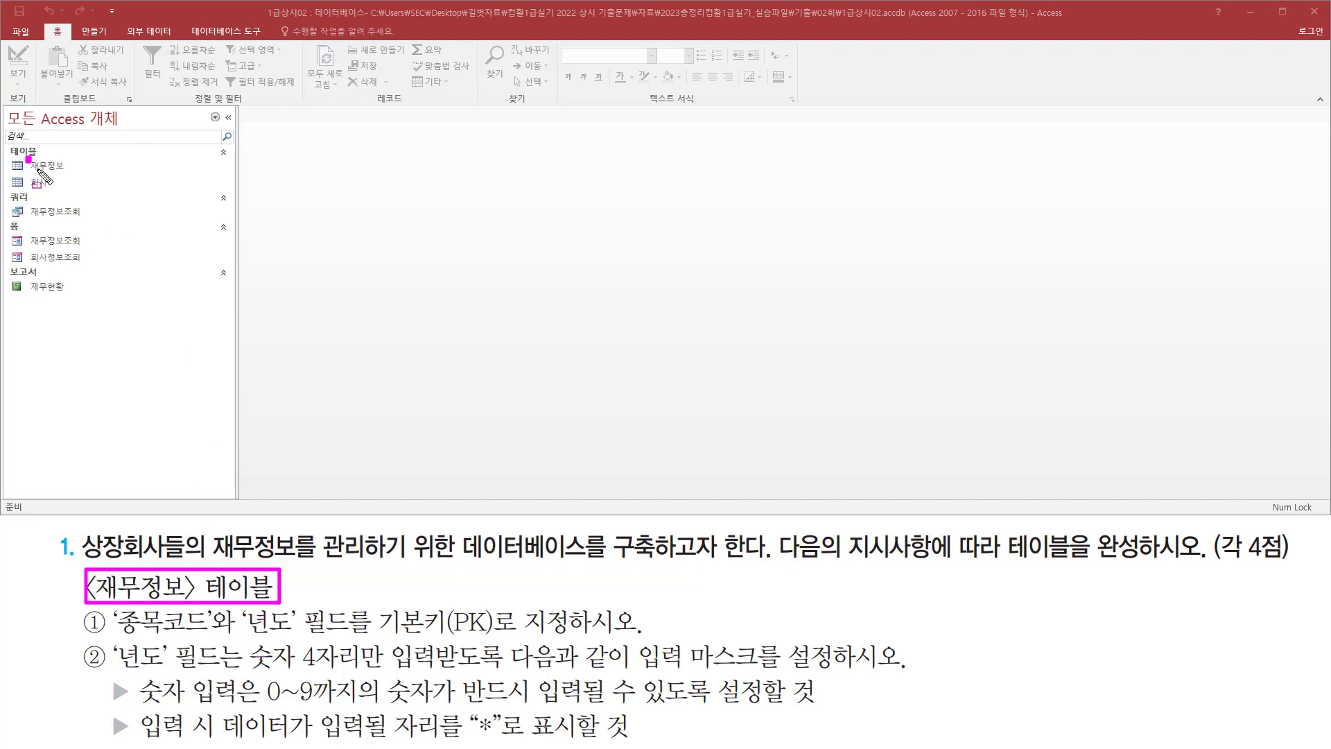
drag(26, 156, 72, 173)
key(Escape)
- Open the 재무정보 table in Design view
click(64, 164)
right_click(64, 164)
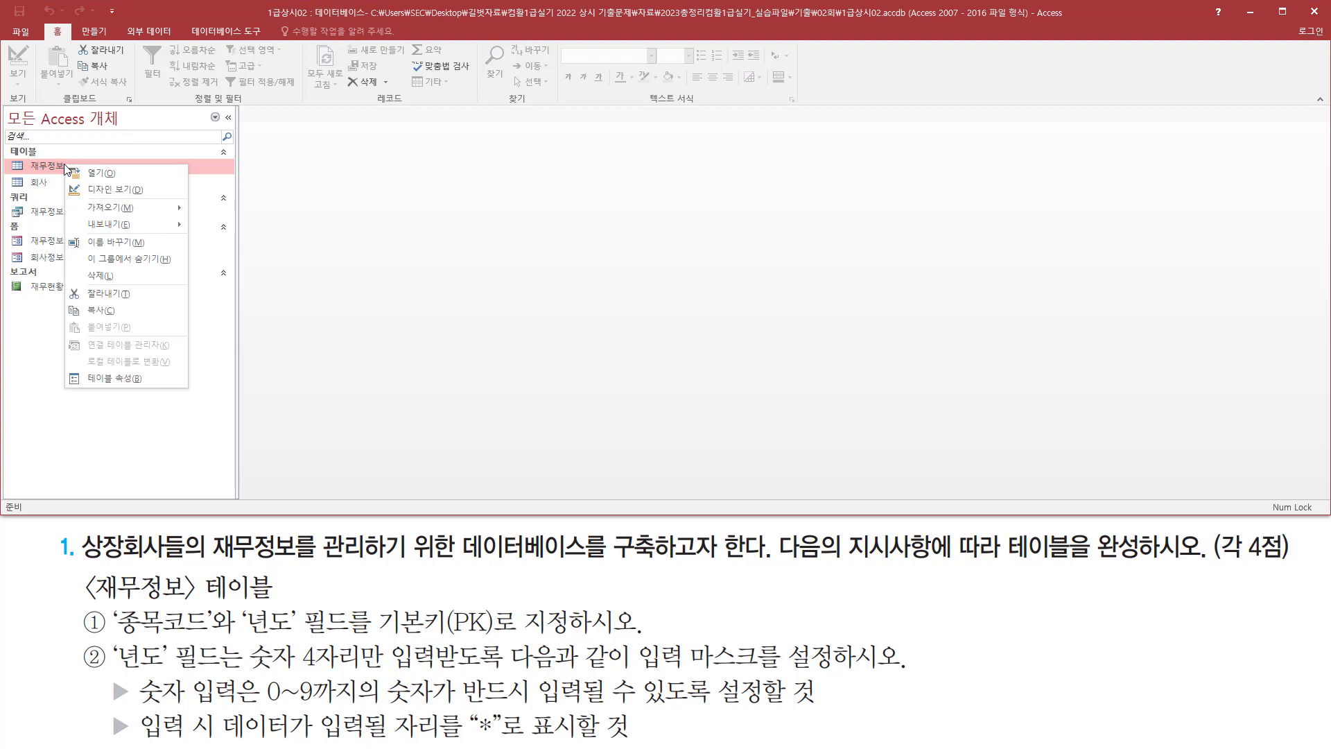
click(94, 189)
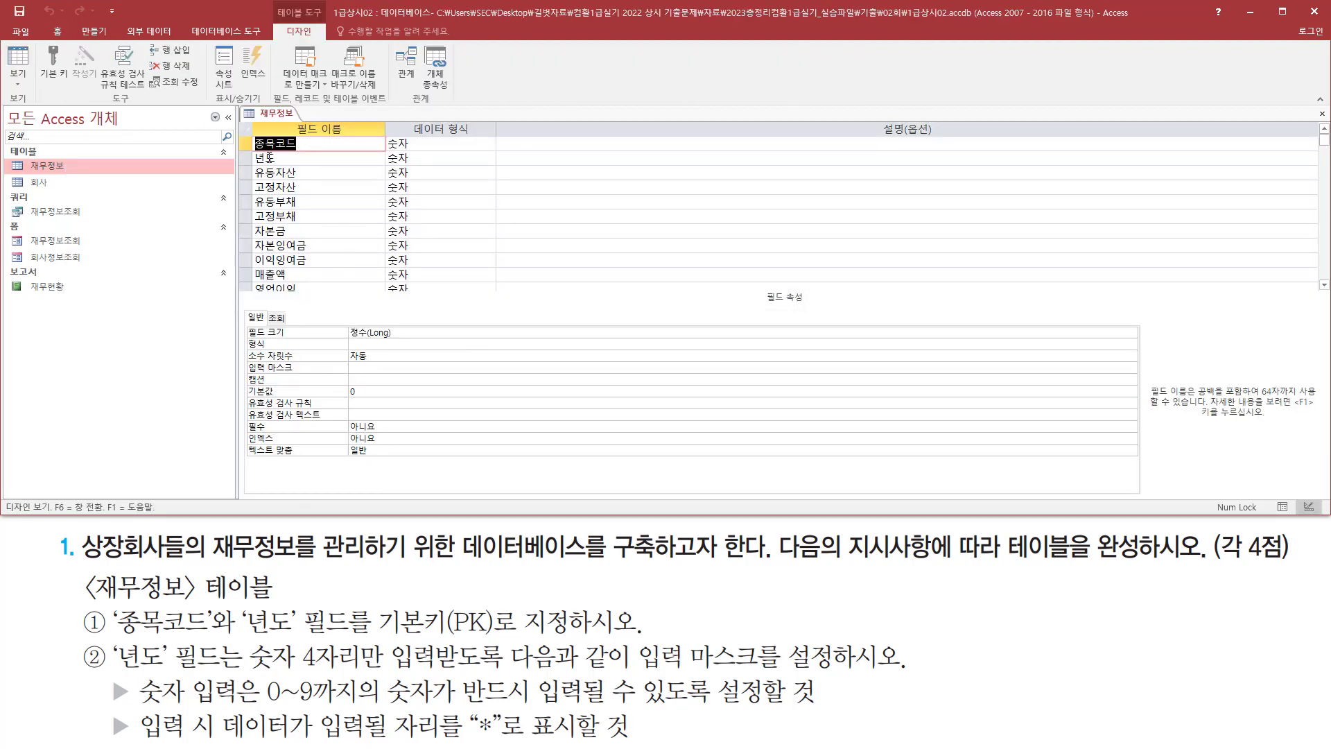
drag(249, 131, 350, 302)
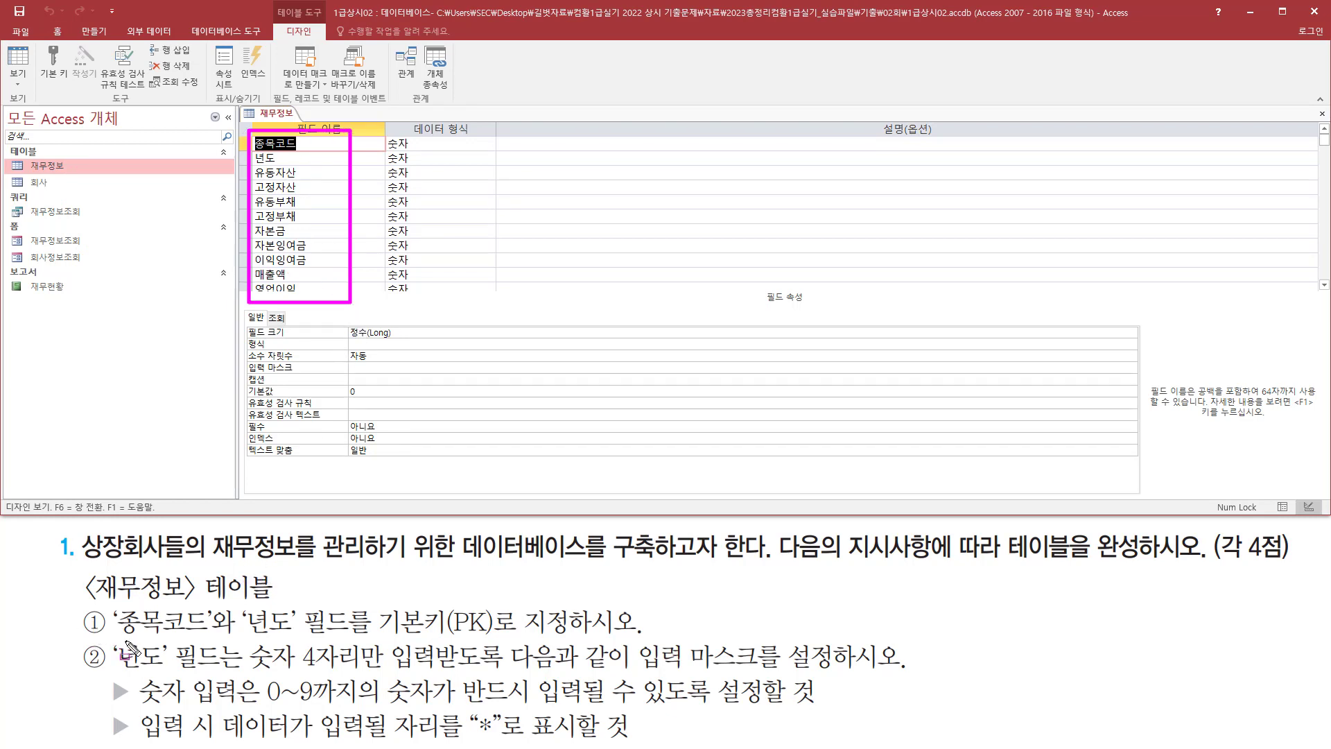
drag(118, 634, 299, 636)
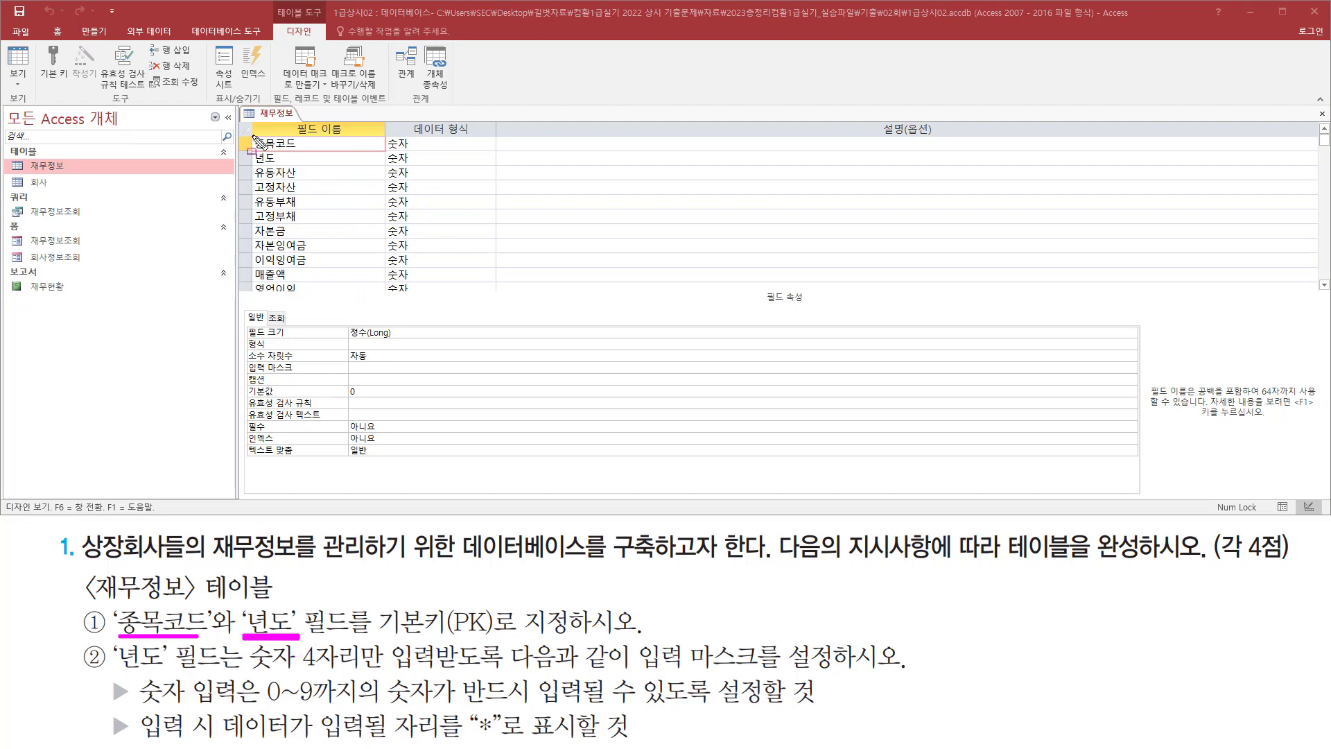
mouse_move(253, 137)
mouse_down()
mouse_move(316, 150)
mouse_move(316, 166)
mouse_up()
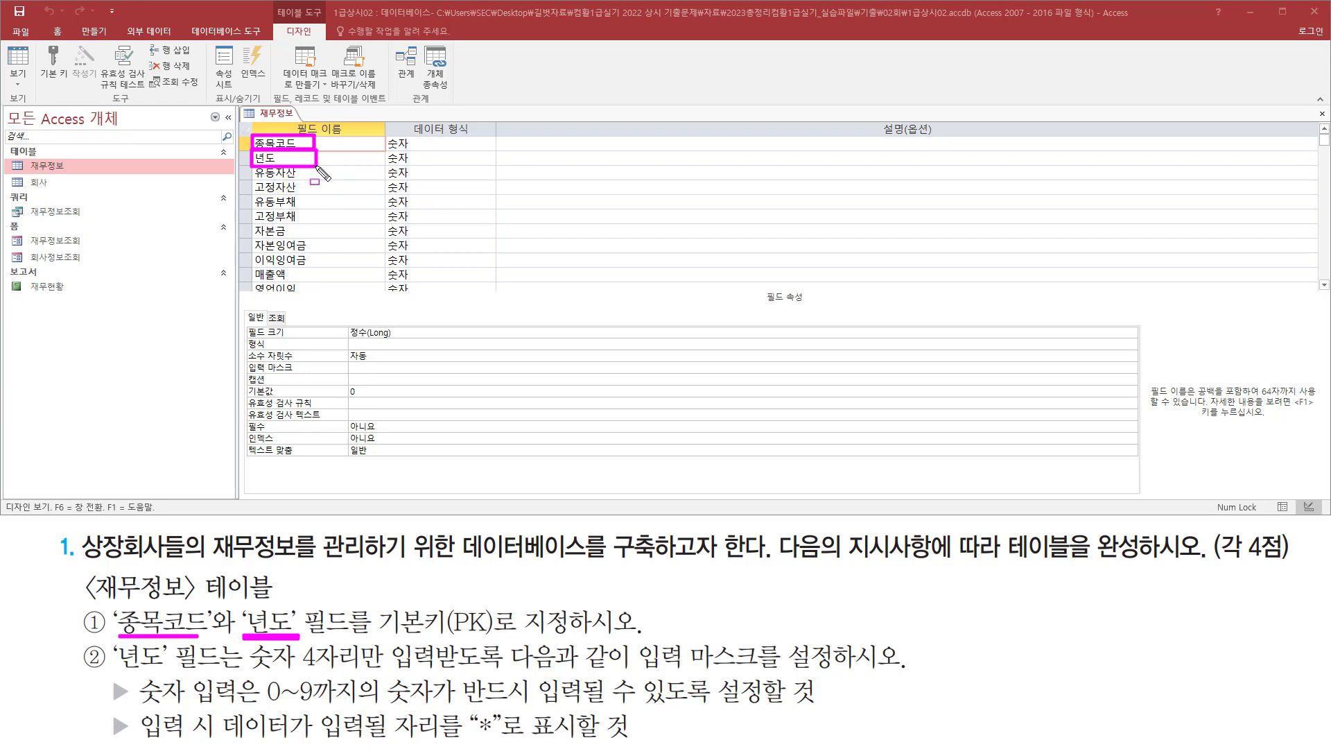
mouse_move(366, 602)
mouse_down()
mouse_move(537, 641)
mouse_move(641, 639)
mouse_up()
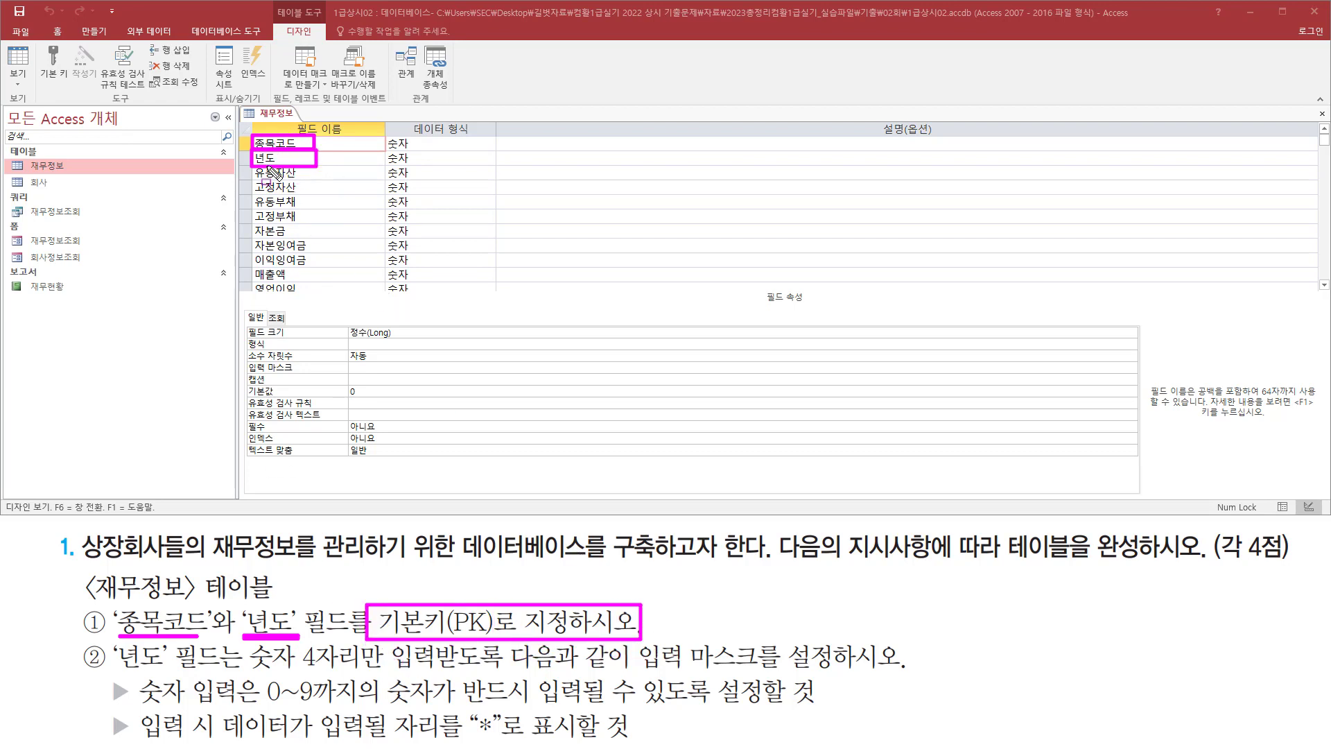
key(e)
drag(254, 135, 299, 163)
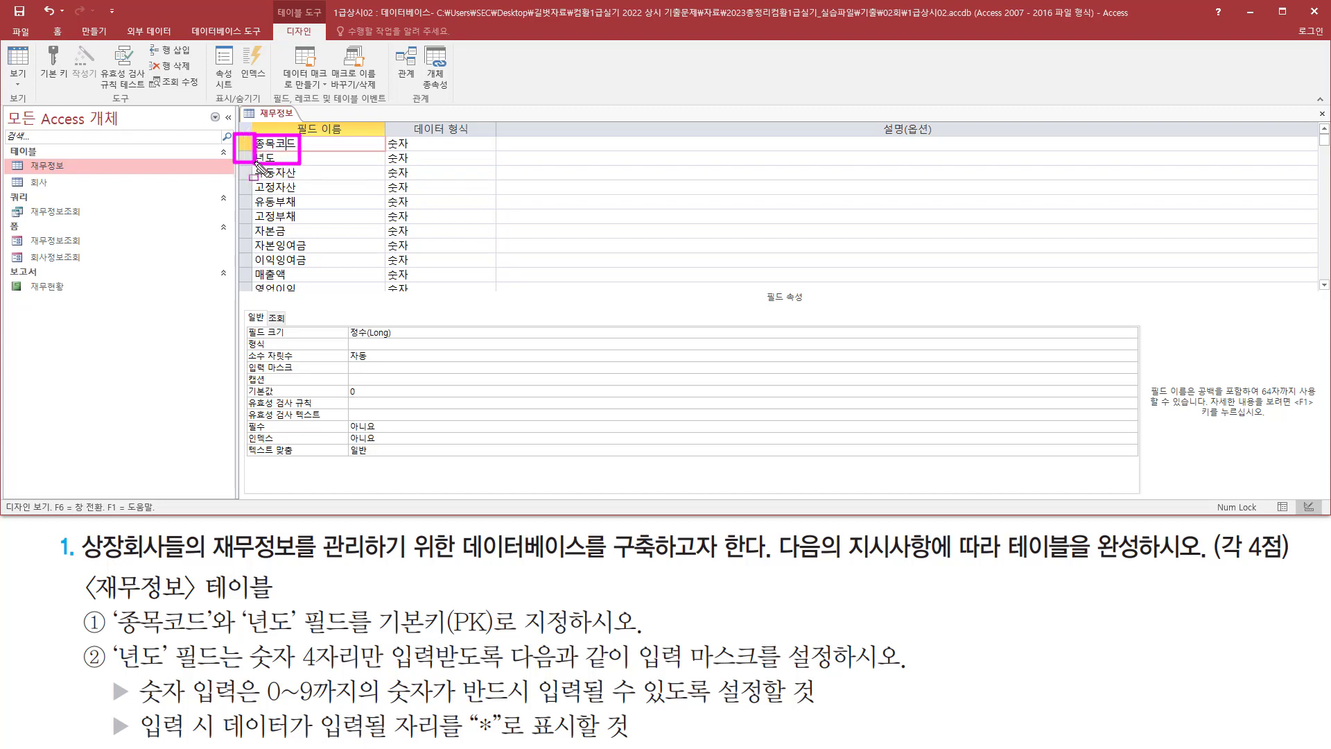
key(Escape)
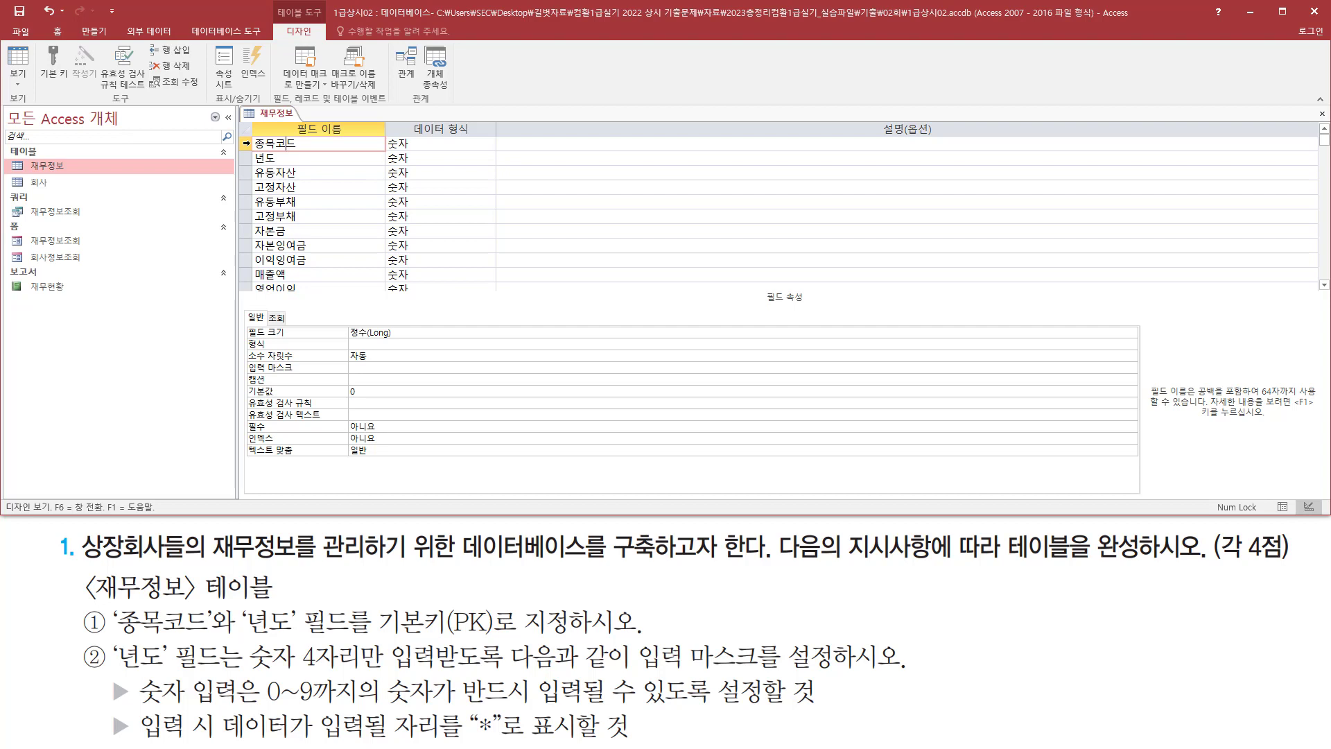
- Set the 종목코드 and 년도 fields together as the primary key of the 재무정보 table
drag(246, 143, 246, 159)
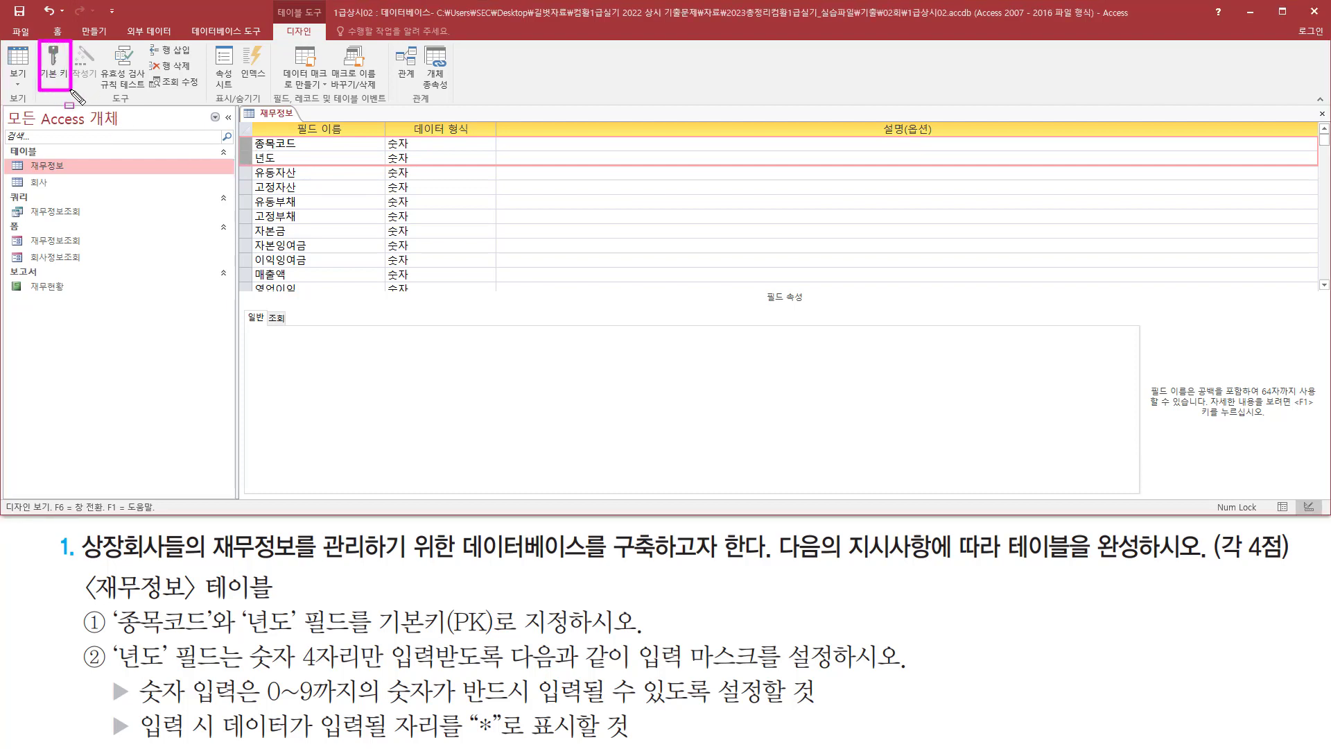
click(56, 66)
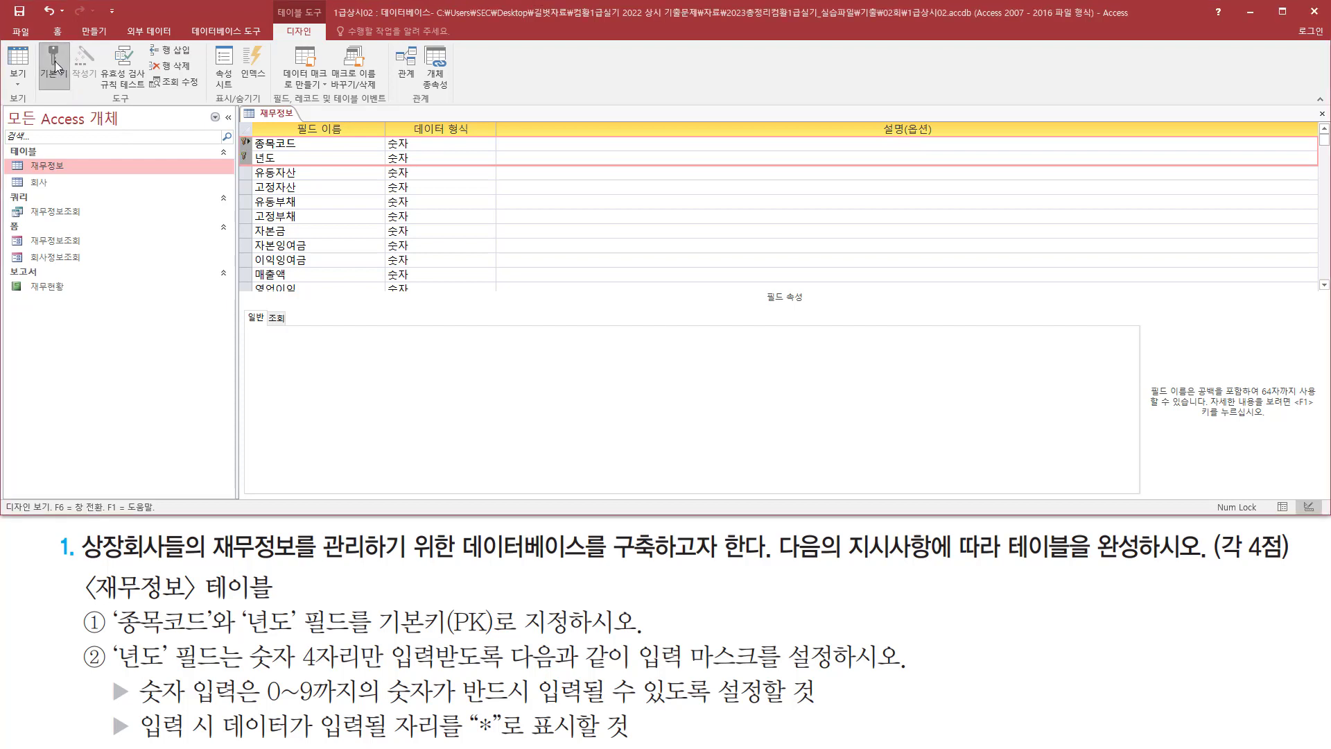
click(289, 157)
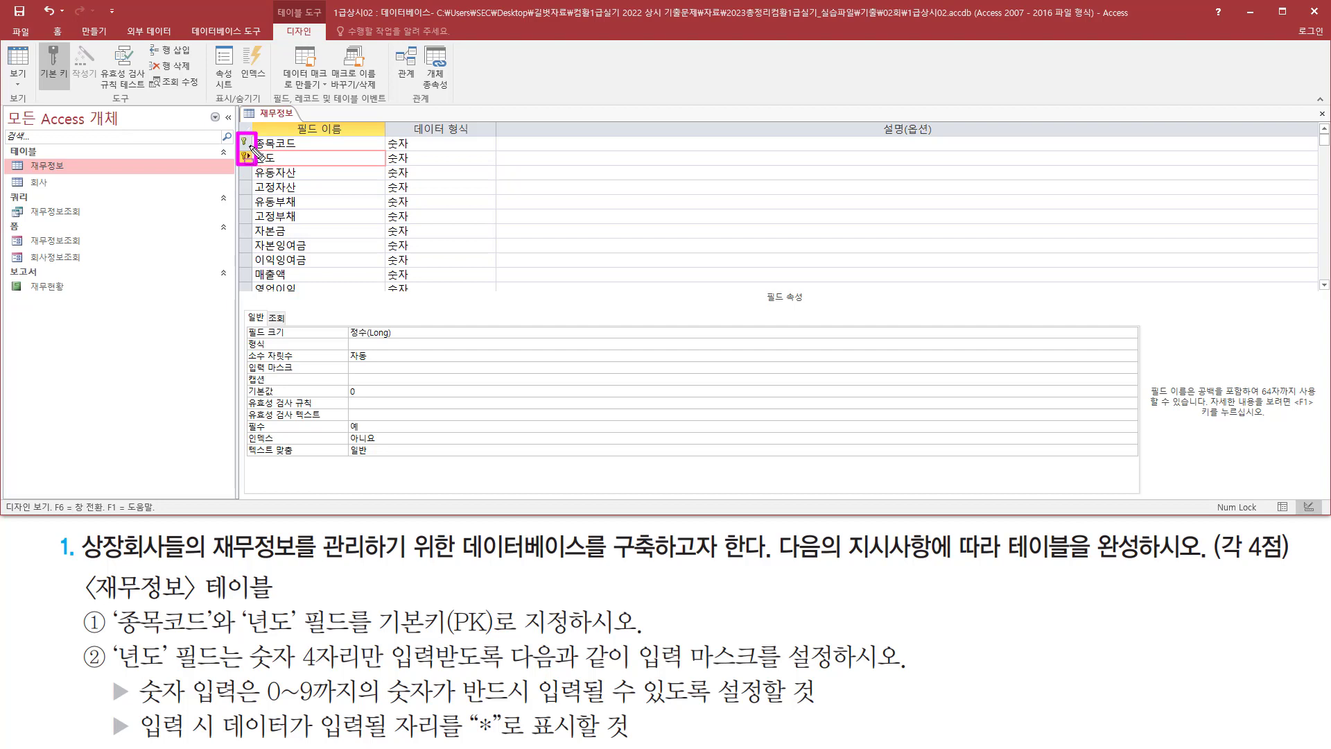
key(Escape)
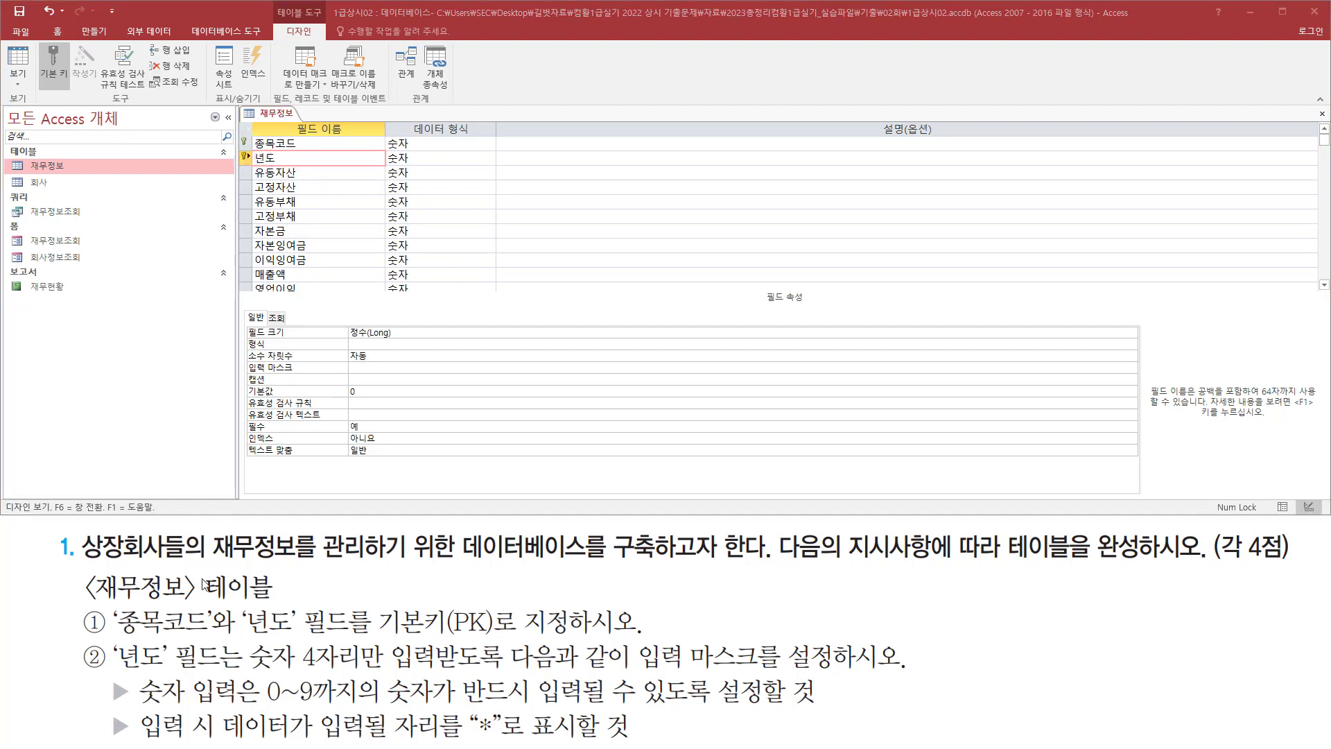
mouse_move(109, 669)
mouse_down()
mouse_move(228, 670)
mouse_move(229, 635)
mouse_up()
mouse_move(251, 147)
mouse_down()
mouse_move(278, 169)
mouse_move(290, 150)
mouse_up()
drag(250, 670, 500, 670)
mouse_move(639, 632)
mouse_down()
mouse_move(665, 674)
mouse_move(765, 674)
mouse_up()
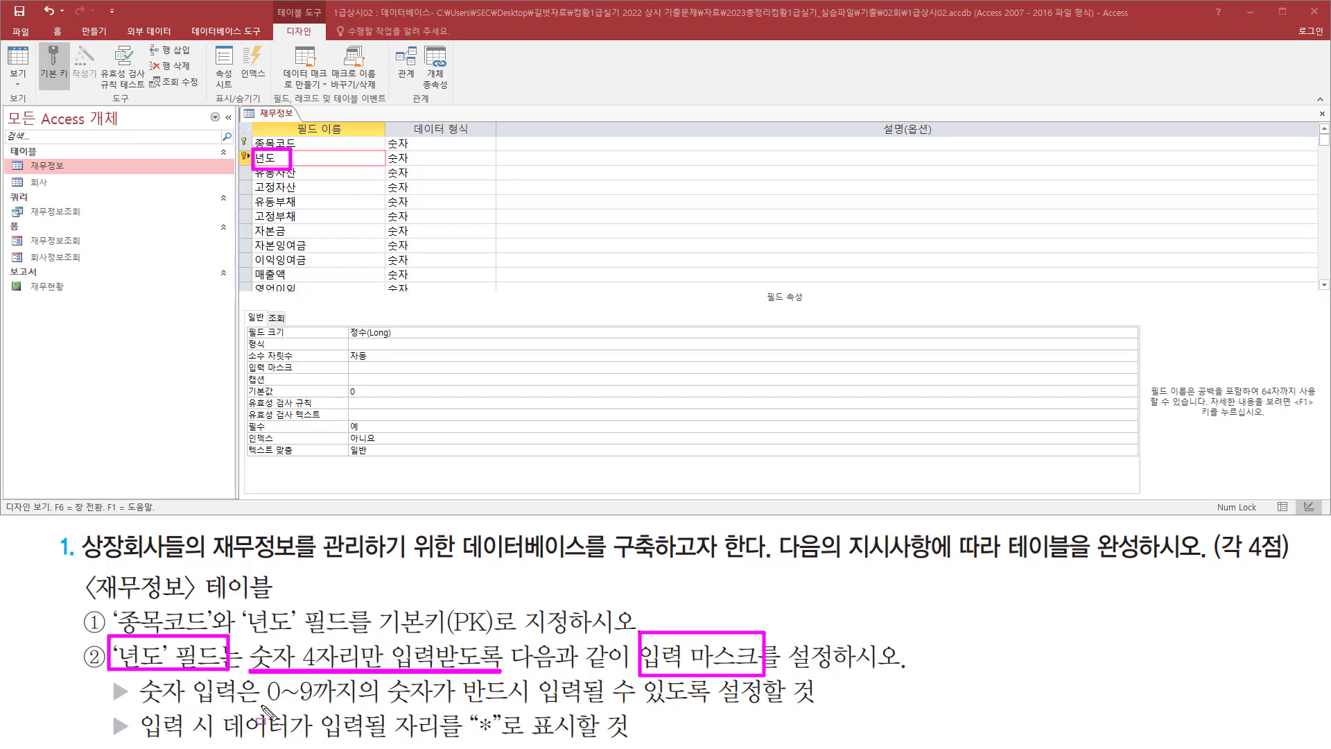
mouse_move(260, 705)
mouse_down()
mouse_move(820, 711)
mouse_move(808, 713)
mouse_up()
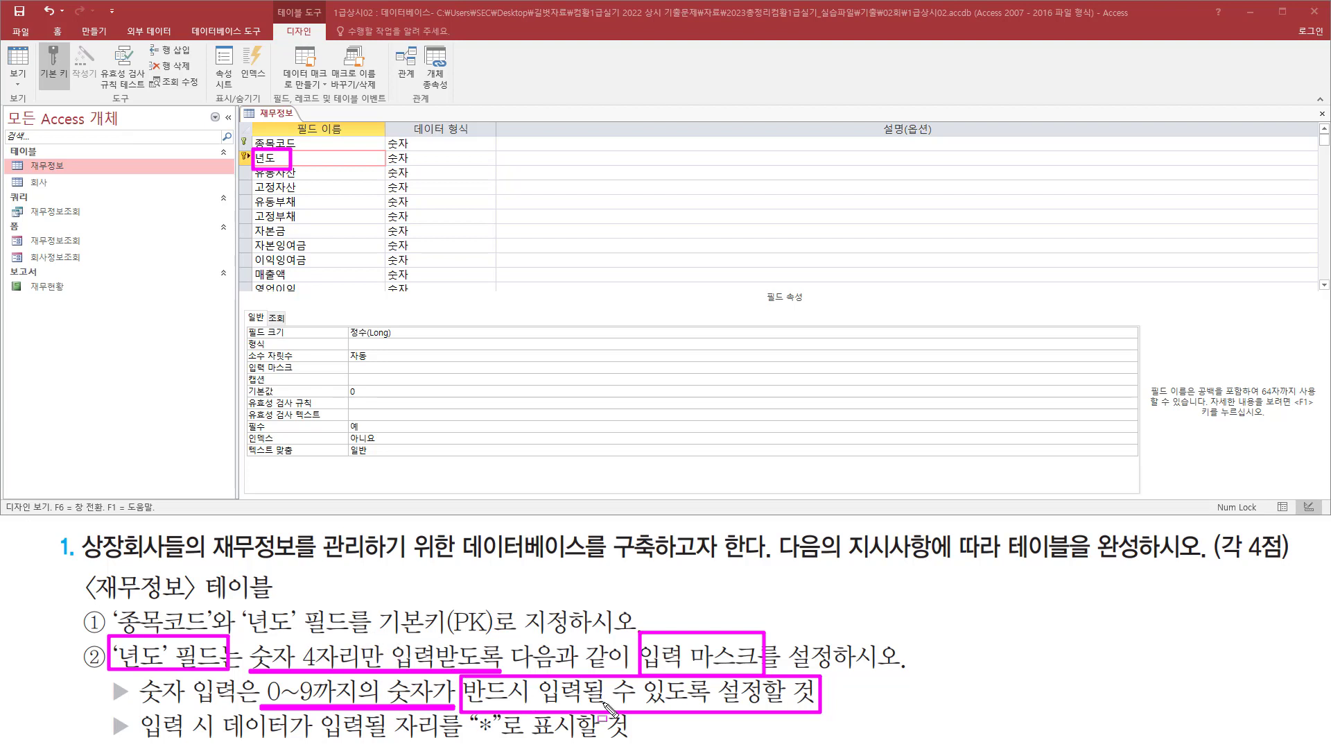
drag(465, 708, 775, 708)
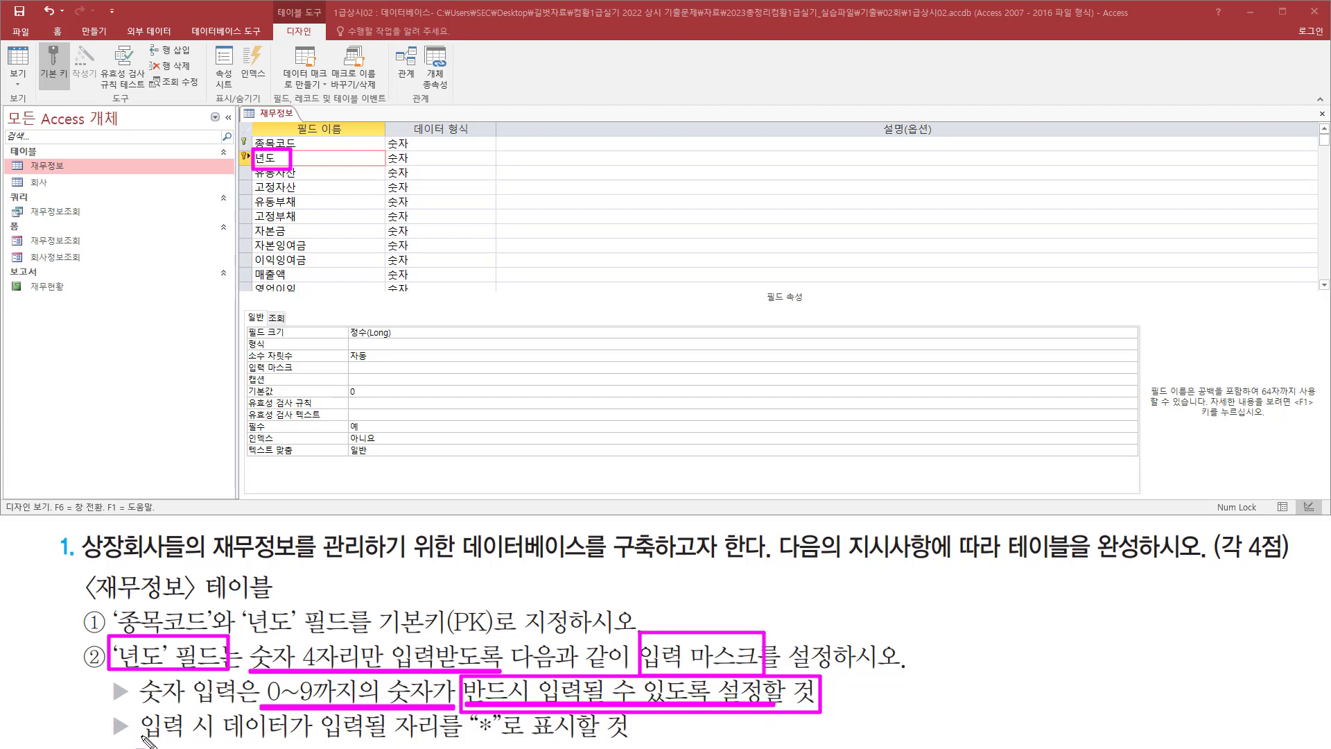
drag(138, 743, 498, 740)
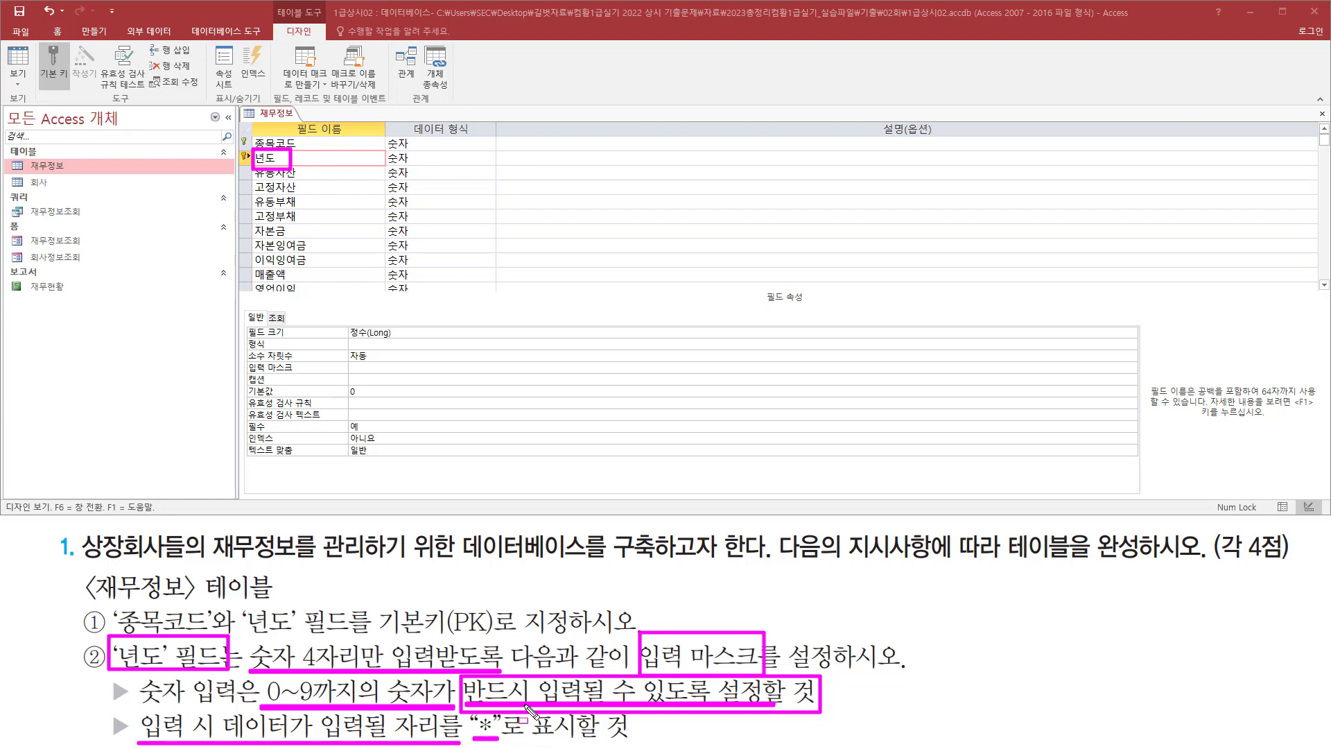
key(Escape)
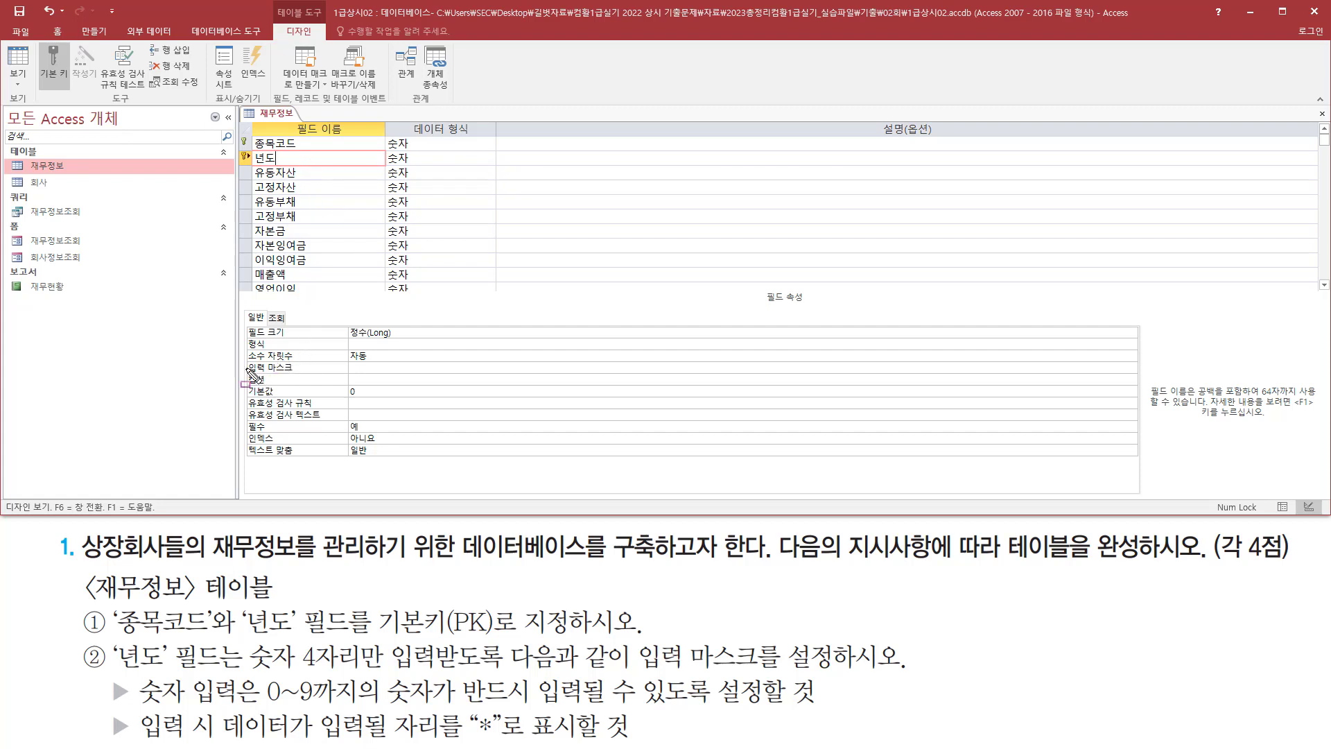
drag(247, 352, 431, 378)
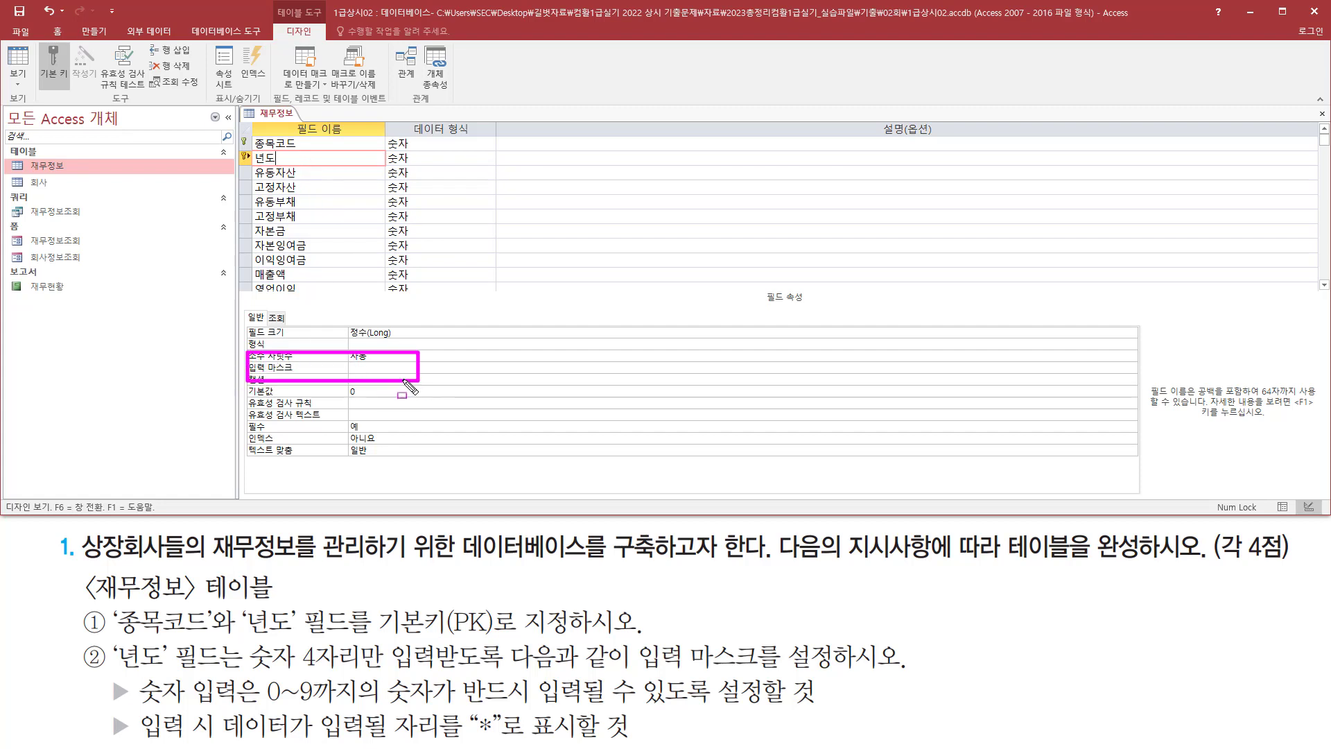
key(Escape)
- Set the input mask of the 년도 field to 0000;;*
click(416, 367)
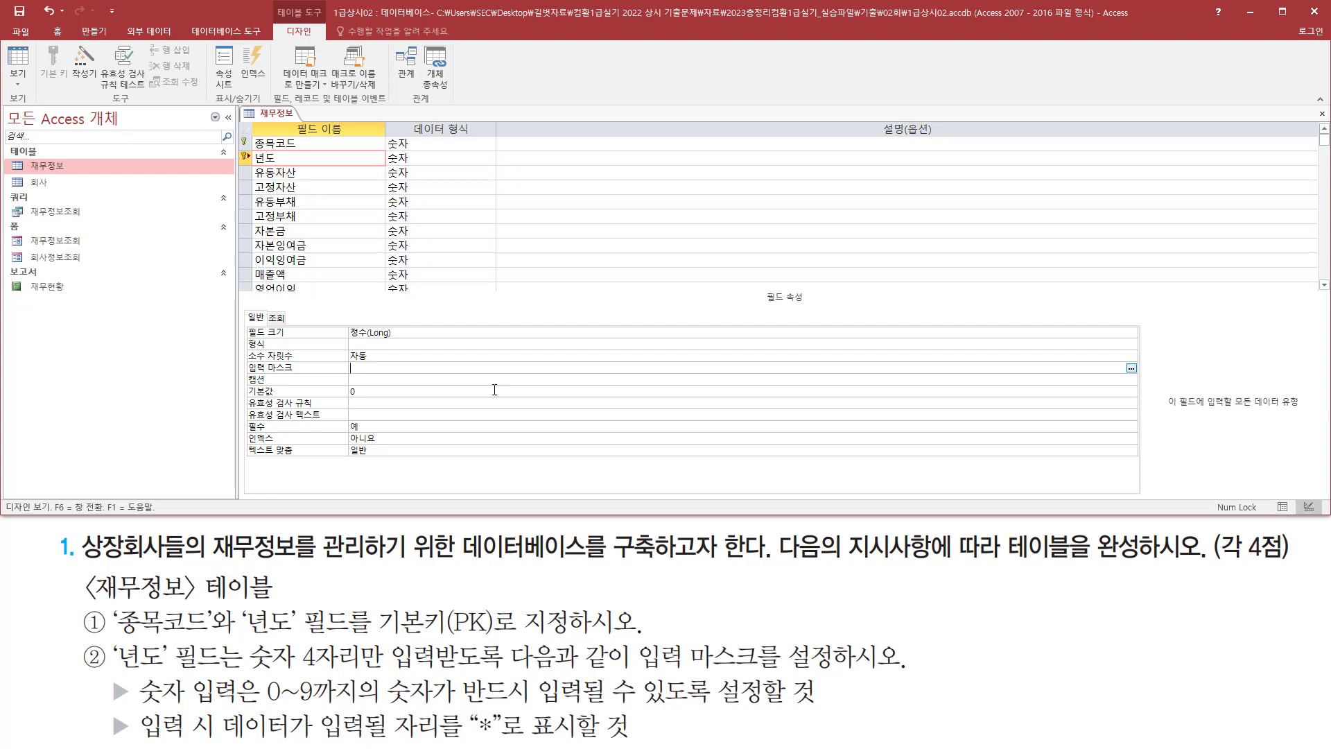
text(0000;;)
text(*)
click(333, 371)
key(ctrl+c)
key(ctrl+2)
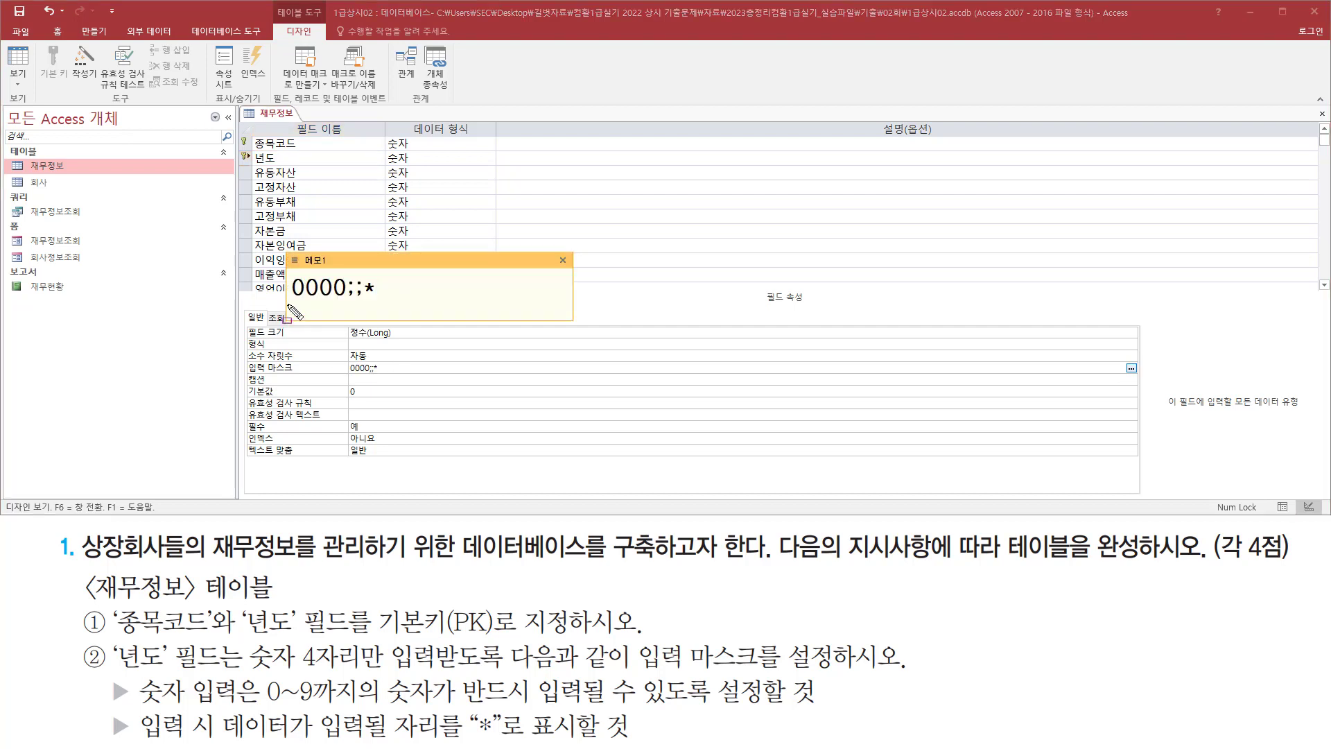
mouse_move(288, 304)
mouse_down()
mouse_move(392, 305)
mouse_move(387, 274)
mouse_up()
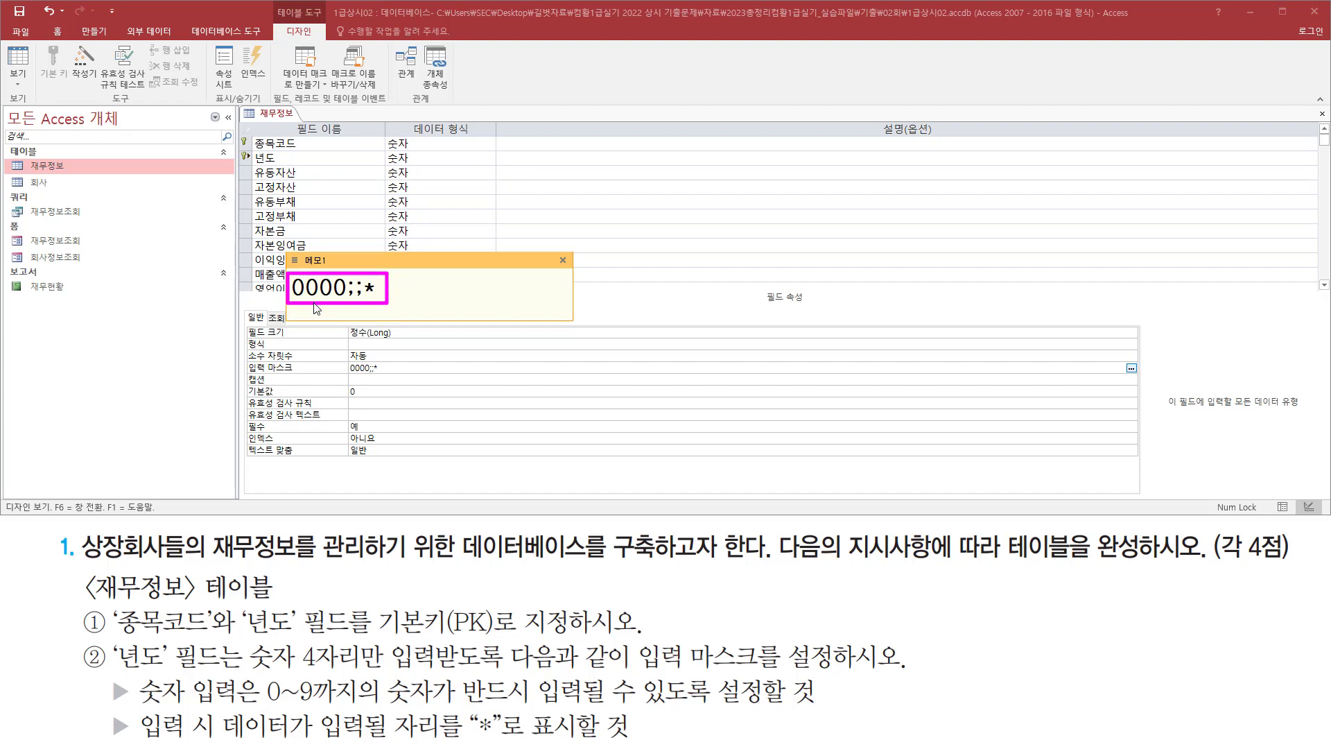
key(ctrl+z)
drag(291, 301, 343, 299)
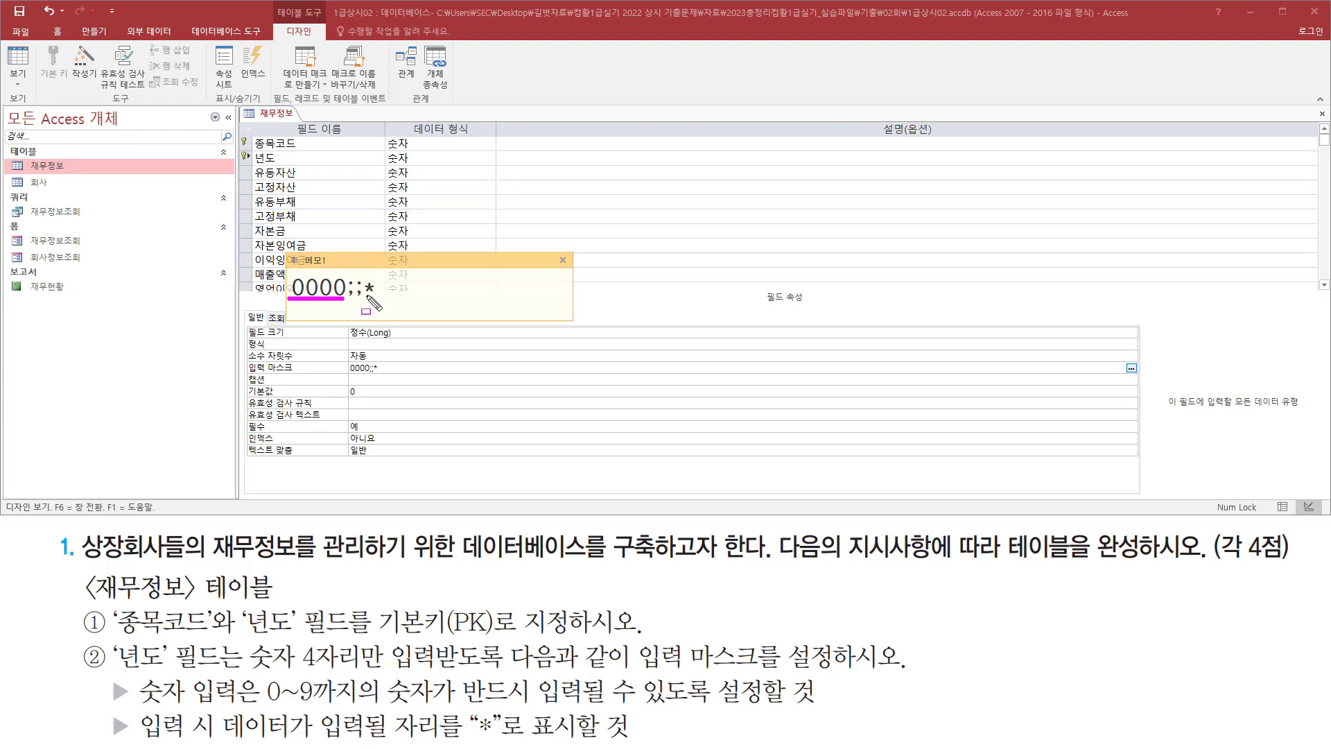
drag(361, 300, 380, 299)
drag(357, 269, 356, 275)
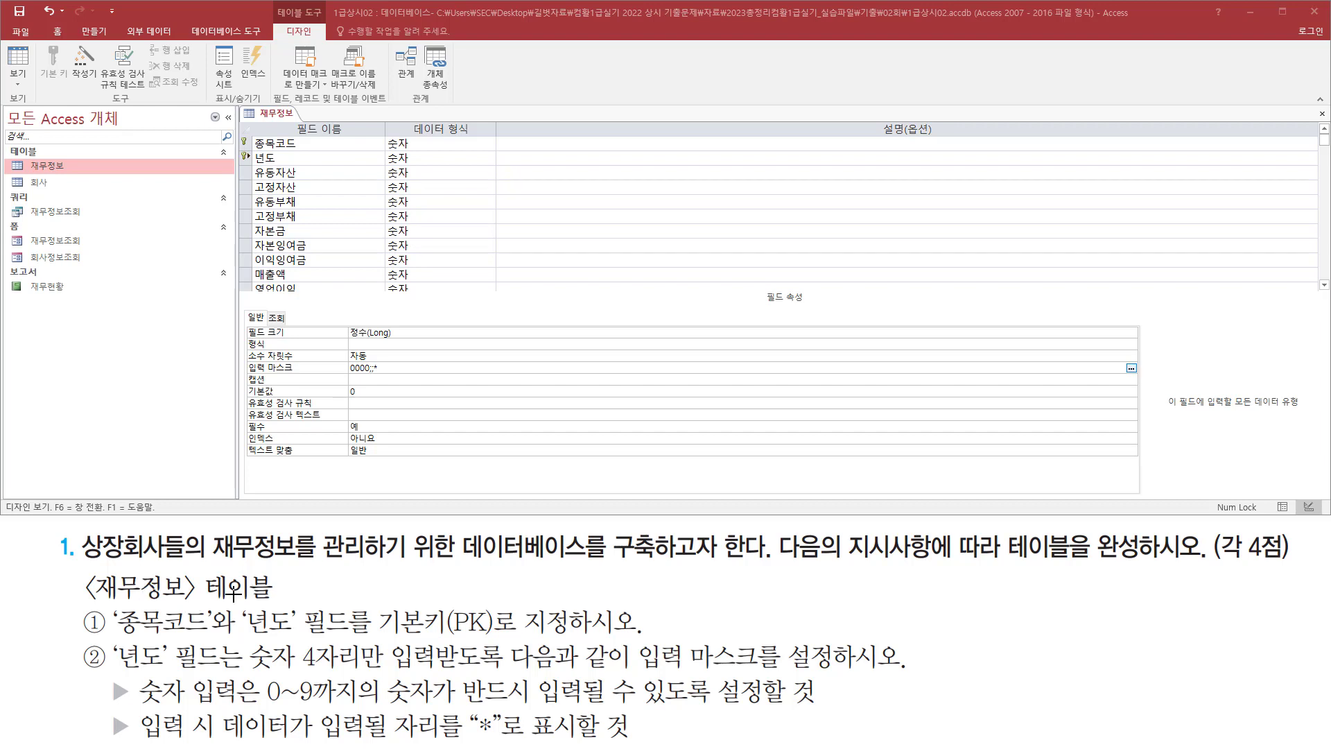
- Close the 재무정보 table design, saving the changes, and reopen the table in Datasheet view
click(1322, 113)
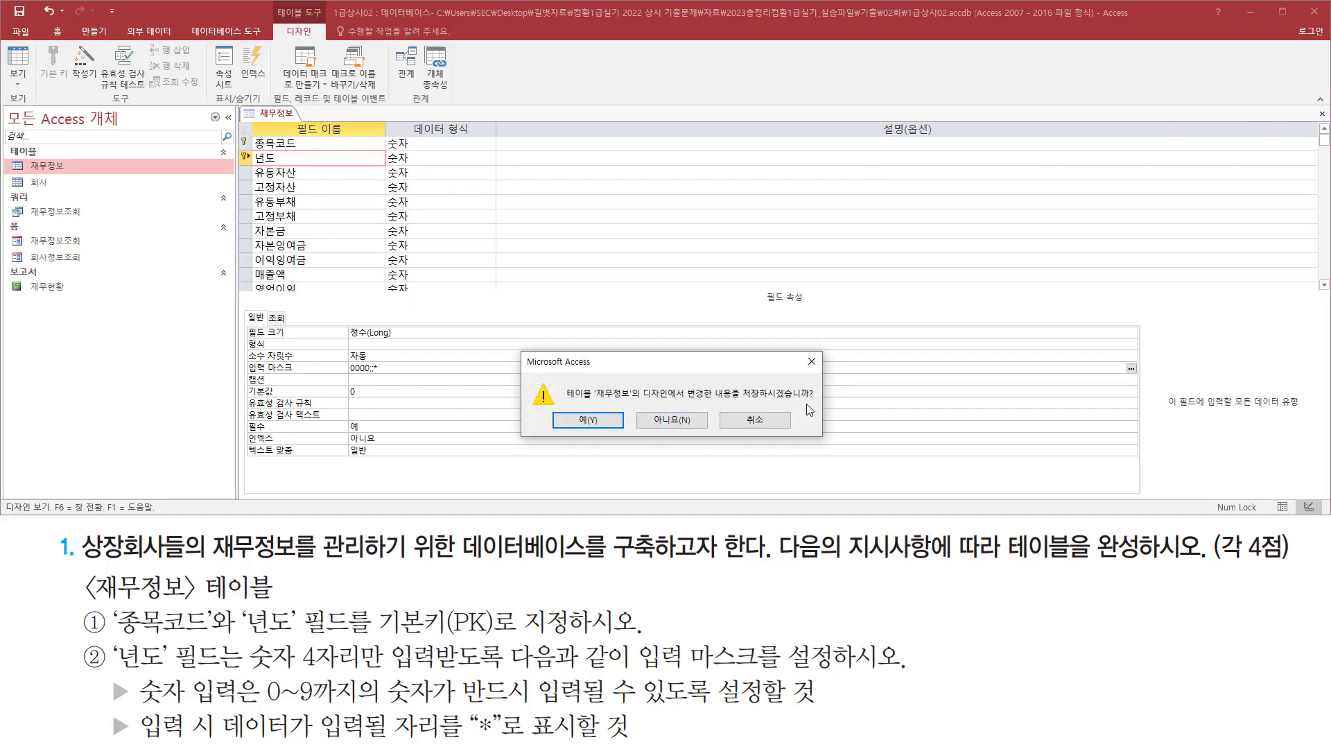
click(586, 420)
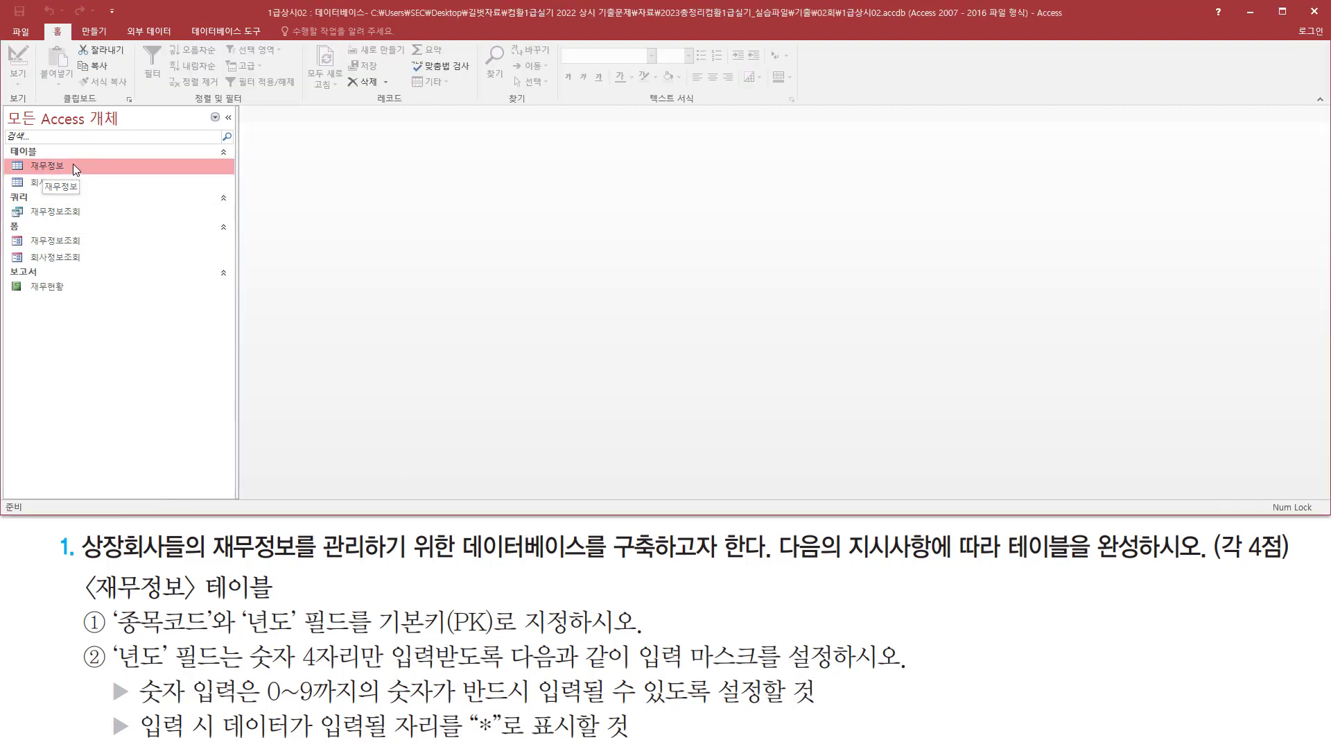
double_click(47, 166)
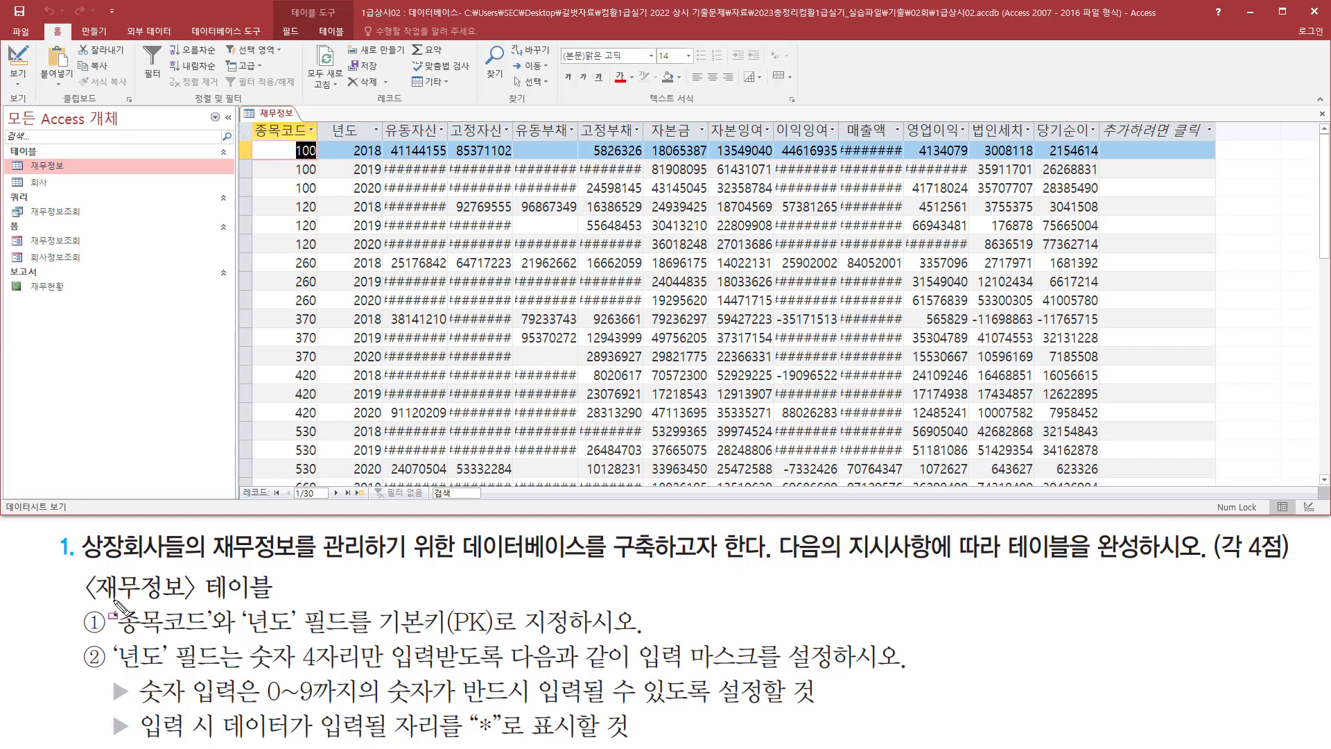
- Check how the input mask behaves in the 년도 field of the new record row in the 재무정보 datasheet
mouse_move(113, 600)
mouse_down()
mouse_move(393, 627)
mouse_move(371, 638)
mouse_up()
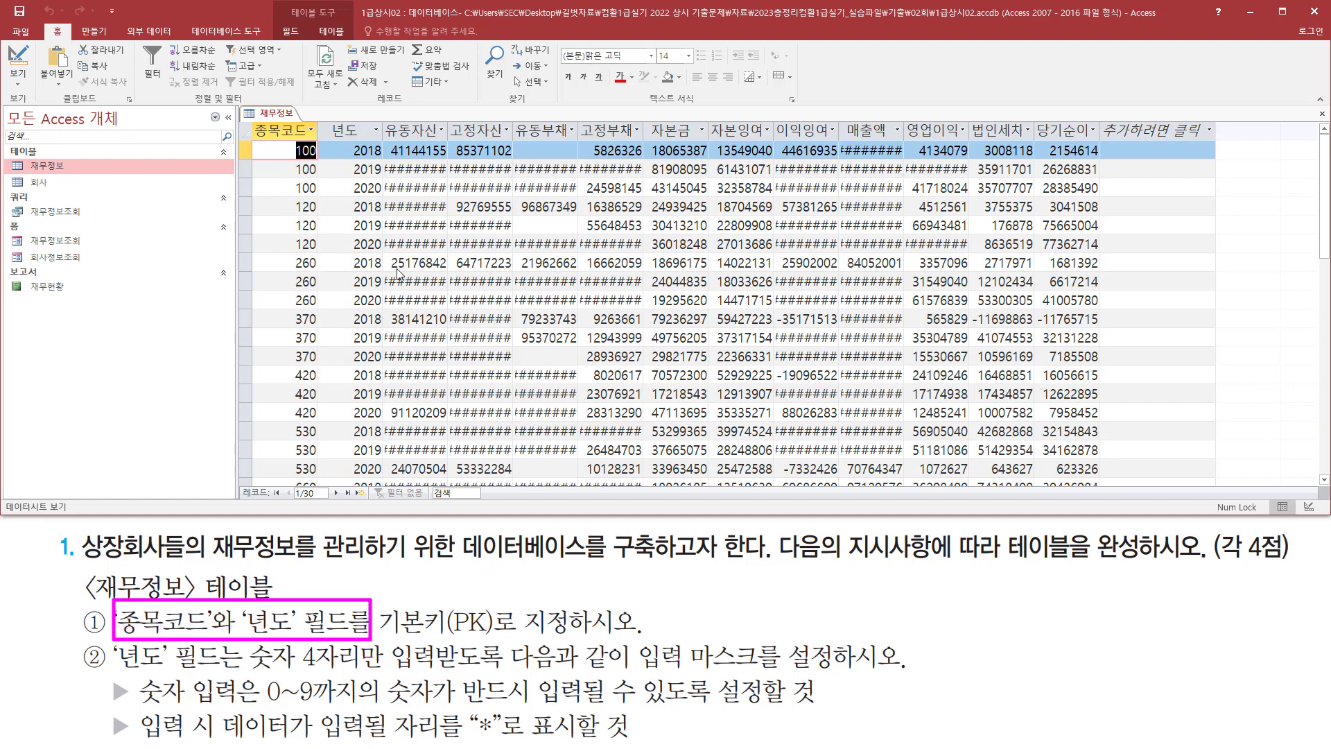
click(357, 282)
scroll(359, 300, down, 1)
scroll(359, 299, down, 8)
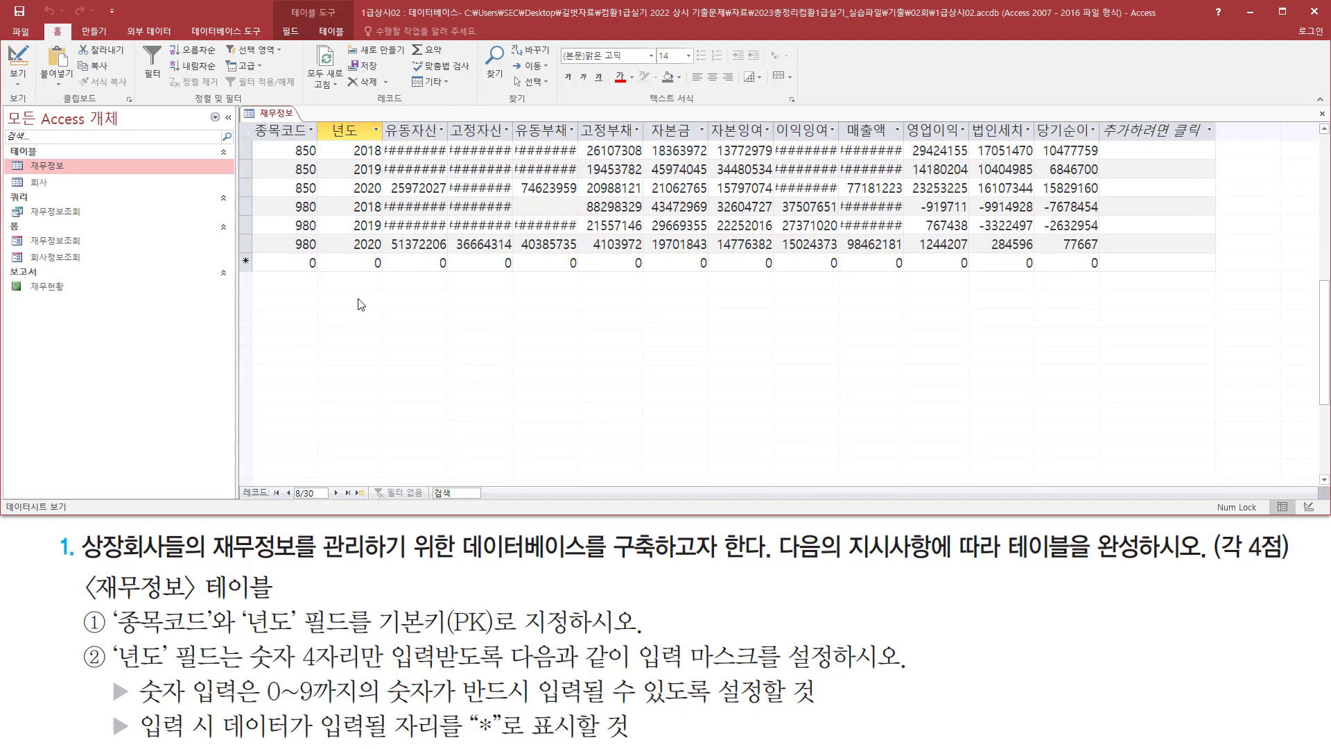
drag(75, 640, 113, 671)
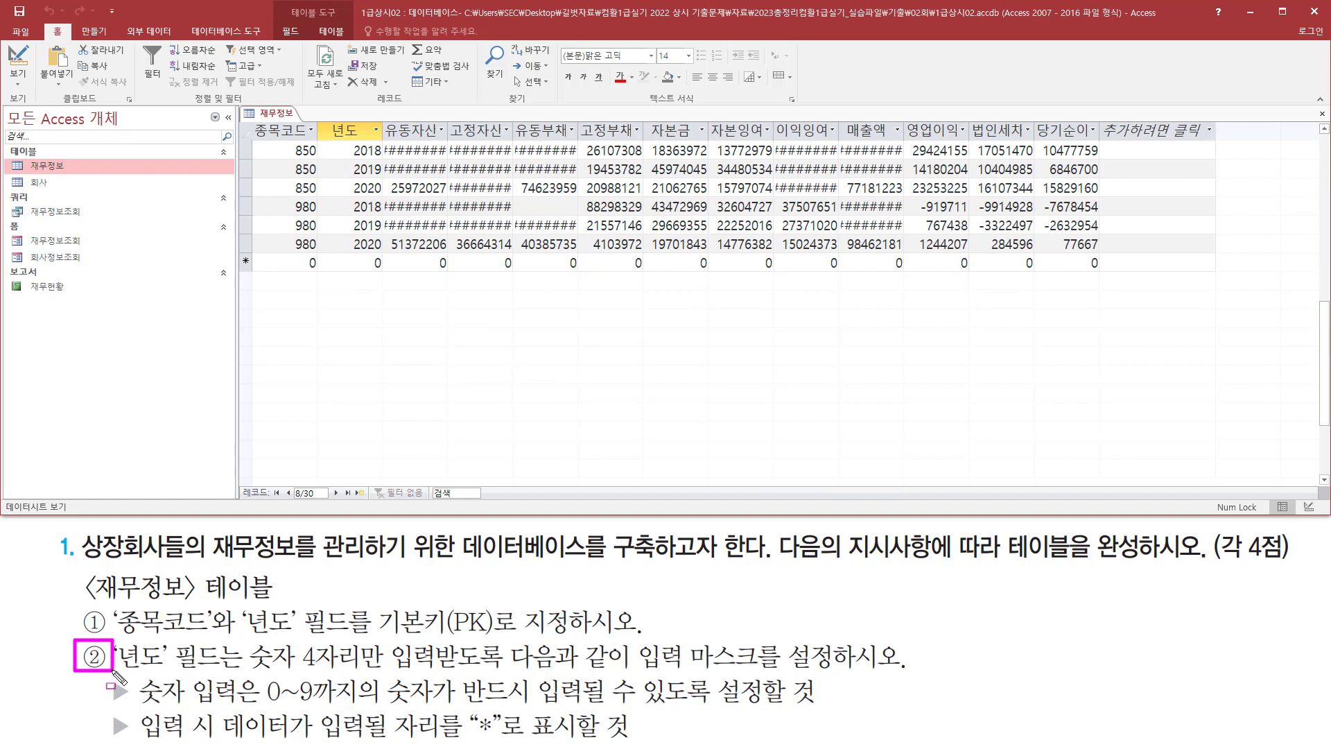
mouse_move(639, 674)
mouse_down()
mouse_move(840, 675)
mouse_move(777, 675)
mouse_up()
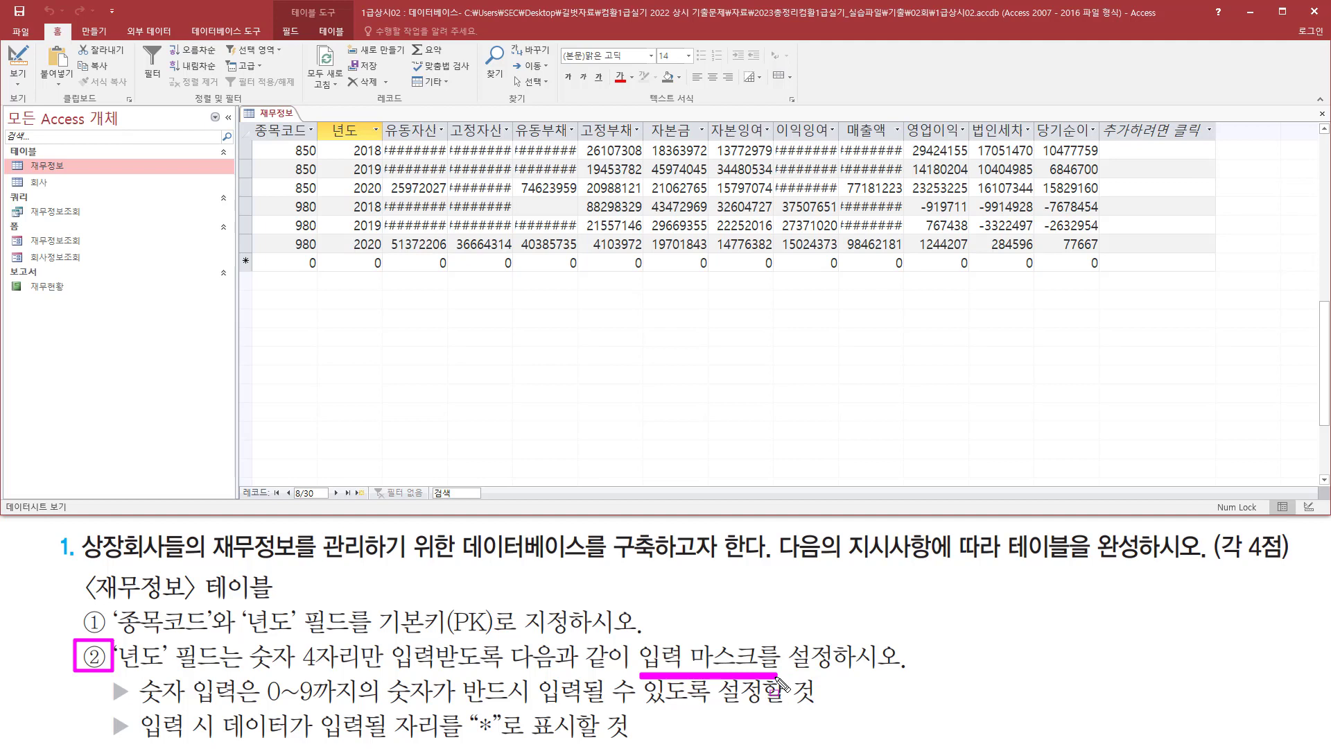
key(Escape)
click(352, 262)
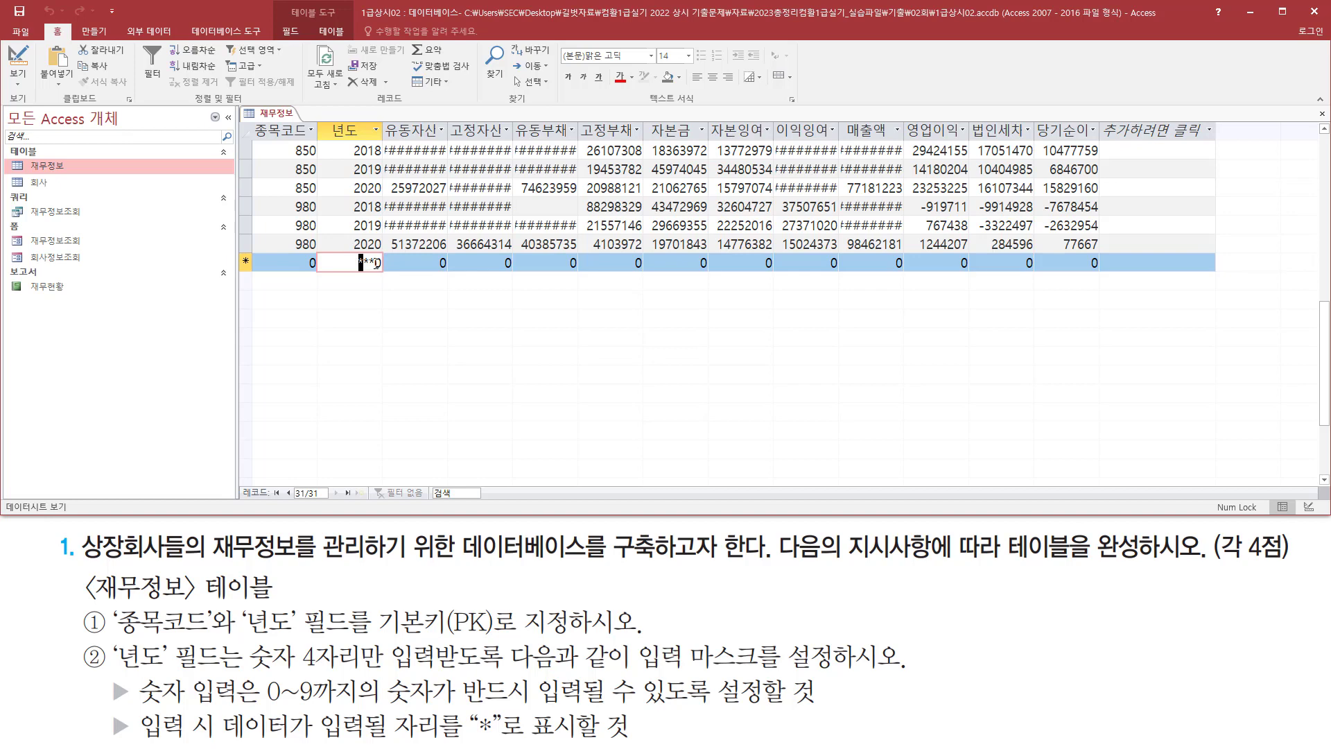
- Switch the 재무정보 table to Design view and check the default value of the 년도 field
scroll(377, 433, up, 3)
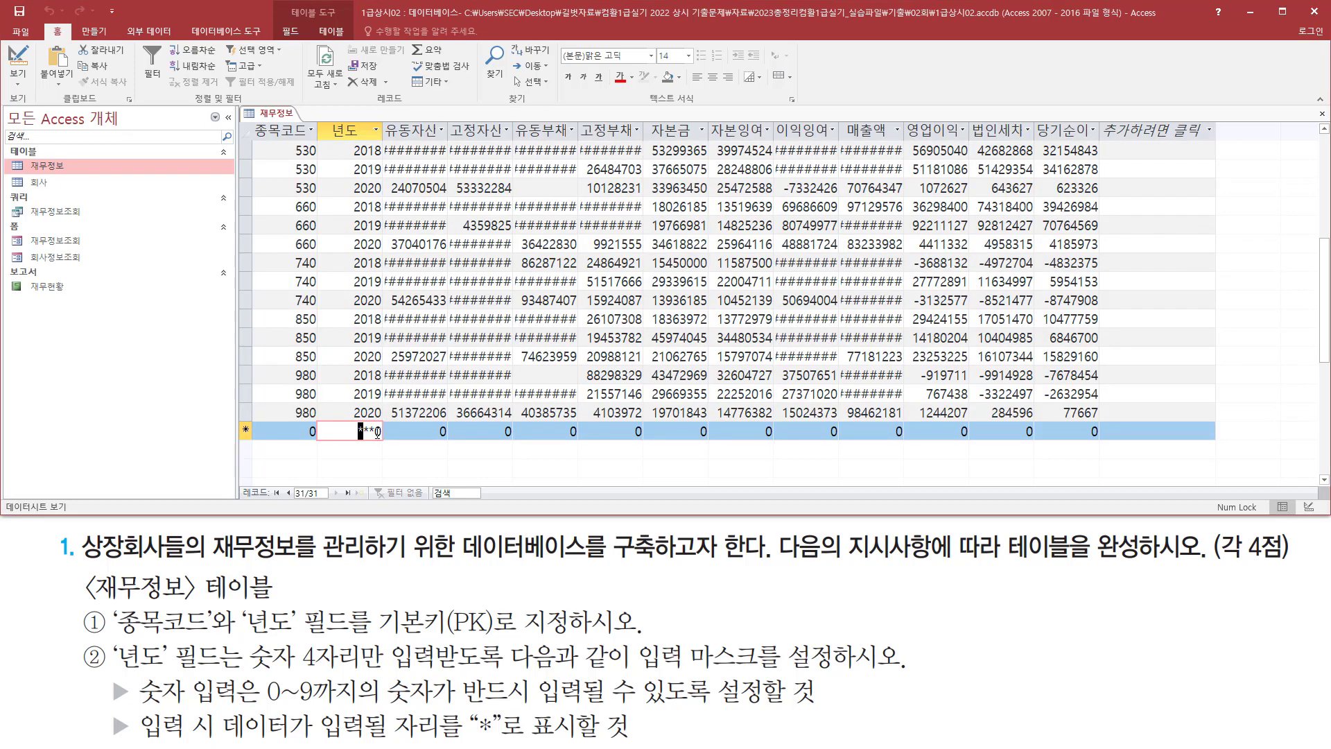
click(377, 433)
right_click(279, 116)
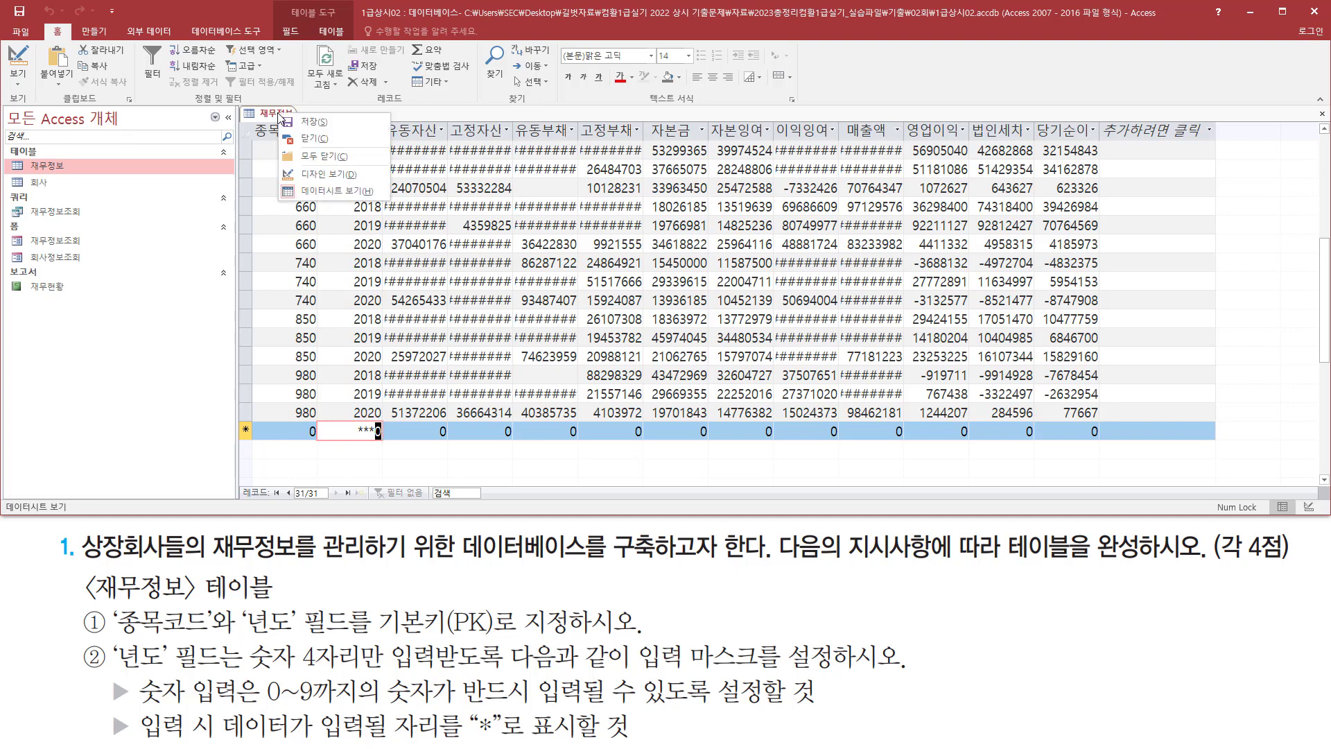
click(317, 174)
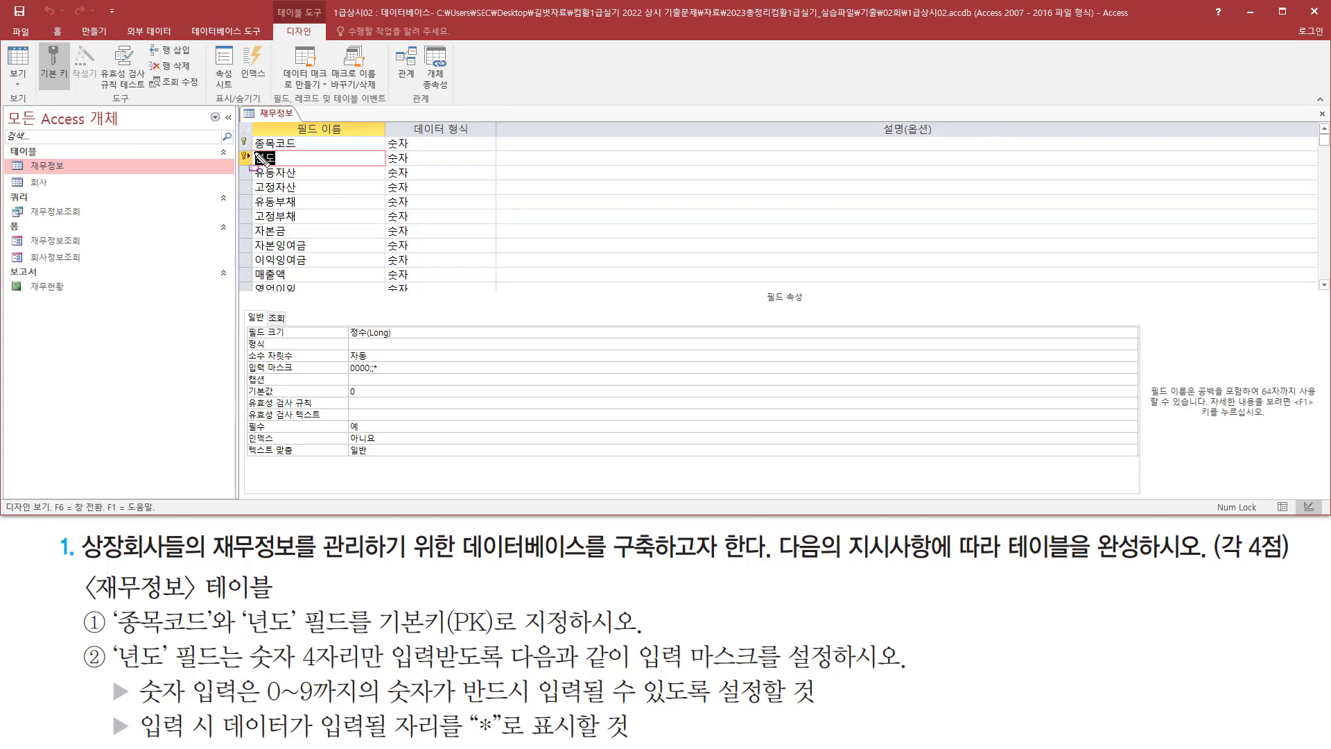
drag(254, 151, 291, 163)
drag(247, 383, 377, 396)
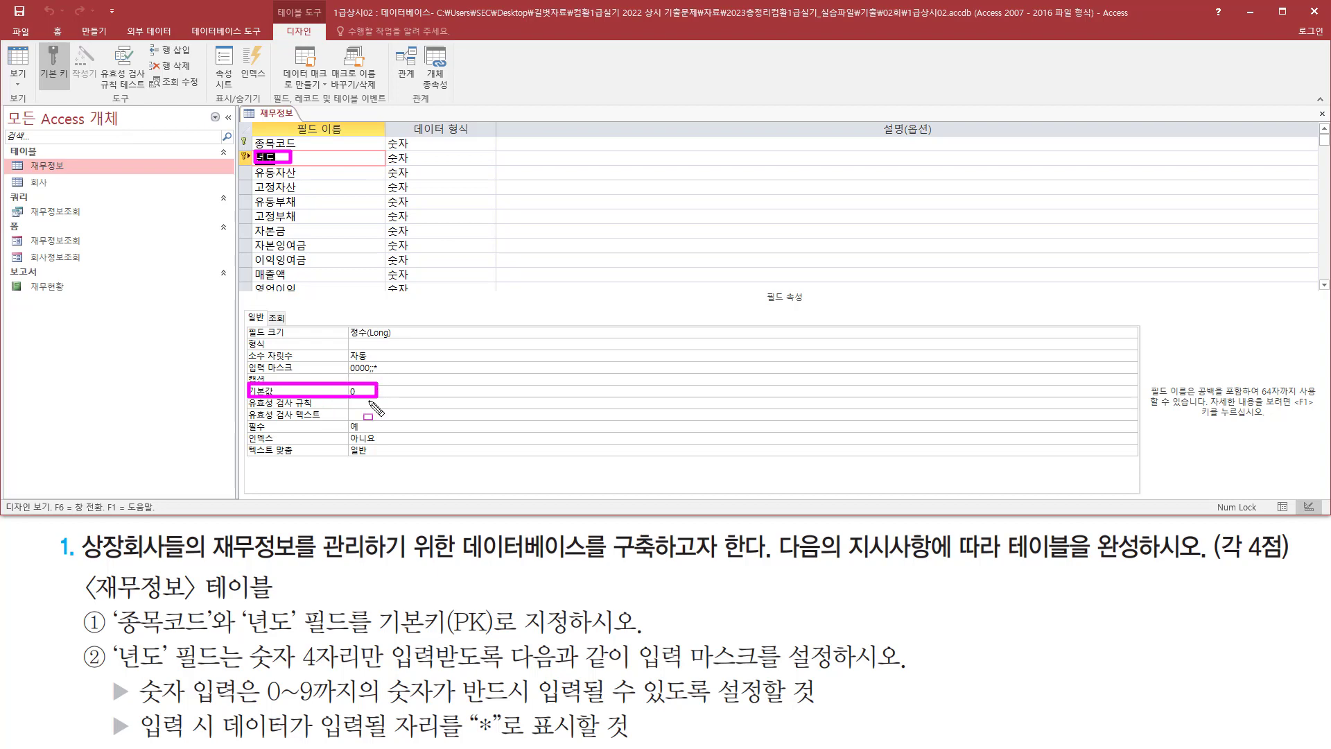
key(Escape)
- Return to Datasheet view and try to enter the three-digit value 123 in the 년도 field of the new record row
click(18, 63)
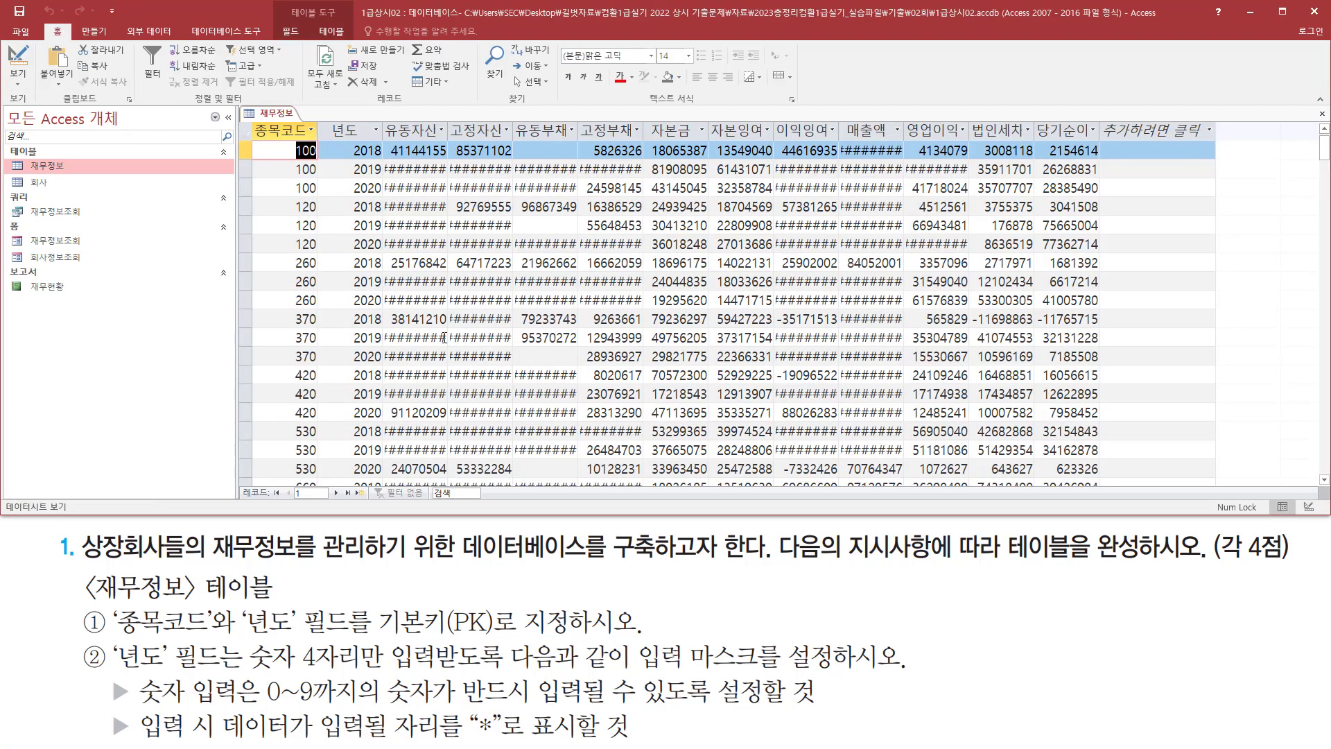
scroll(444, 337, down, 7)
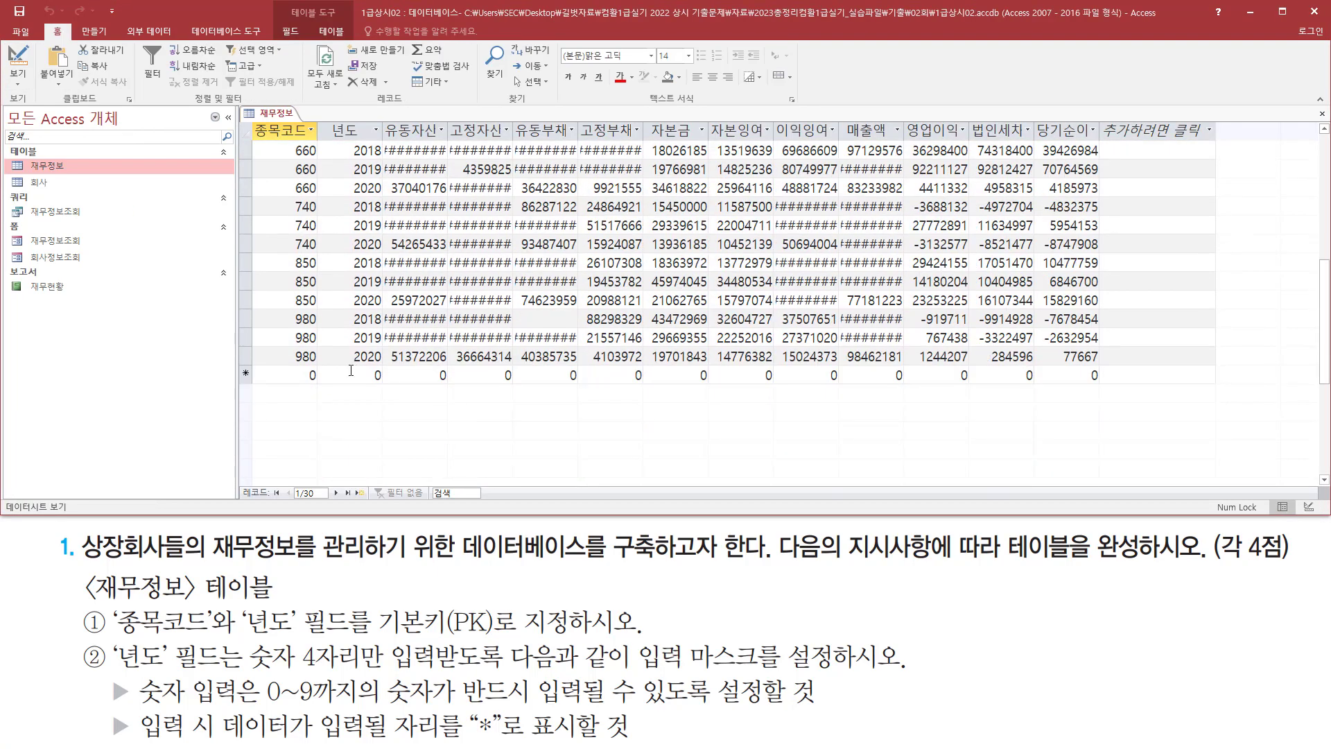
click(380, 376)
click(379, 375)
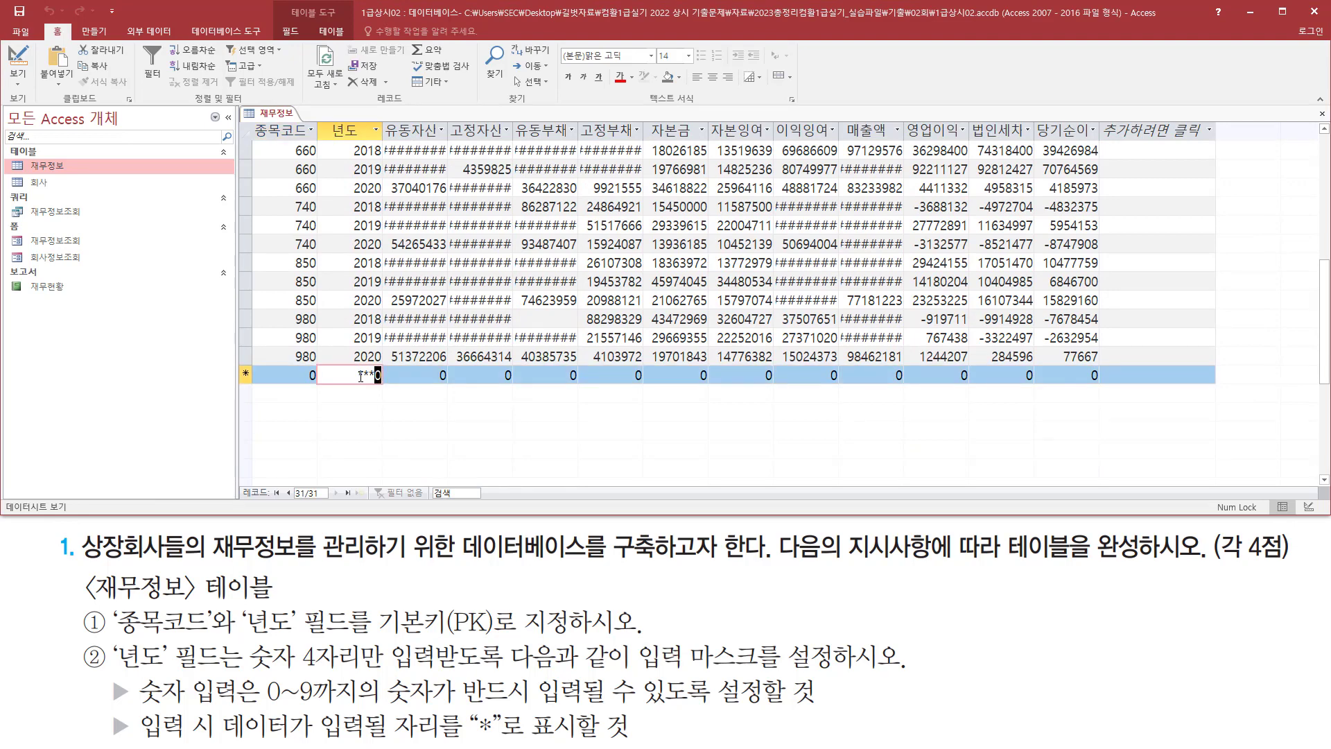
click(360, 375)
key(Delete)
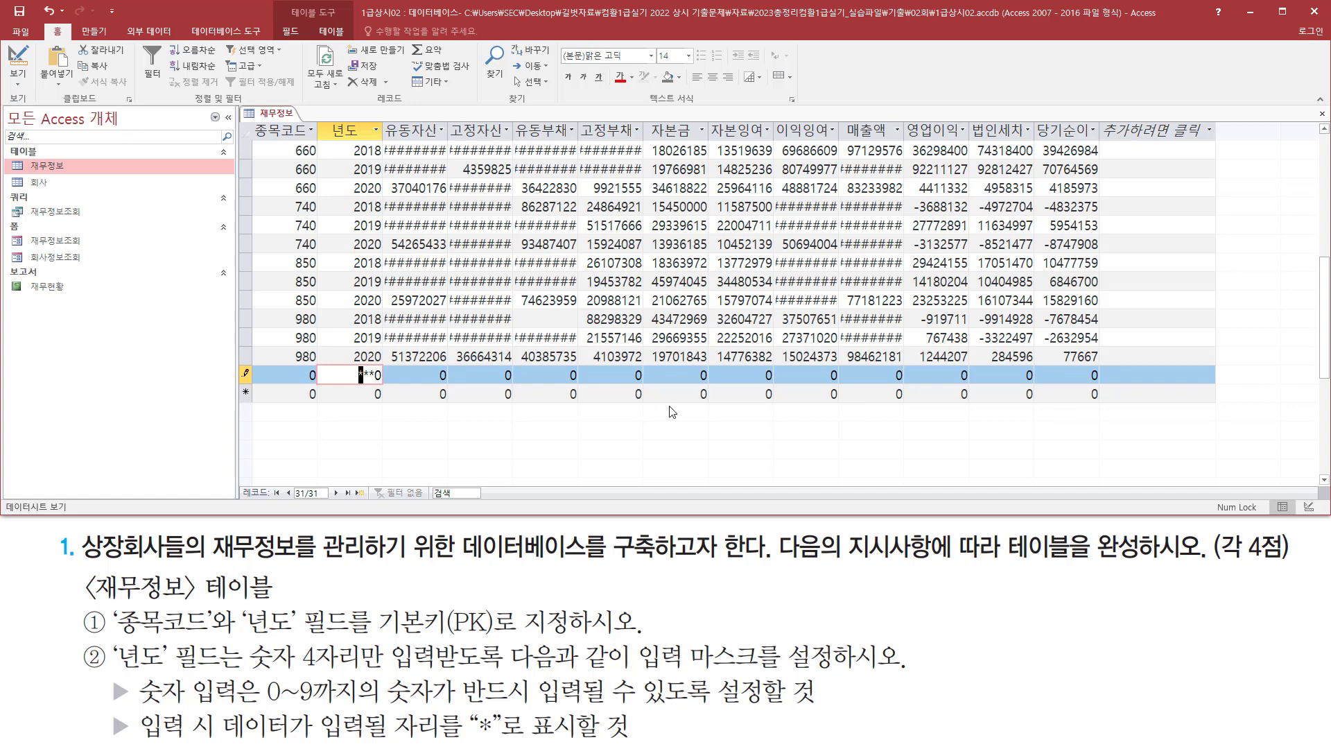
text(123)
key(BackSpace)
key(BackSpace)
key(BackSpace)
key(BackSpace)
text(123)
key(Return)
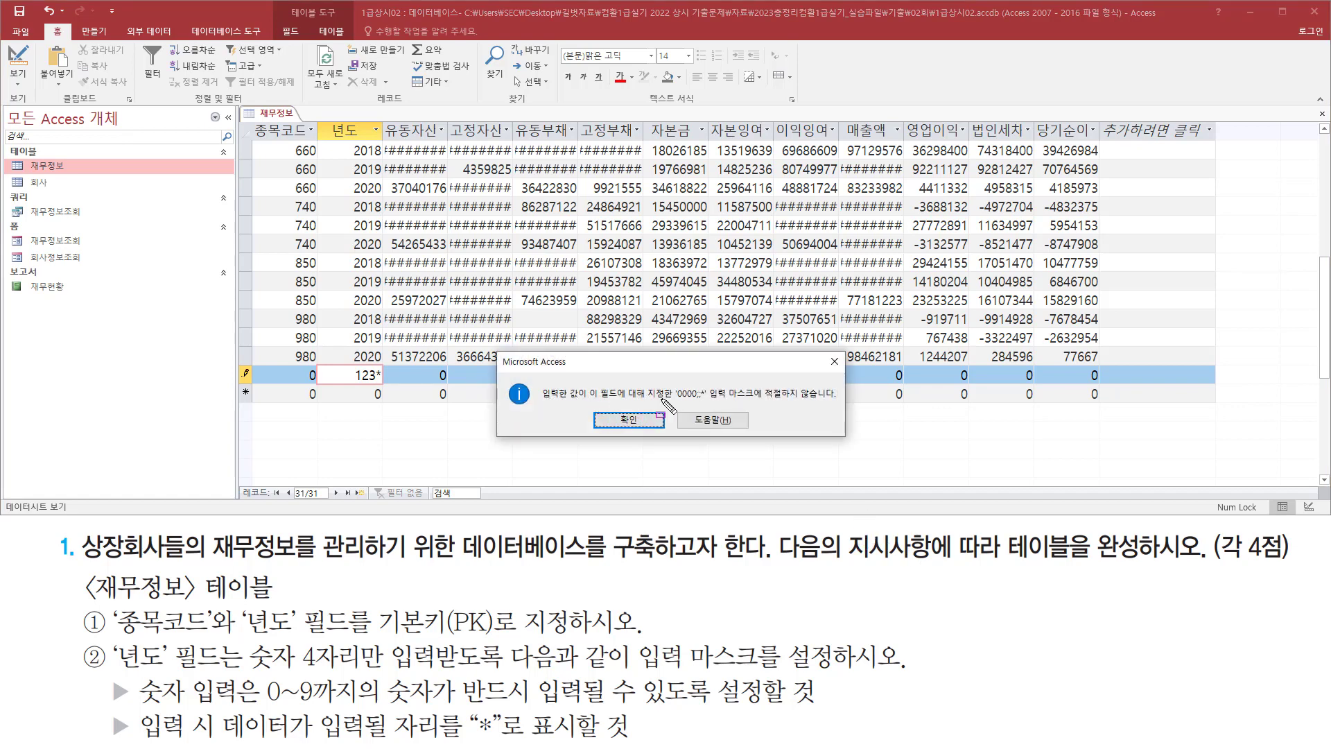
- Discard the incomplete new record and close the 재무정보 table
drag(672, 402, 835, 402)
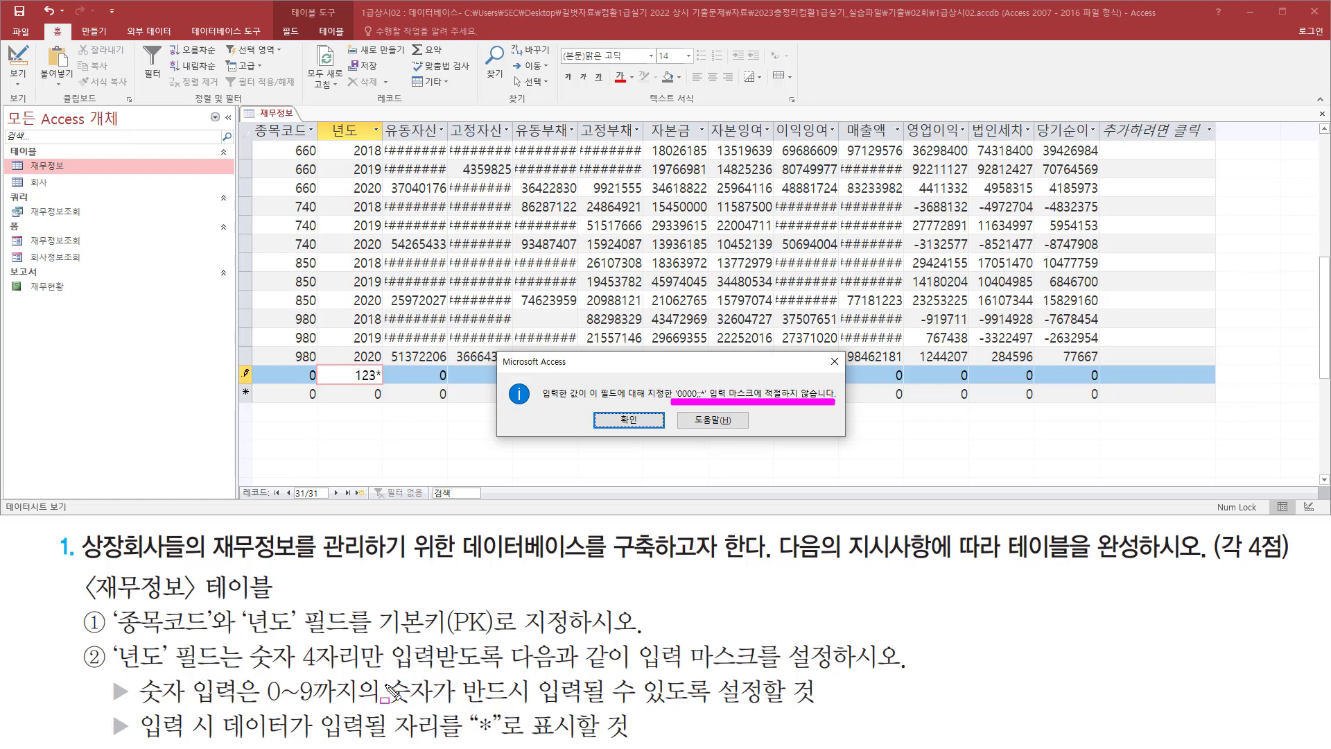
drag(380, 675, 828, 708)
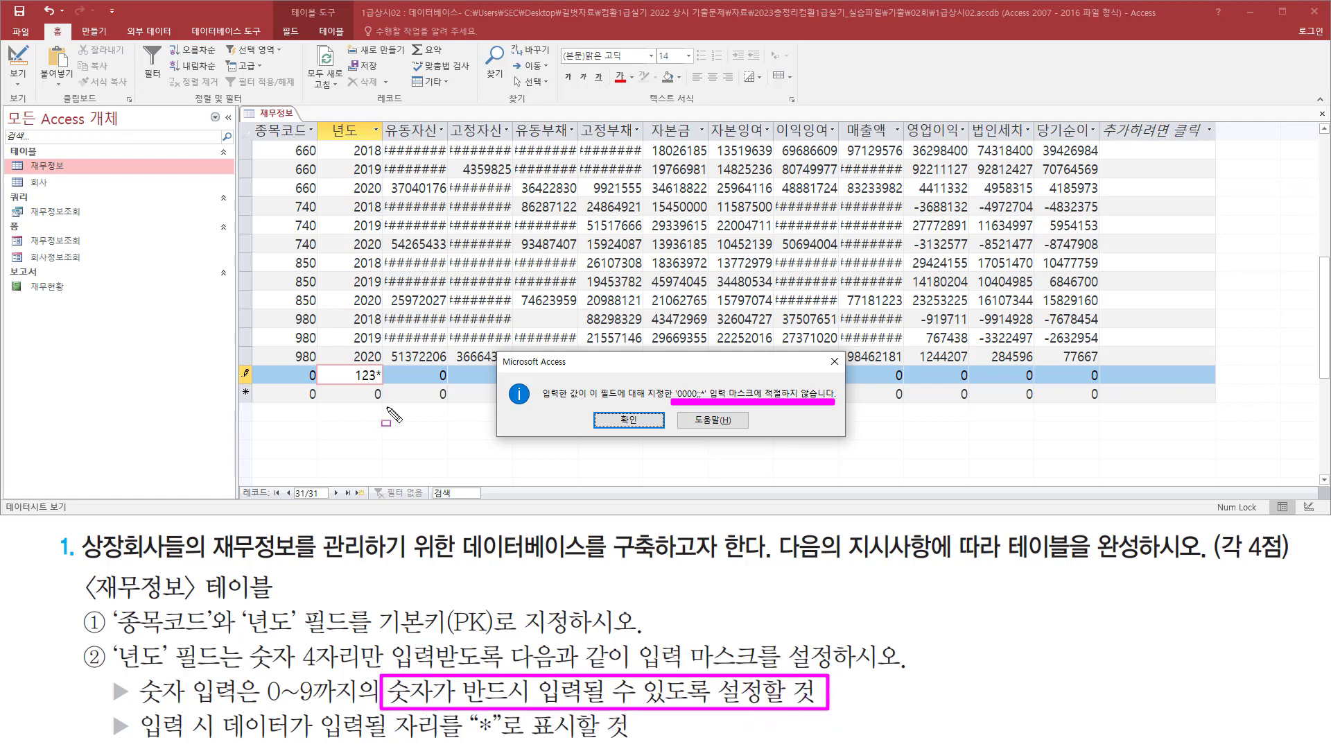
drag(356, 382, 378, 382)
key(Escape)
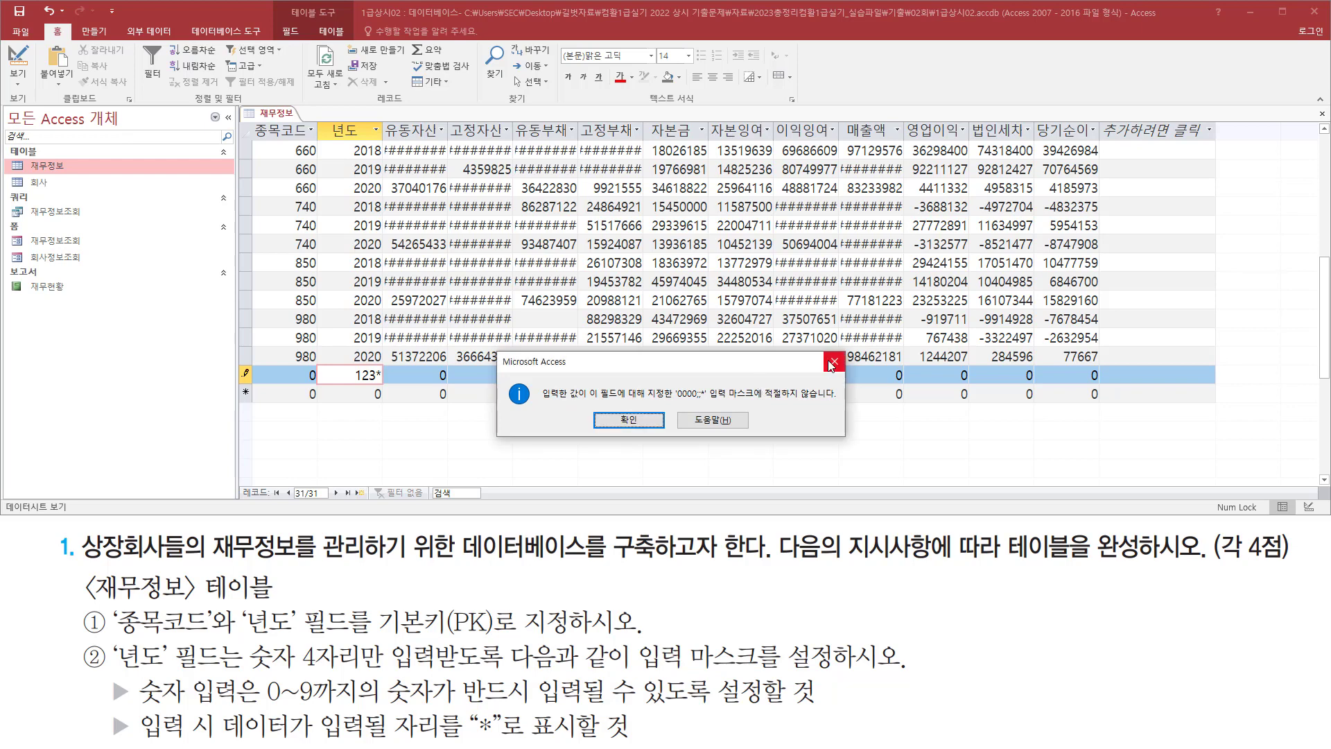
click(832, 362)
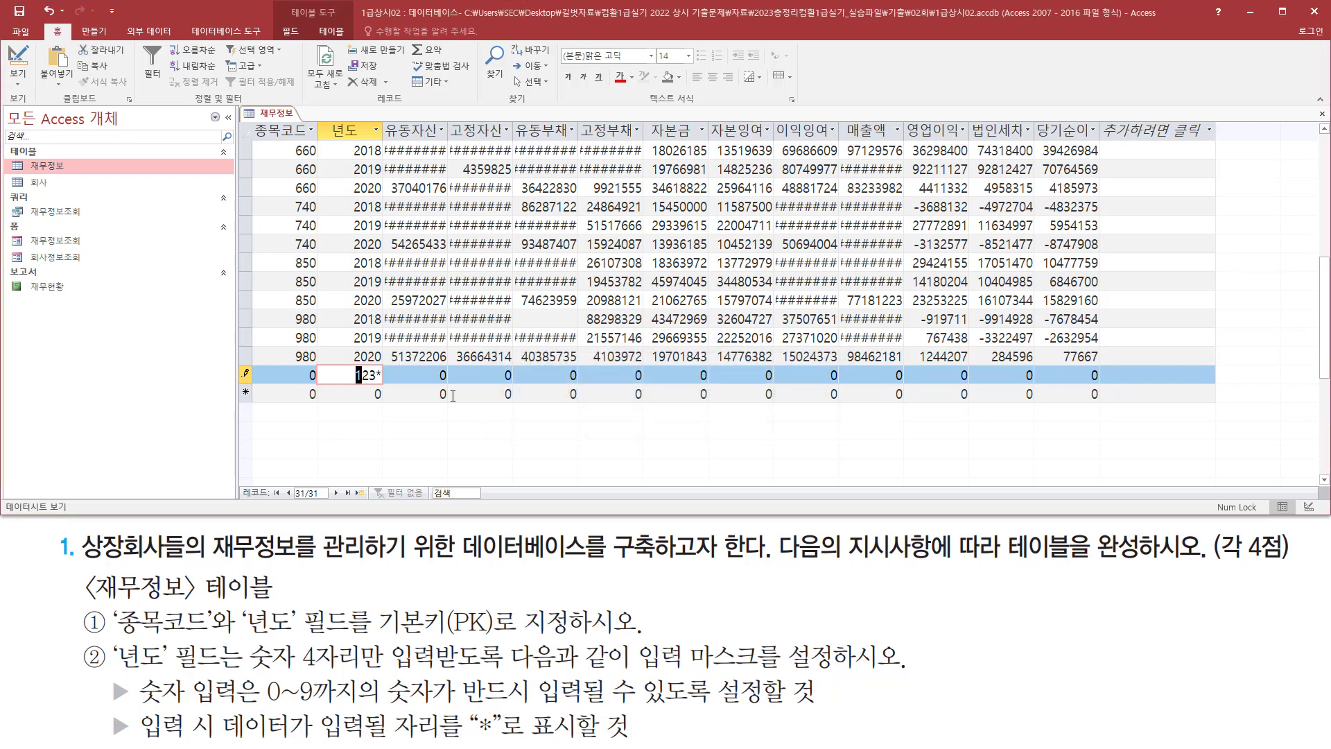
key(Escape)
key(Escape)
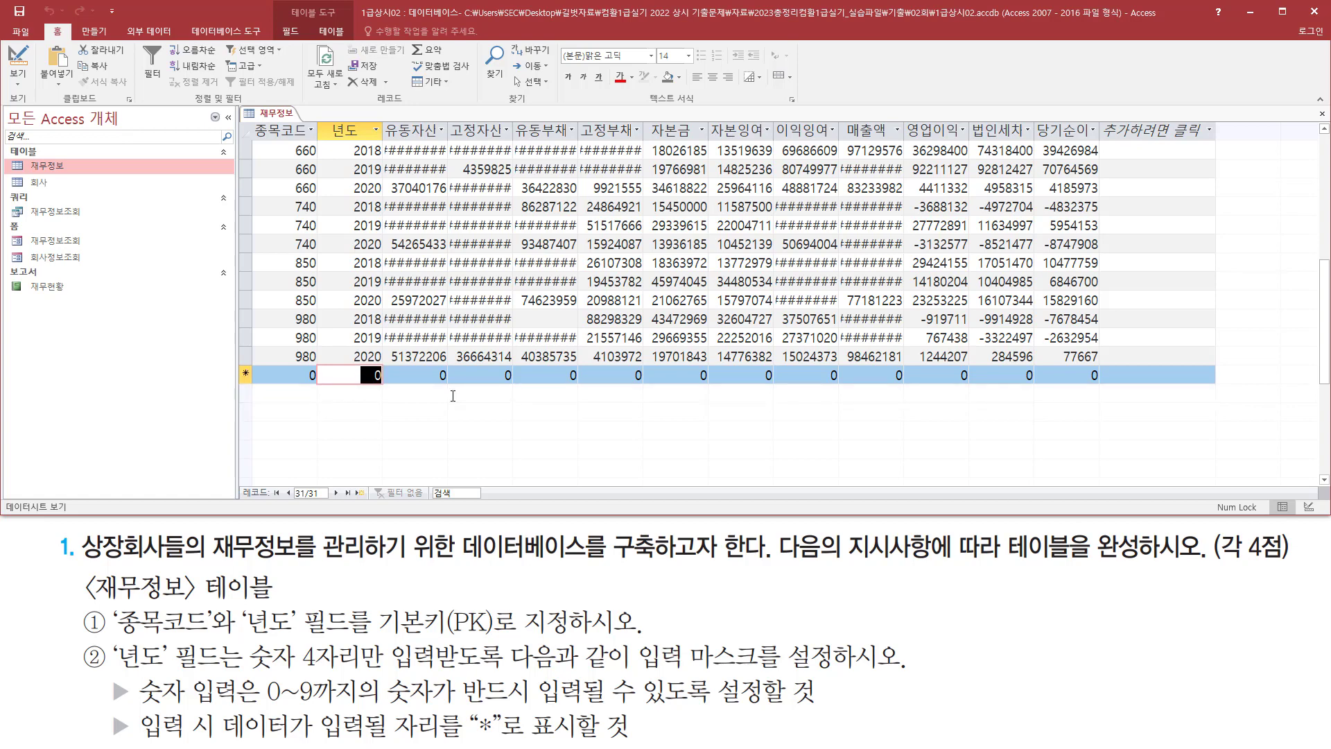
click(1322, 114)
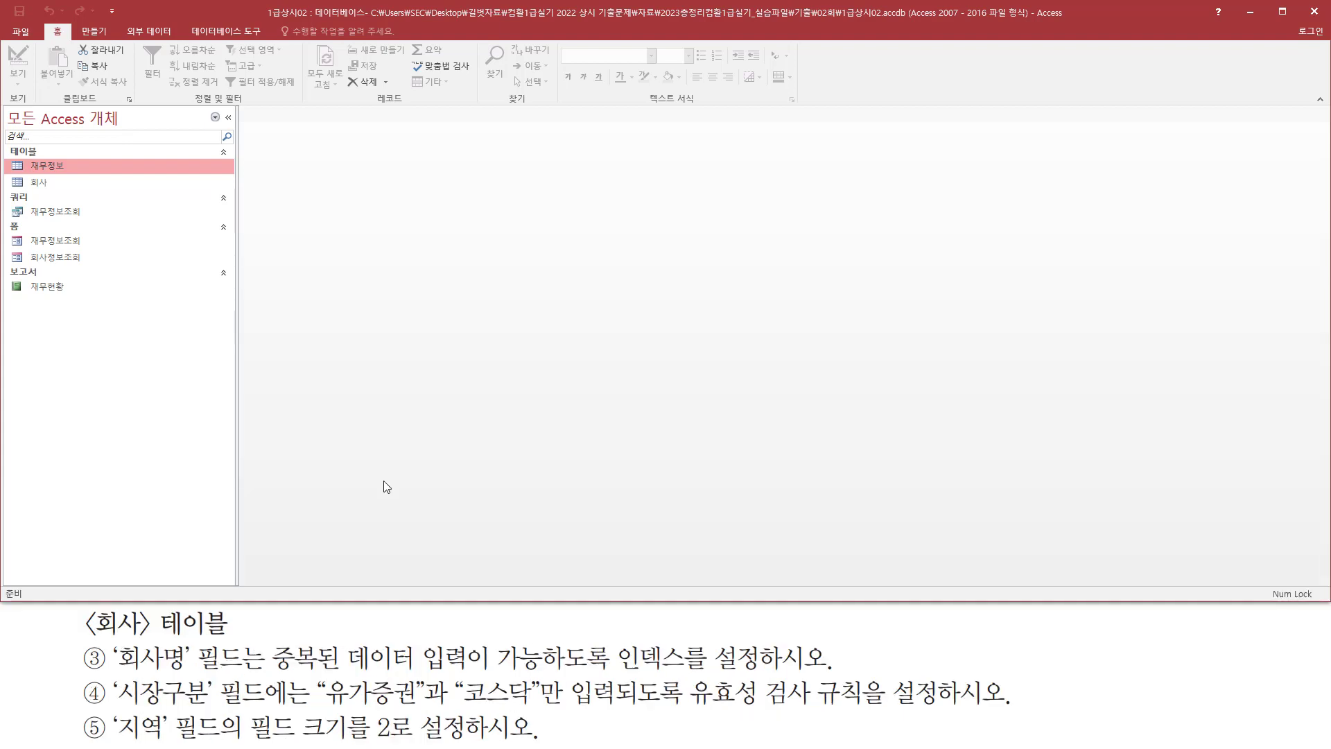
- Open the 회사 table in Design view
mouse_move(83, 608)
mouse_down()
mouse_move(143, 643)
mouse_move(231, 639)
mouse_up()
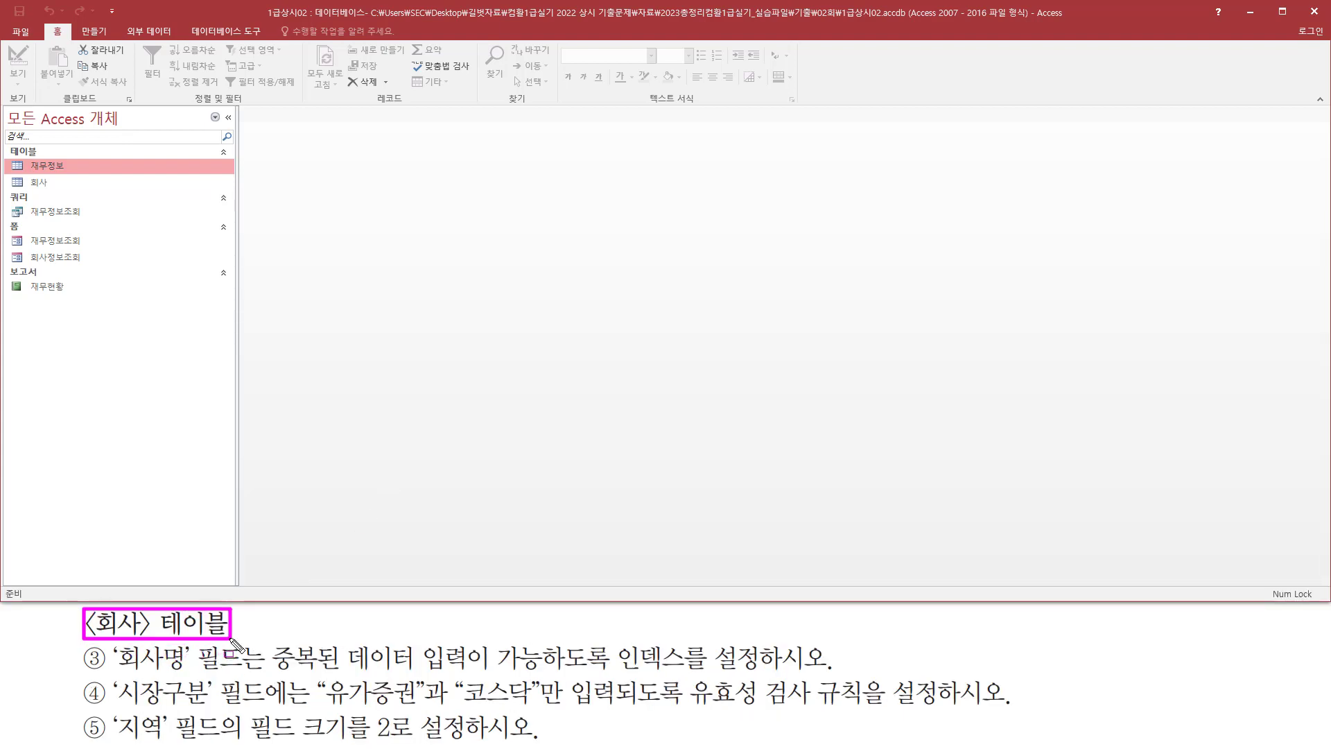
drag(29, 177, 52, 188)
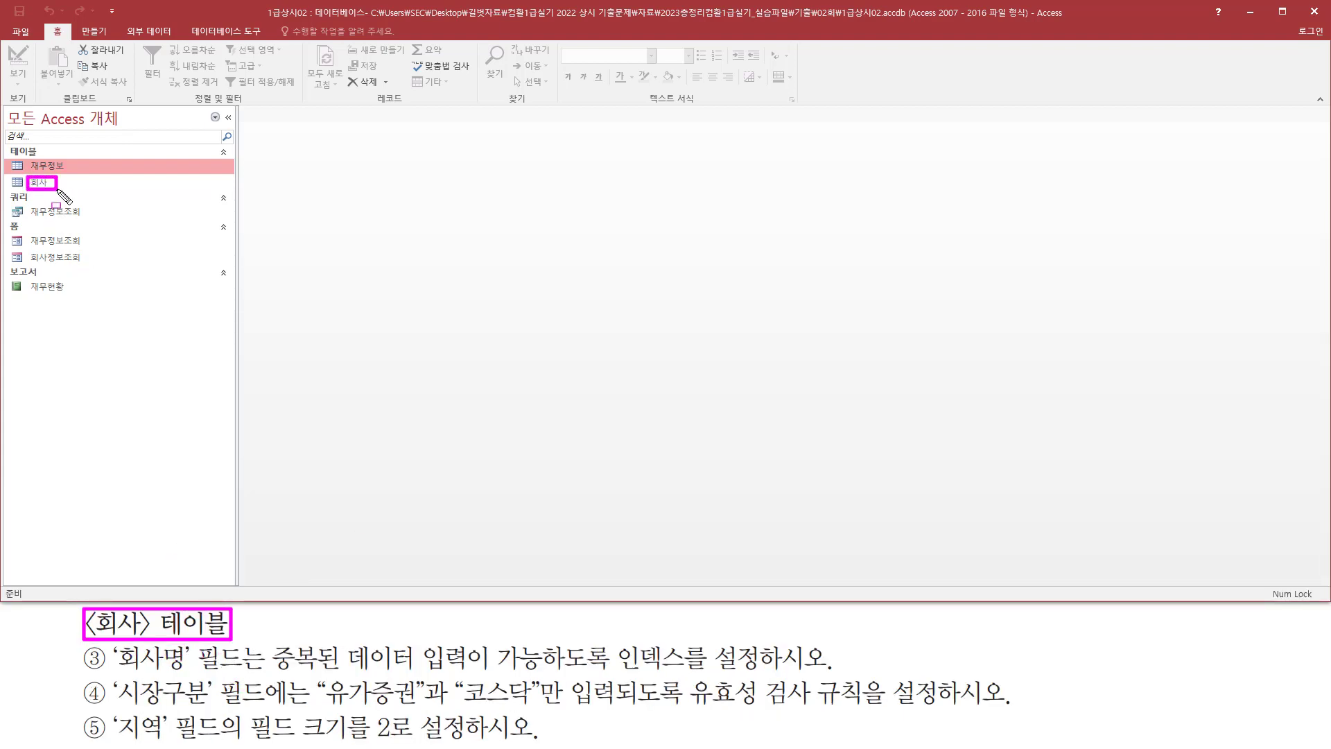
key(Escape)
click(53, 180)
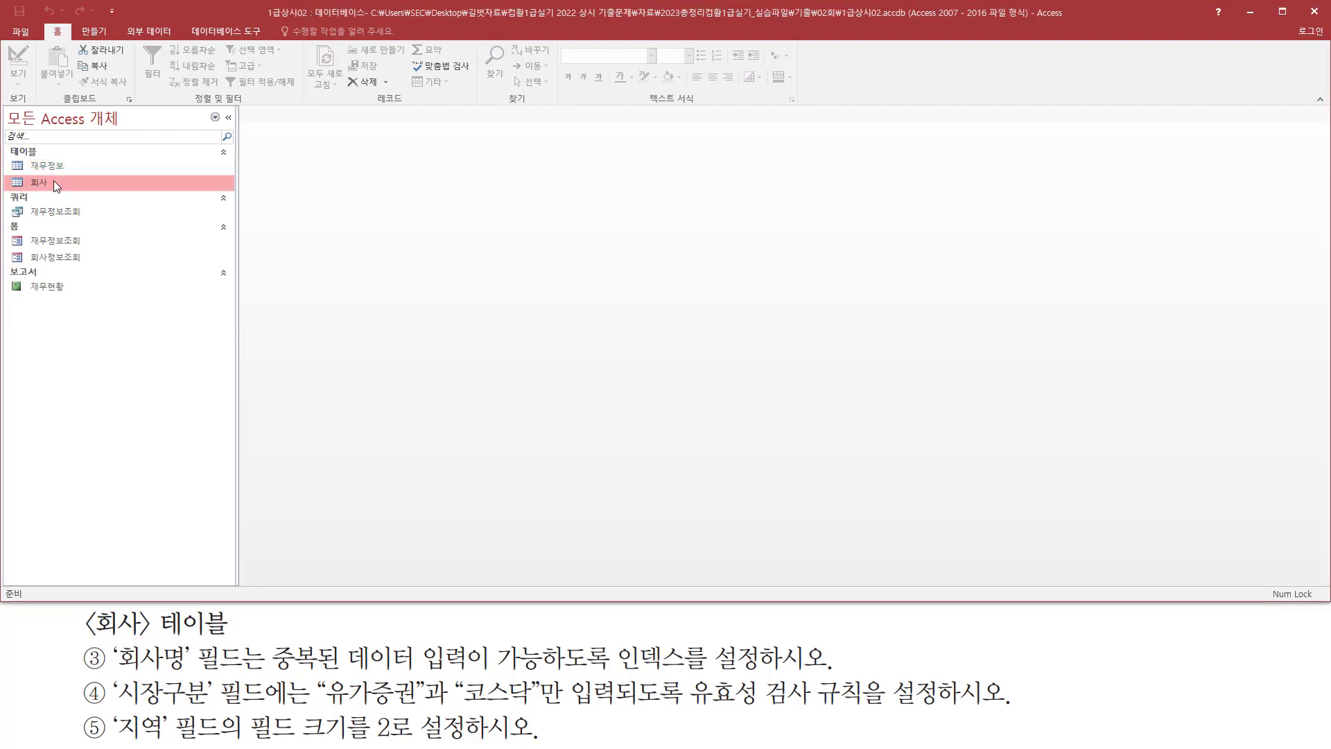
right_click(53, 180)
click(108, 208)
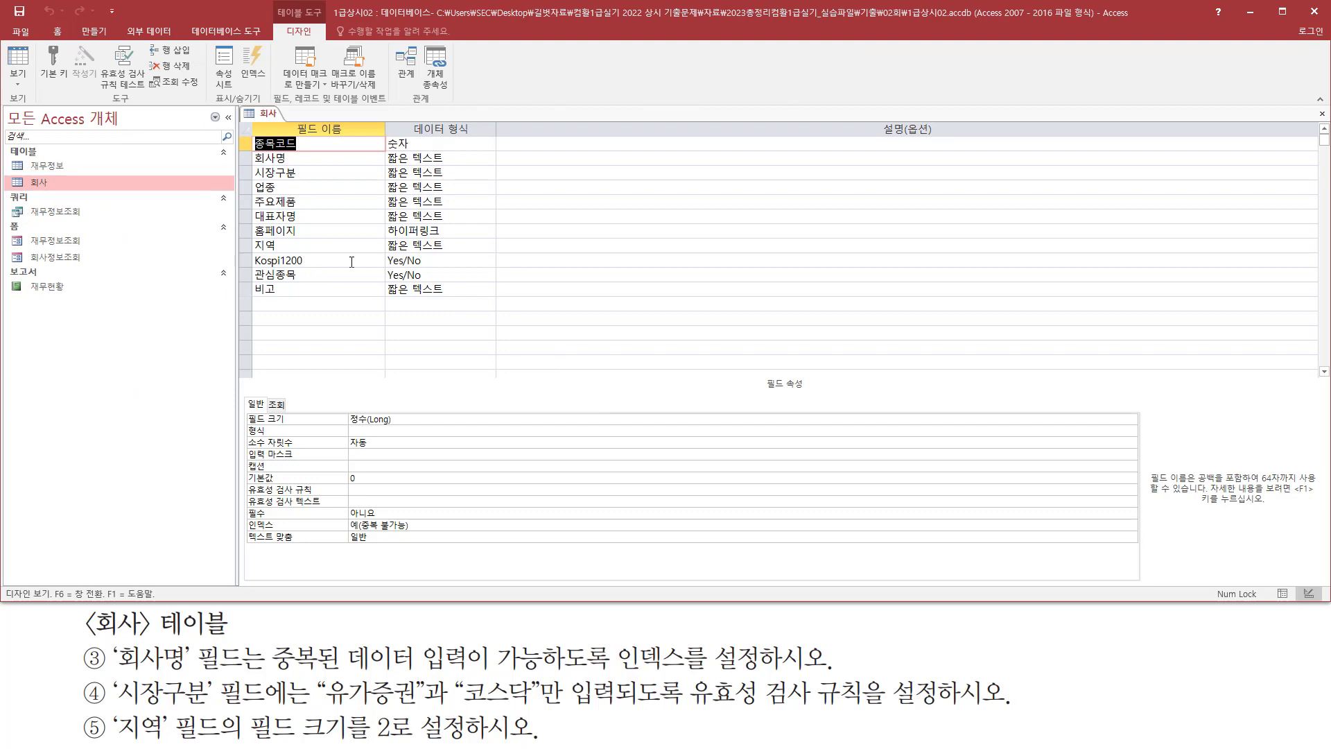
- Set the index property of the 회사명 field to 예(중복 가능)
key(ctrl+2)
mouse_move(111, 670)
mouse_down()
mouse_move(235, 671)
mouse_move(254, 641)
mouse_up()
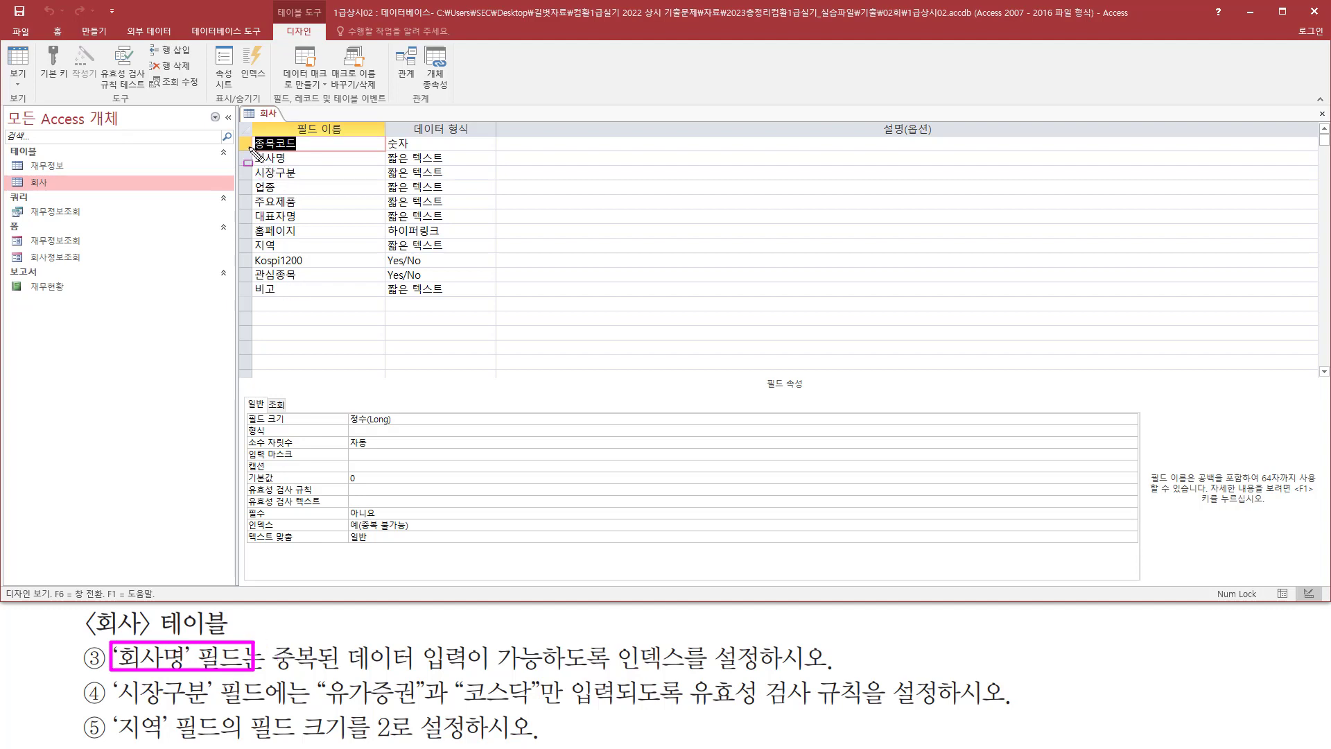
drag(247, 145, 326, 166)
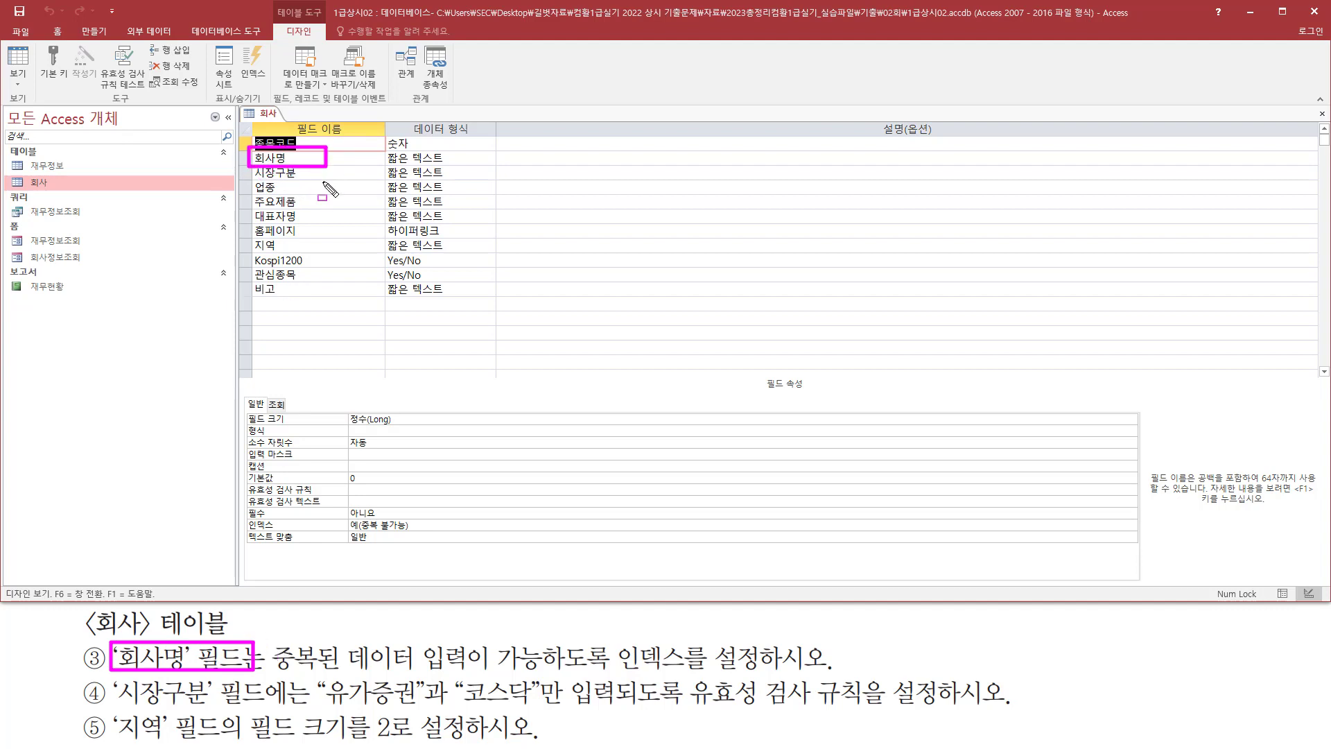
mouse_move(277, 672)
mouse_down()
mouse_move(525, 672)
mouse_move(548, 685)
mouse_move(544, 639)
mouse_up()
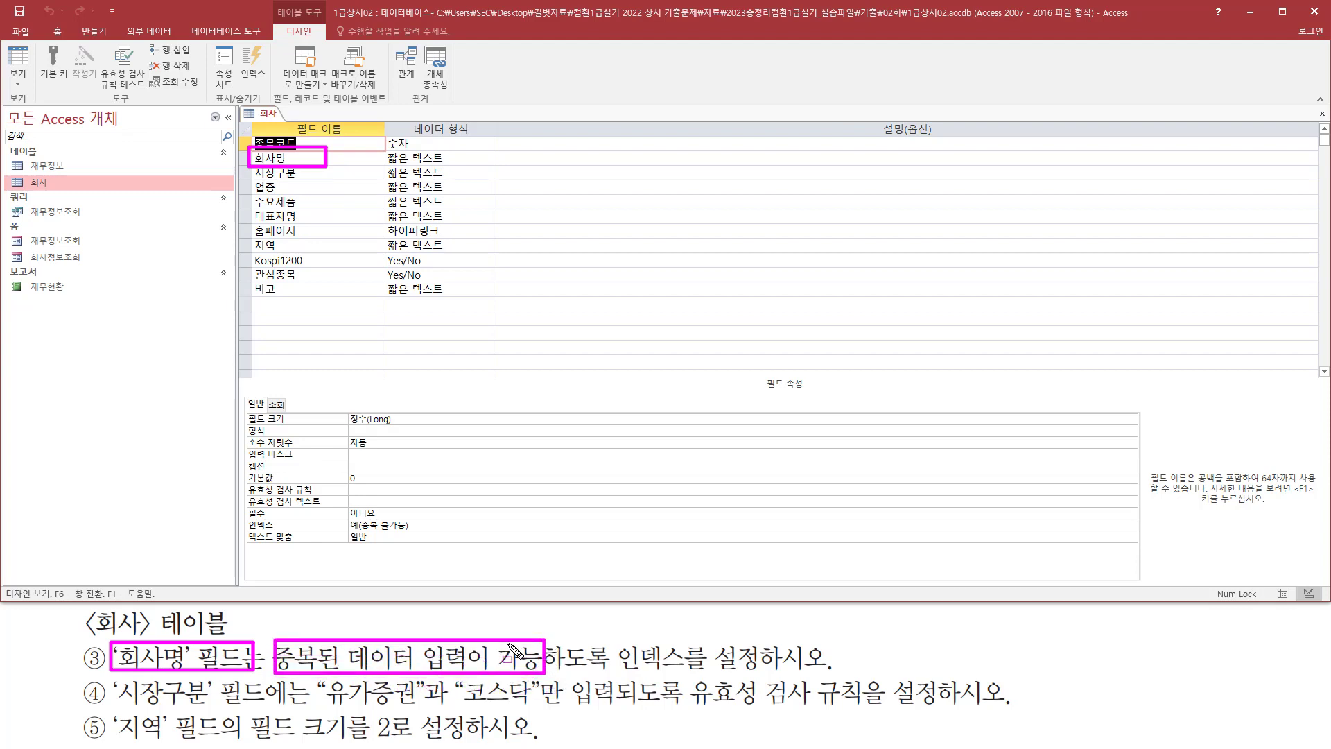
drag(610, 673, 696, 674)
key(Escape)
click(318, 156)
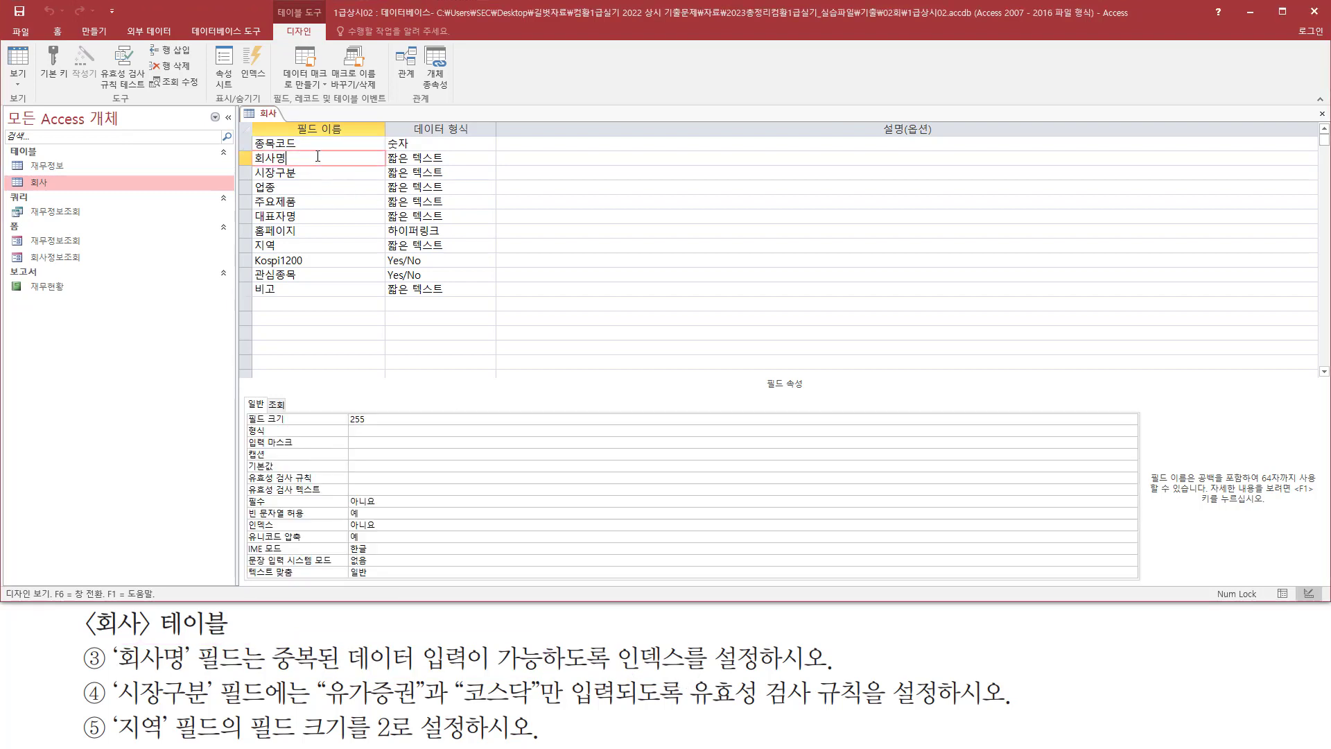
mouse_move(242, 148)
mouse_down()
mouse_move(295, 180)
mouse_move(303, 168)
mouse_up()
mouse_move(242, 517)
mouse_down()
mouse_move(286, 533)
mouse_move(386, 532)
mouse_up()
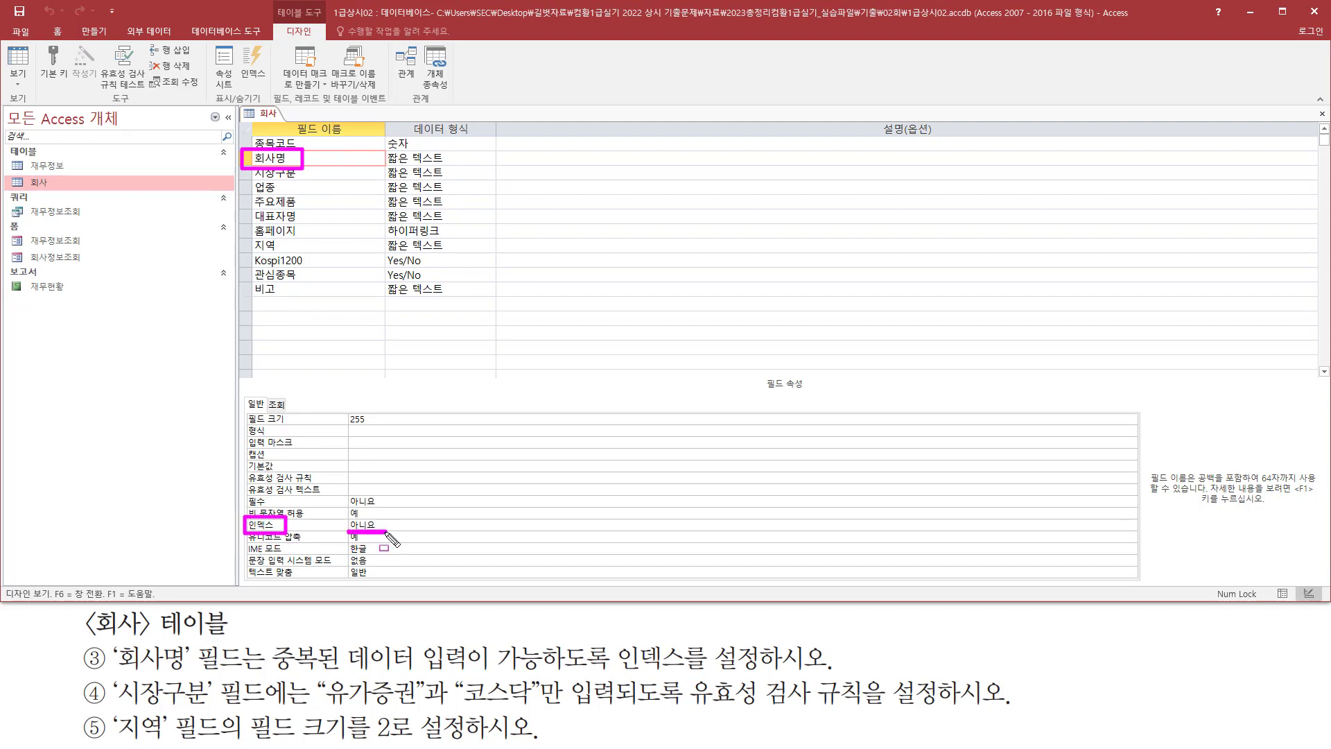
key(Escape)
click(395, 526)
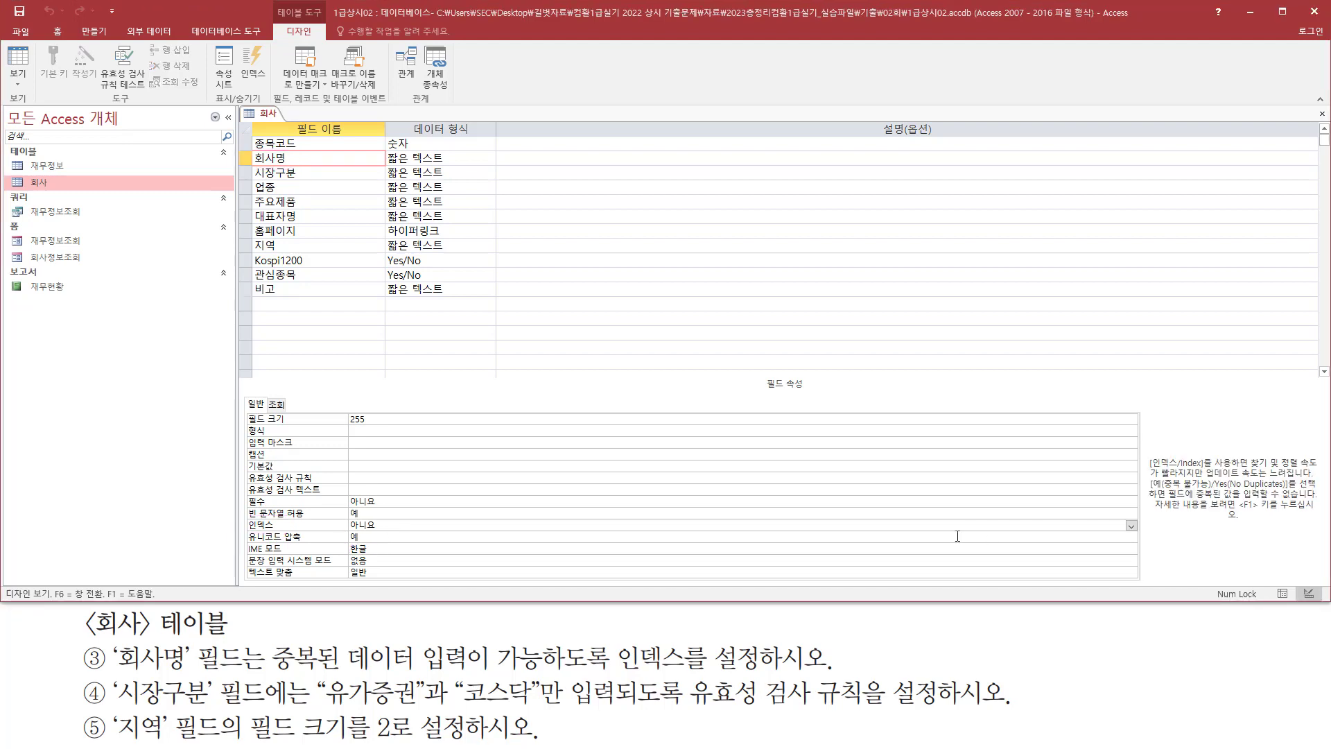
click(1131, 524)
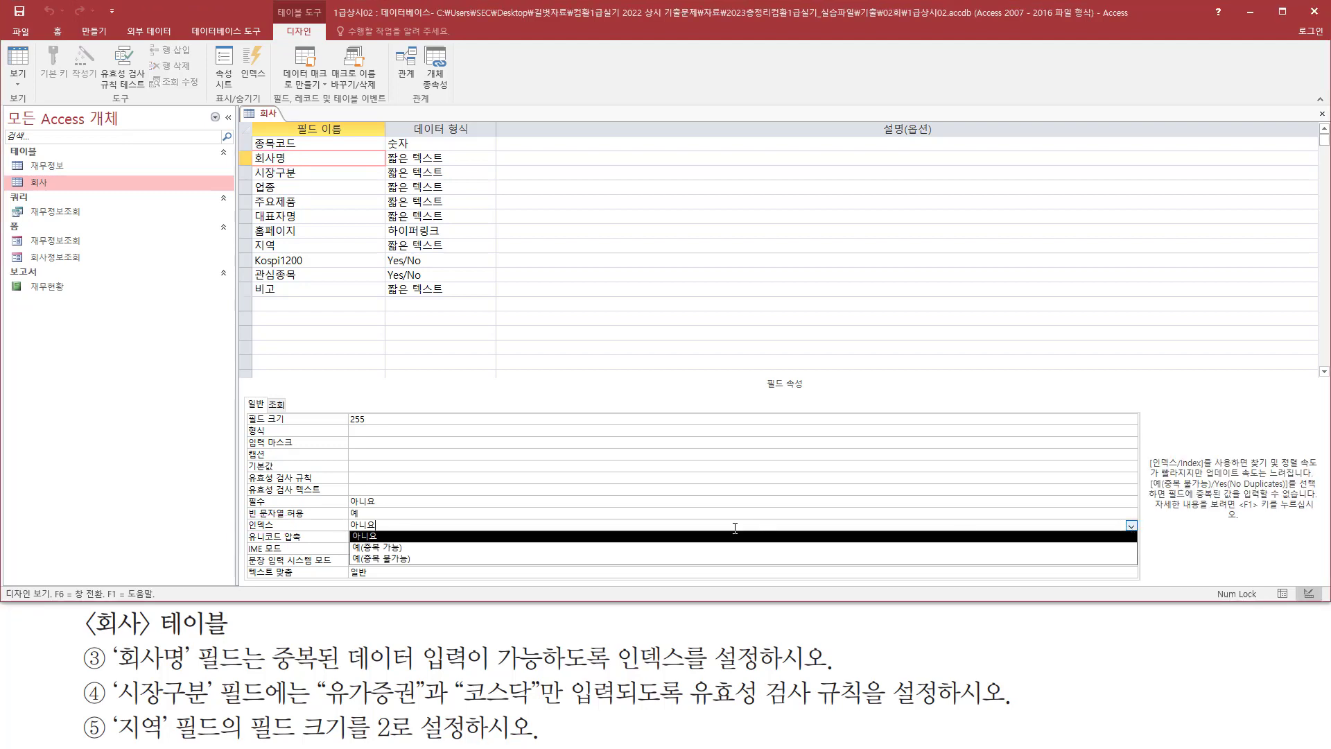
click(420, 548)
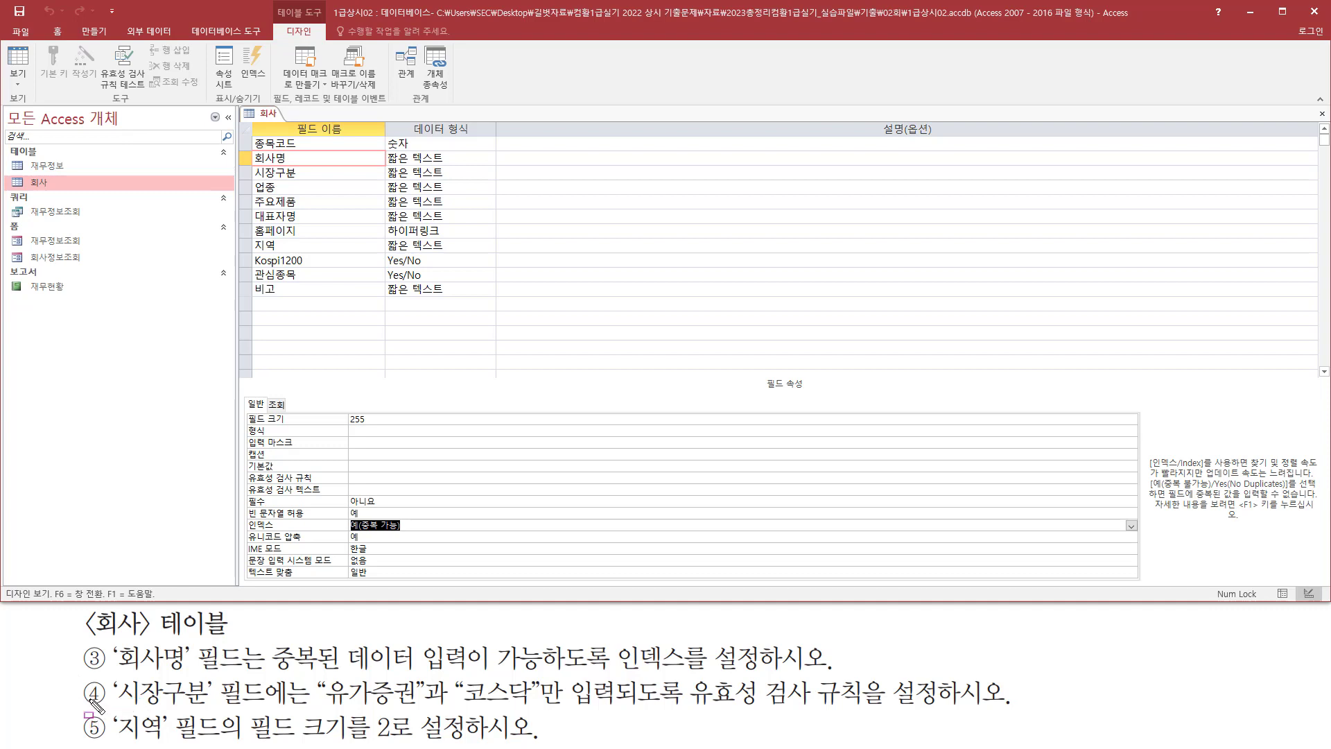
- Set the validation rule of the 시장구분 field to In ("유가증권","코스닥")
mouse_move(113, 709)
mouse_down()
mouse_move(299, 708)
mouse_move(277, 679)
mouse_up()
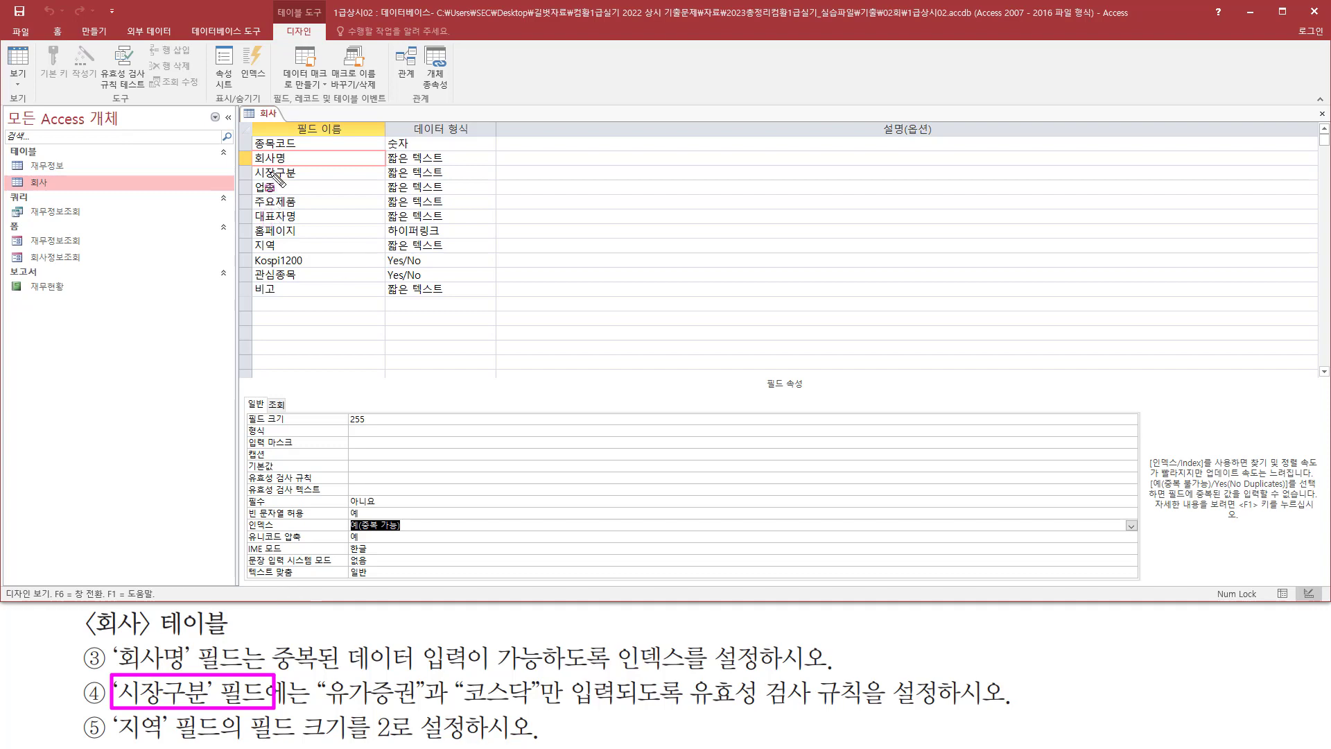
drag(241, 164, 307, 178)
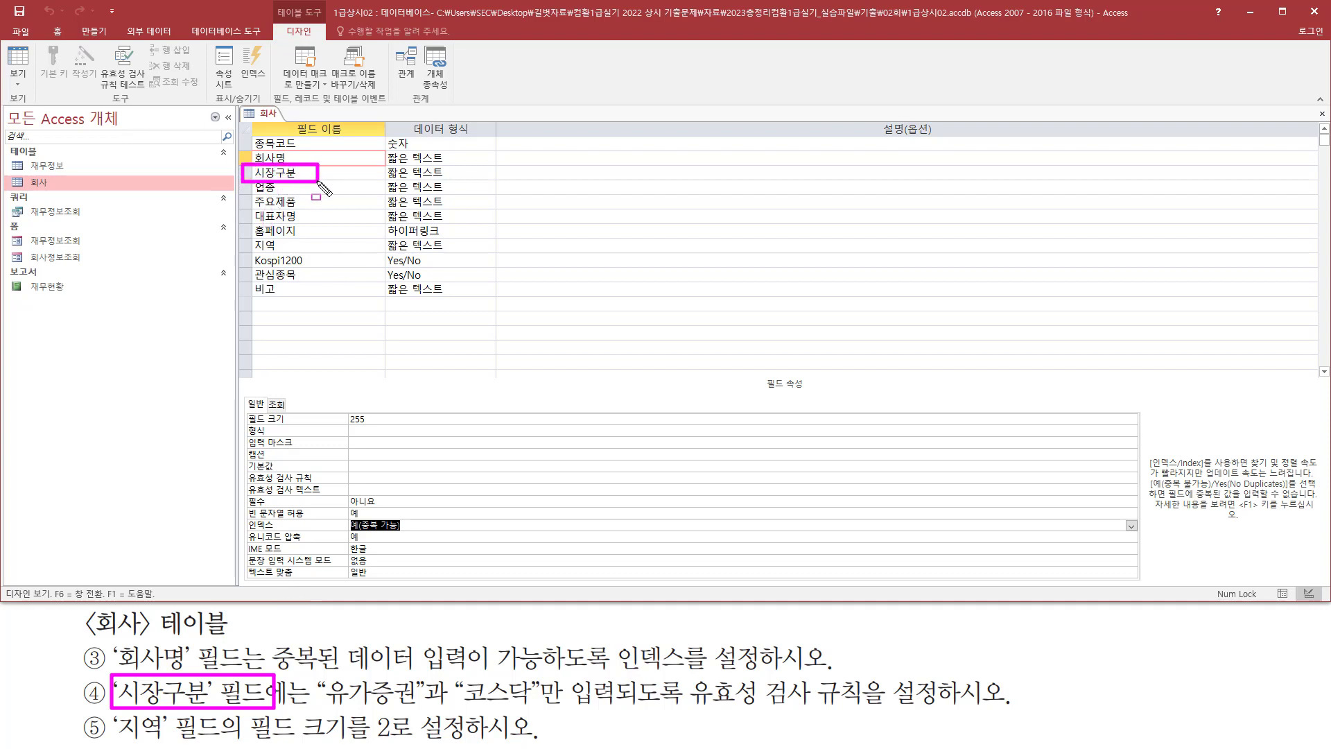
click(312, 172)
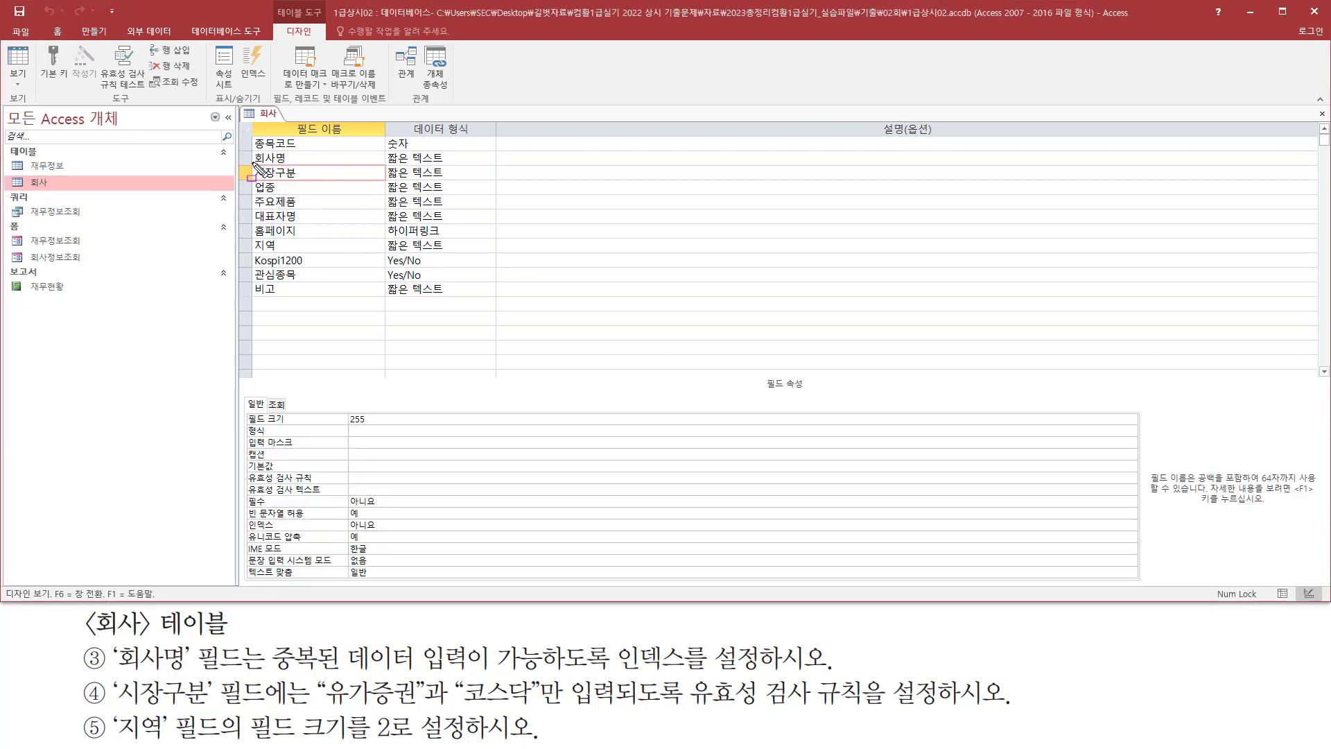
drag(252, 162, 331, 188)
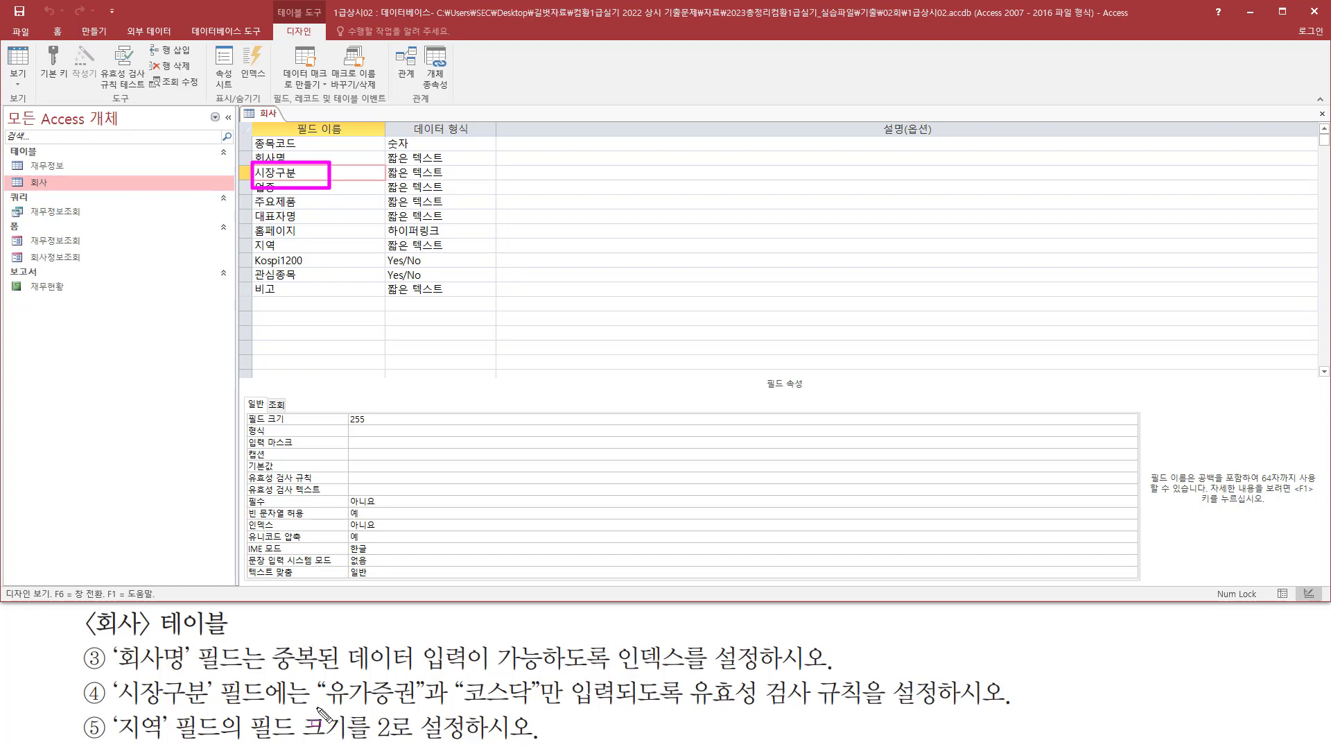
drag(316, 704, 946, 714)
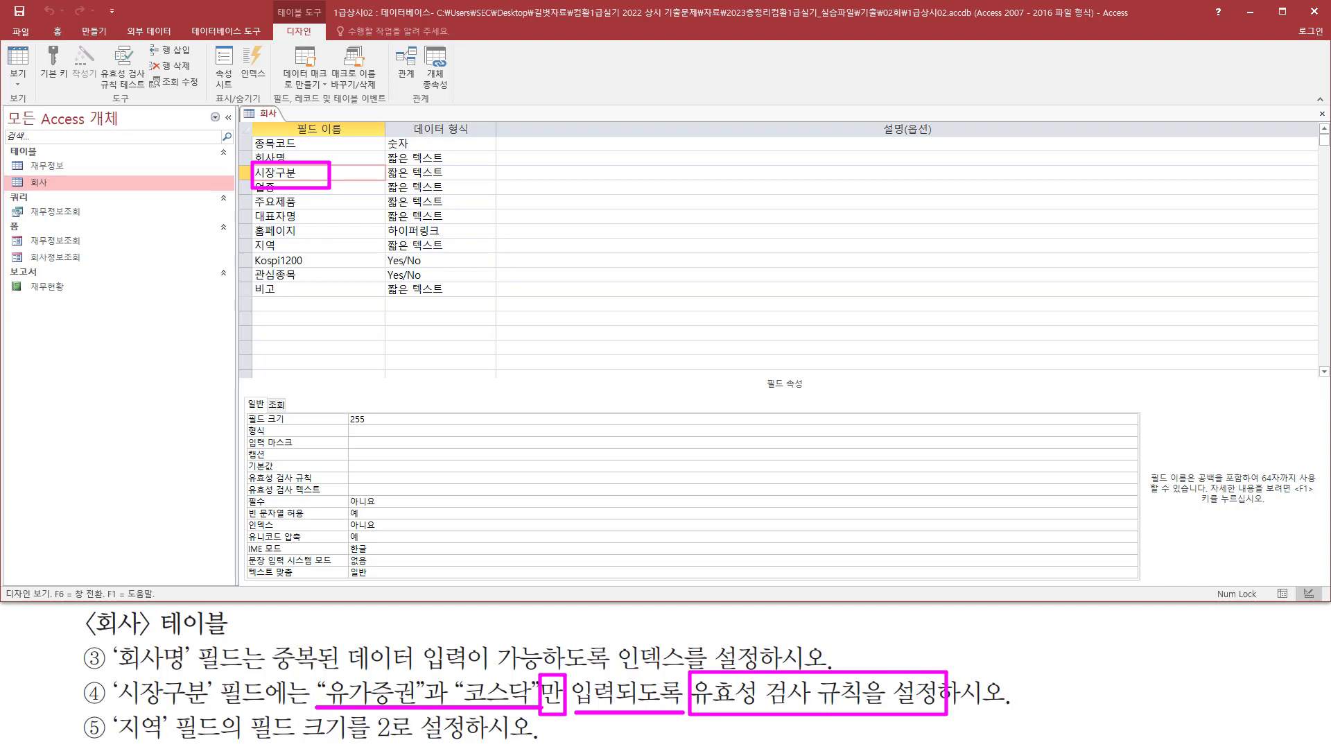
key(Escape)
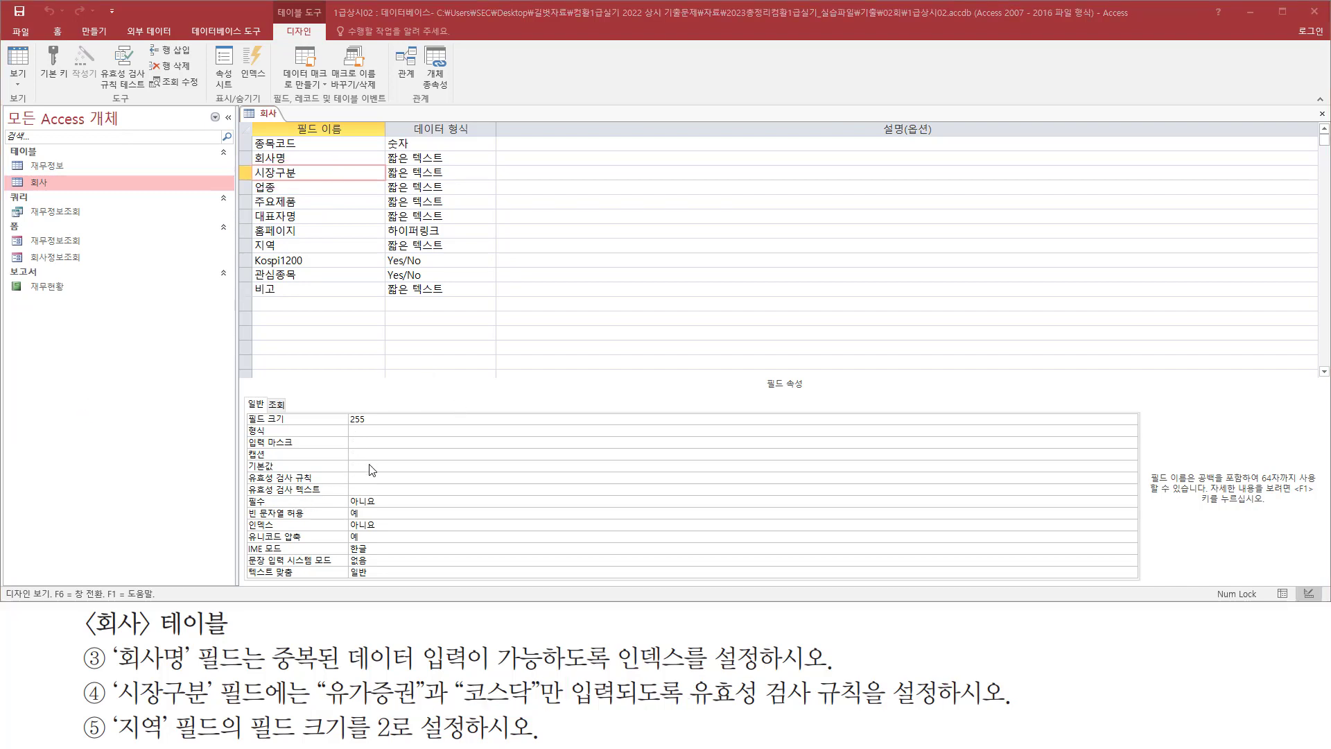
click(388, 478)
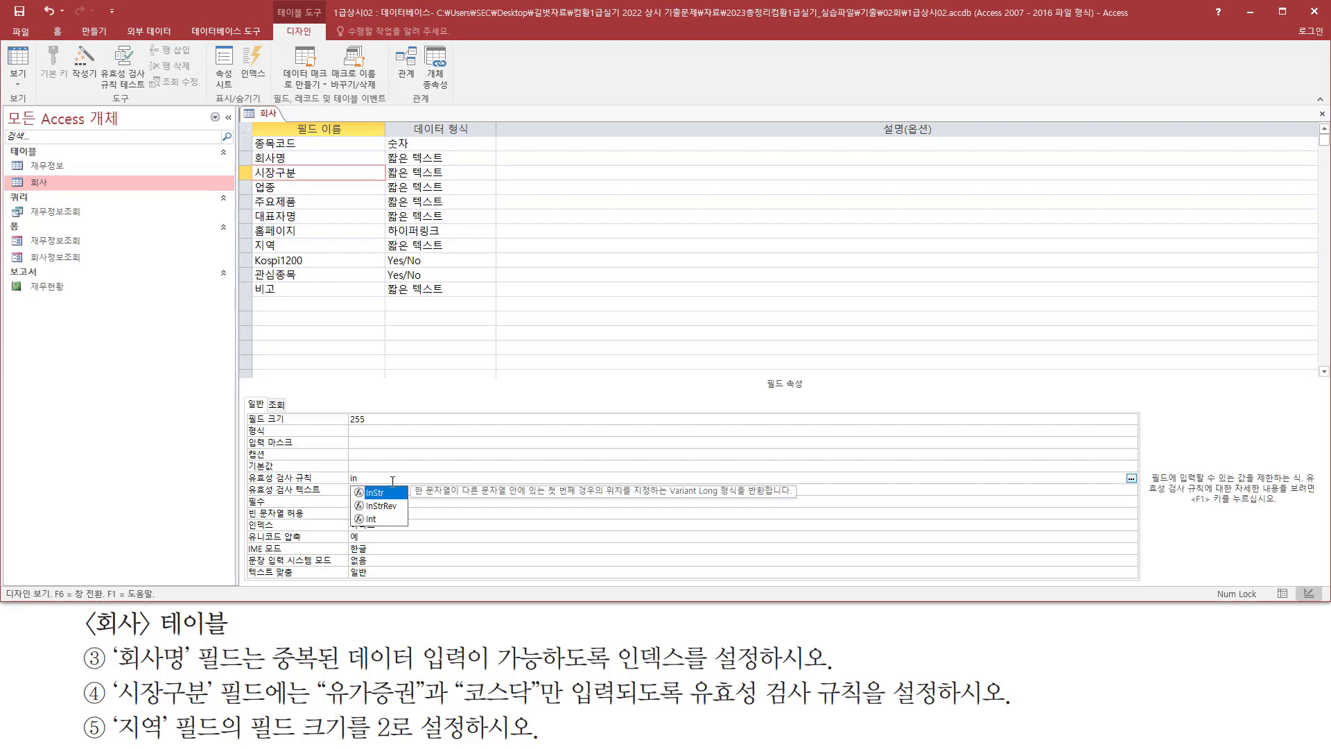
text(in()
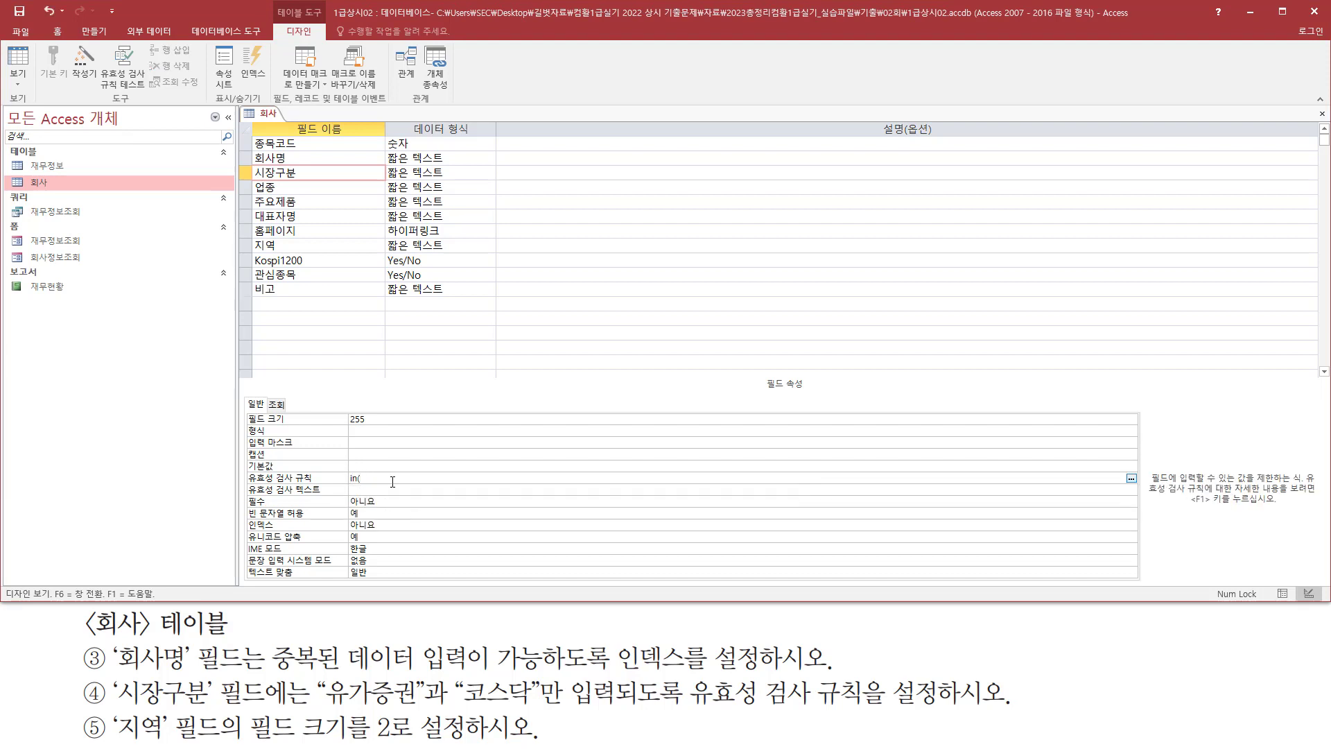
text("유가증권)
text(","코스닥"))
drag(461, 479, 127, 484)
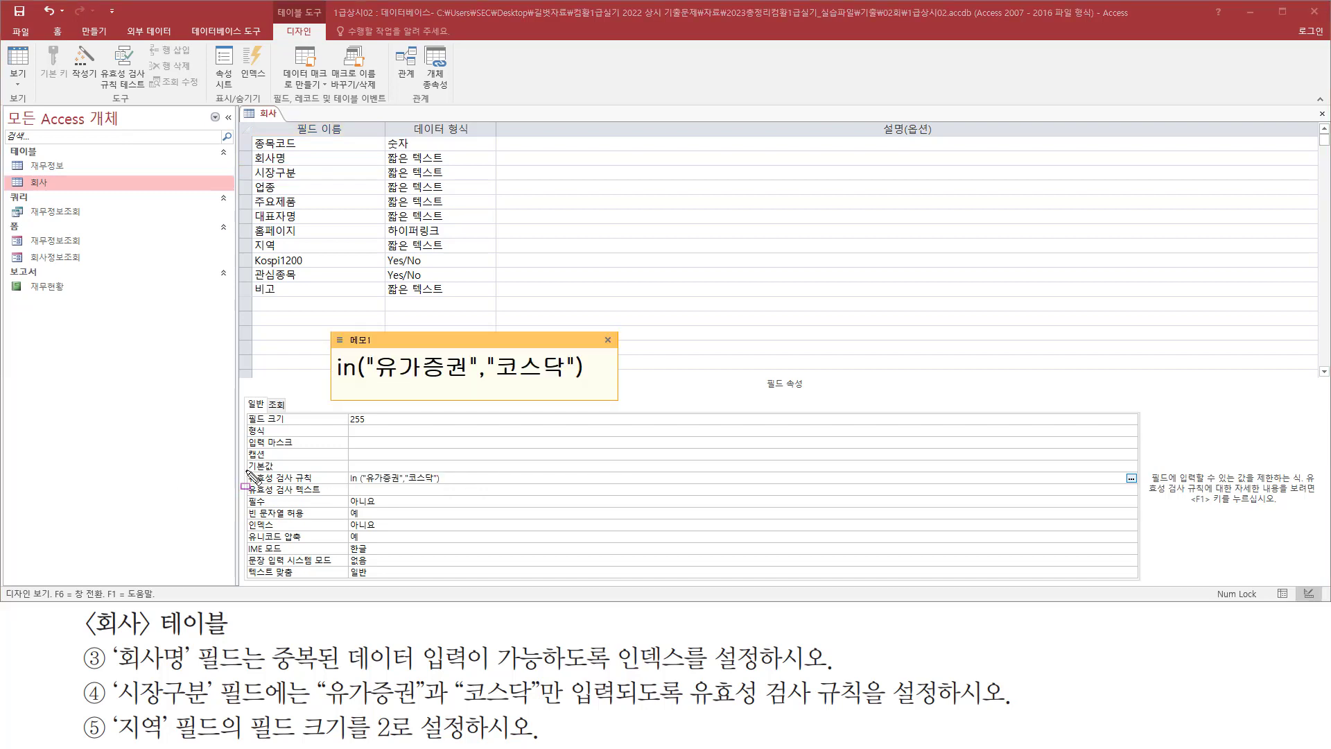
mouse_move(246, 467)
mouse_down()
mouse_move(437, 476)
mouse_move(455, 492)
mouse_up()
drag(330, 383, 606, 383)
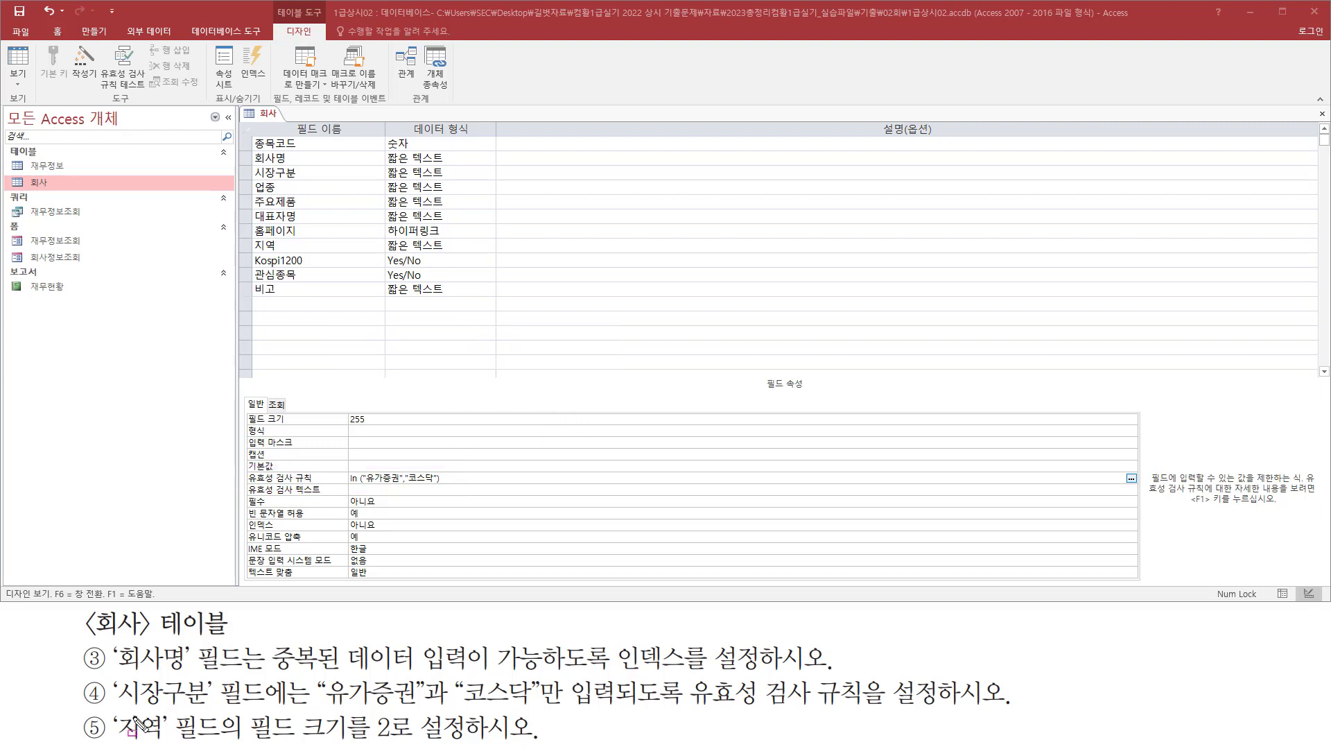
- Set the field size of the 지역 field to 2
mouse_move(109, 709)
mouse_down()
mouse_move(131, 735)
mouse_move(220, 741)
mouse_up()
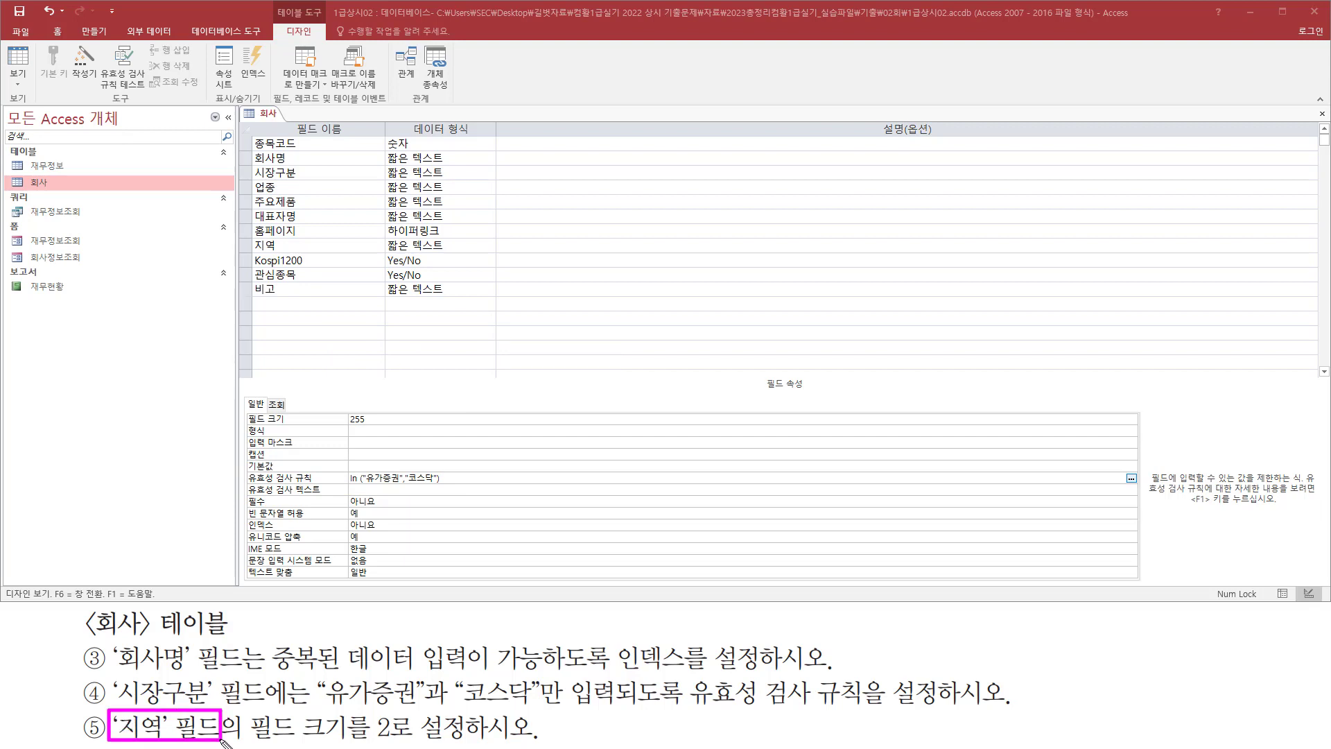
drag(251, 237, 281, 256)
mouse_move(248, 746)
mouse_down()
mouse_move(460, 740)
mouse_move(480, 708)
mouse_up()
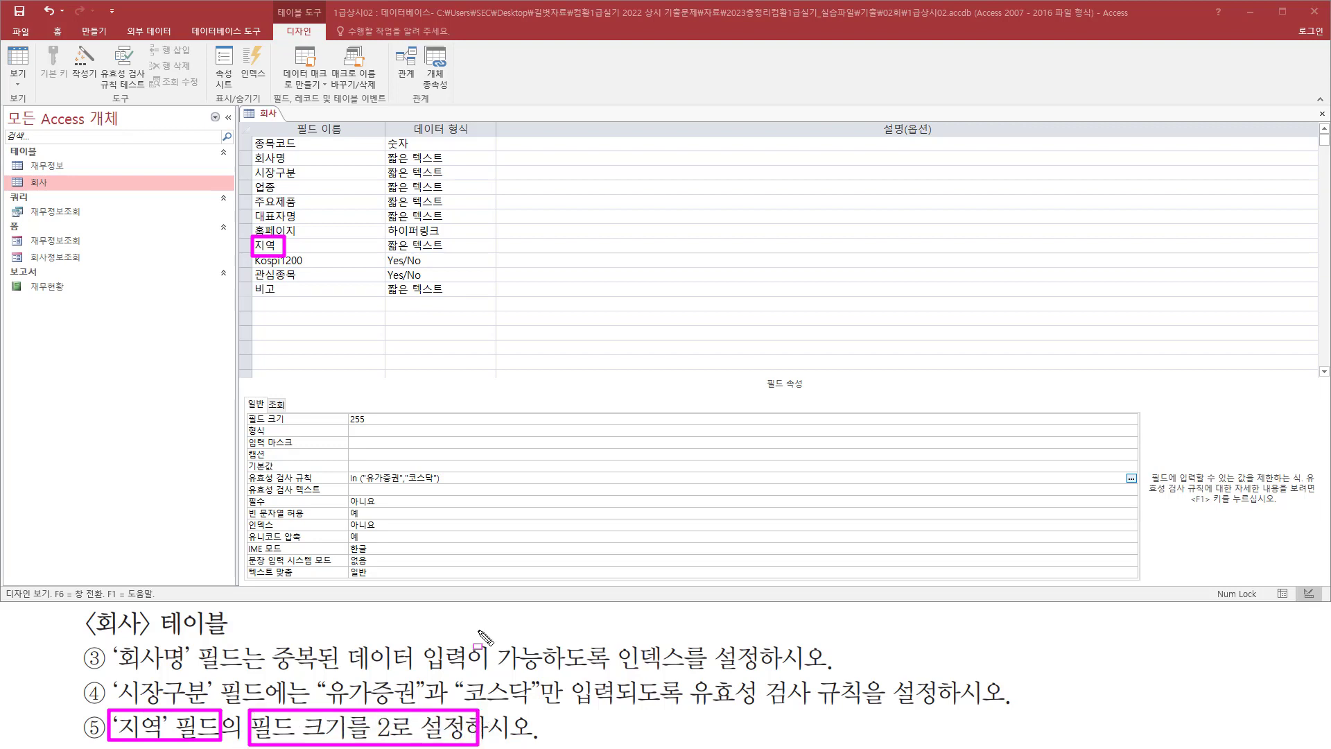
key(Escape)
click(312, 243)
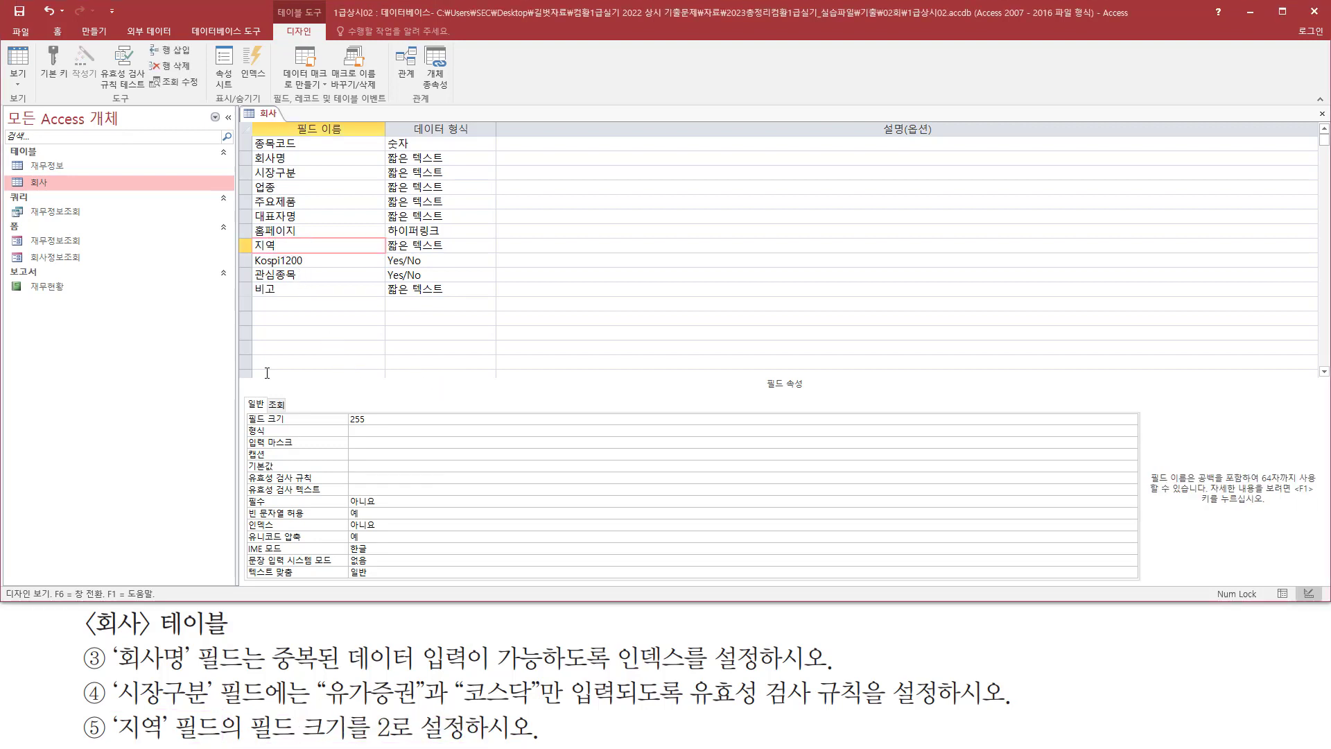
mouse_move(246, 407)
mouse_down()
mouse_move(312, 438)
mouse_move(403, 430)
mouse_up()
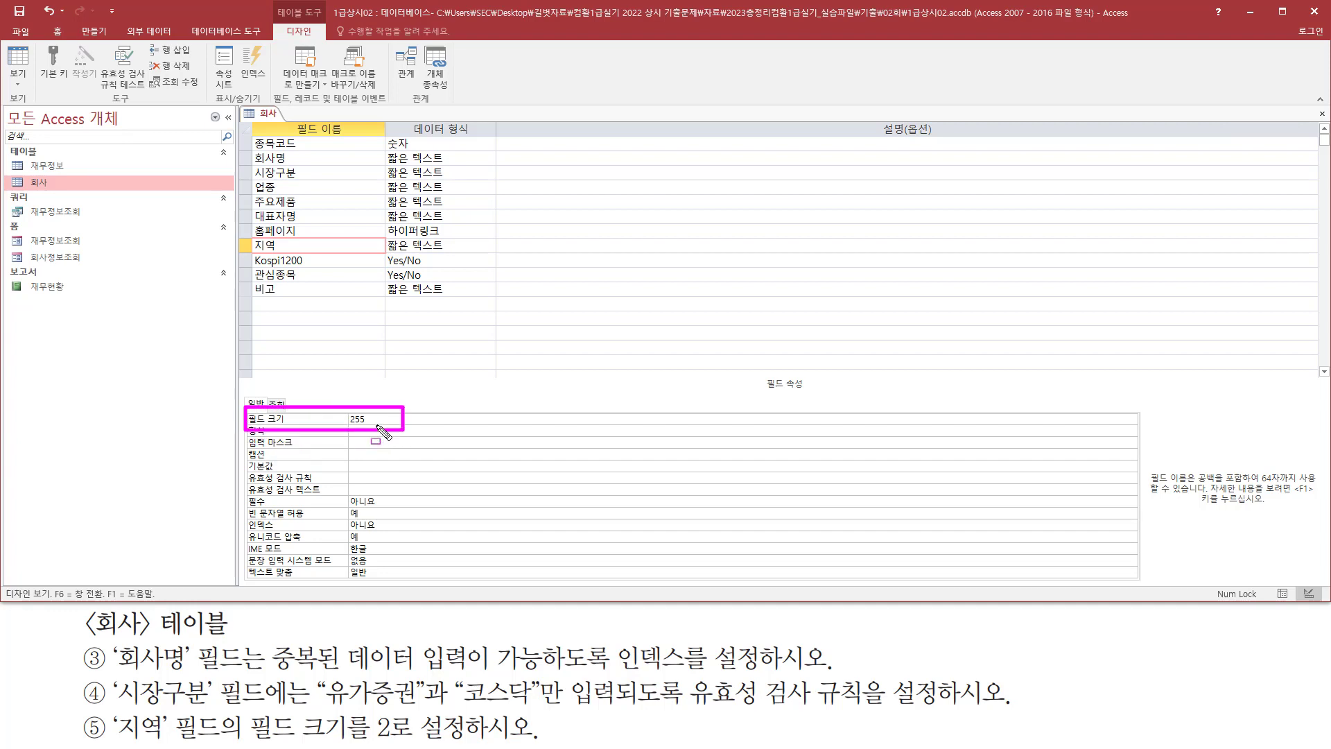
key(Escape)
click(387, 418)
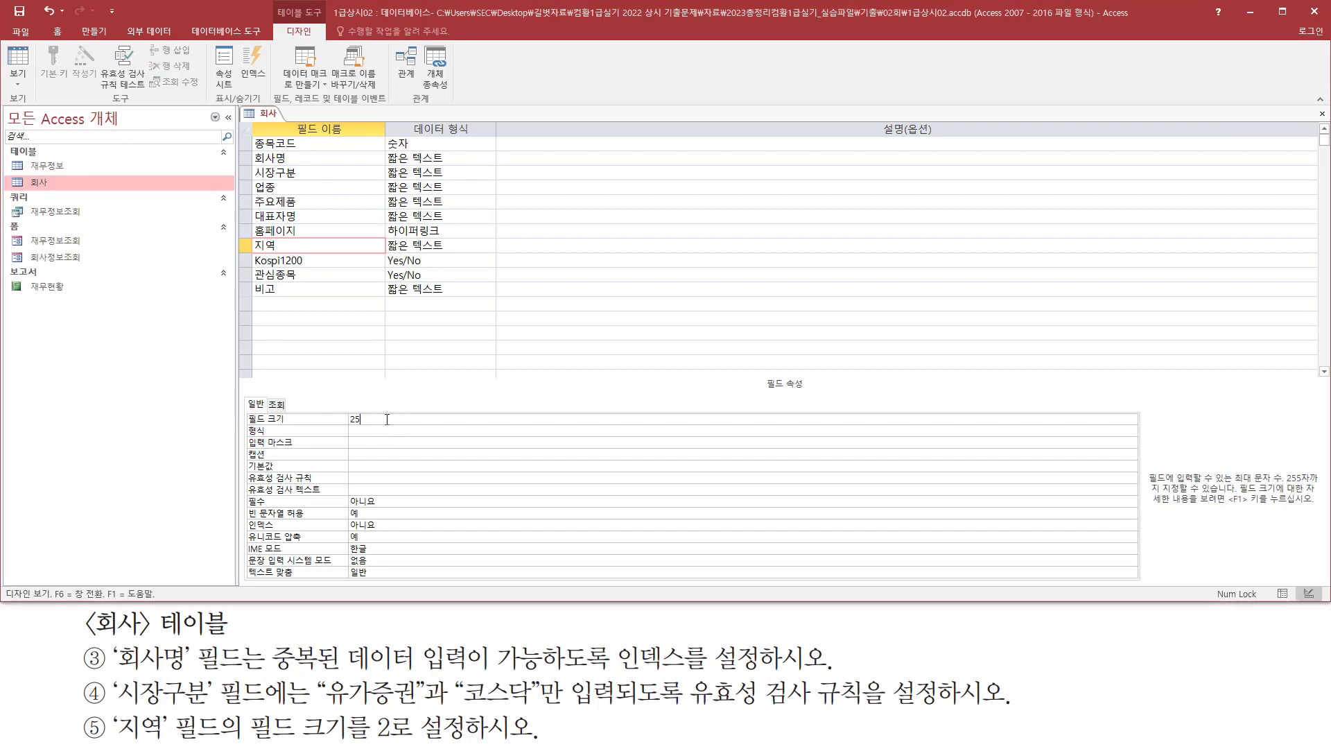
key(Return)
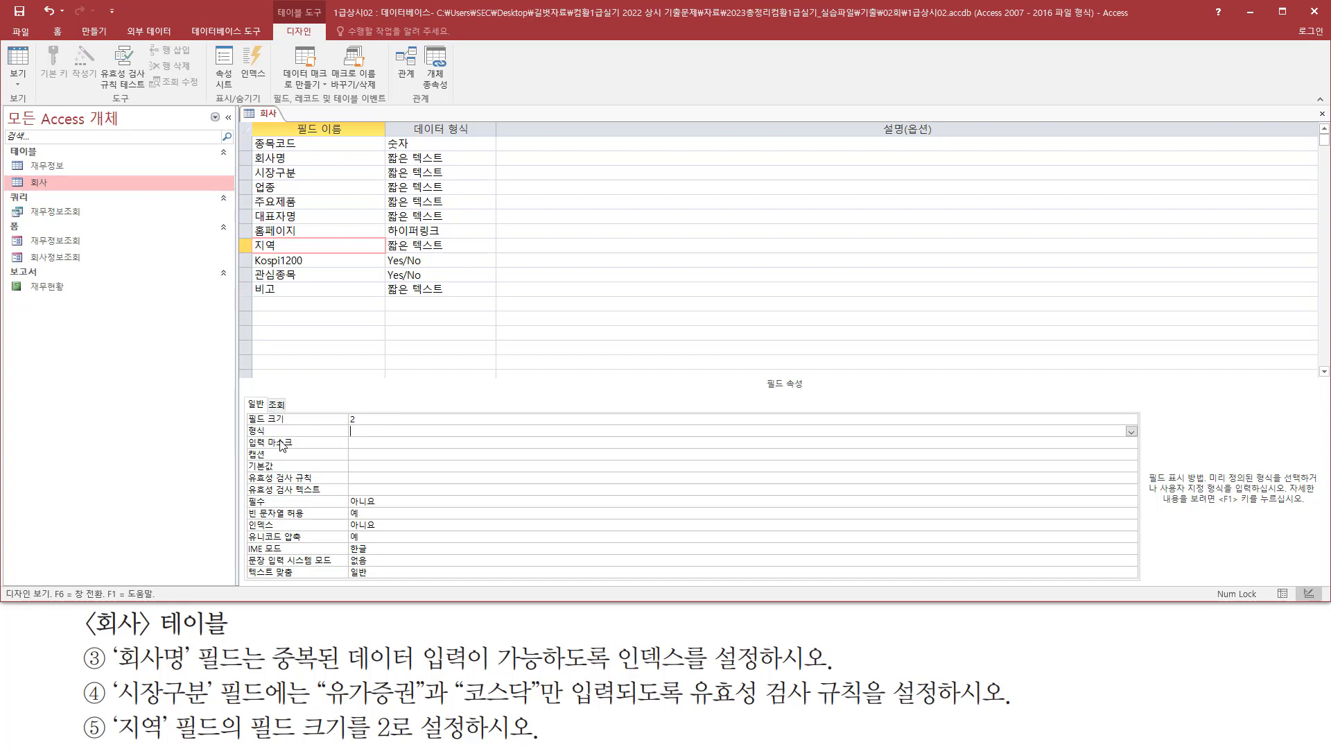
- Close the 회사 table saving its design changes, accept the possible data loss, and test the existing data against the new rules
click(1322, 113)
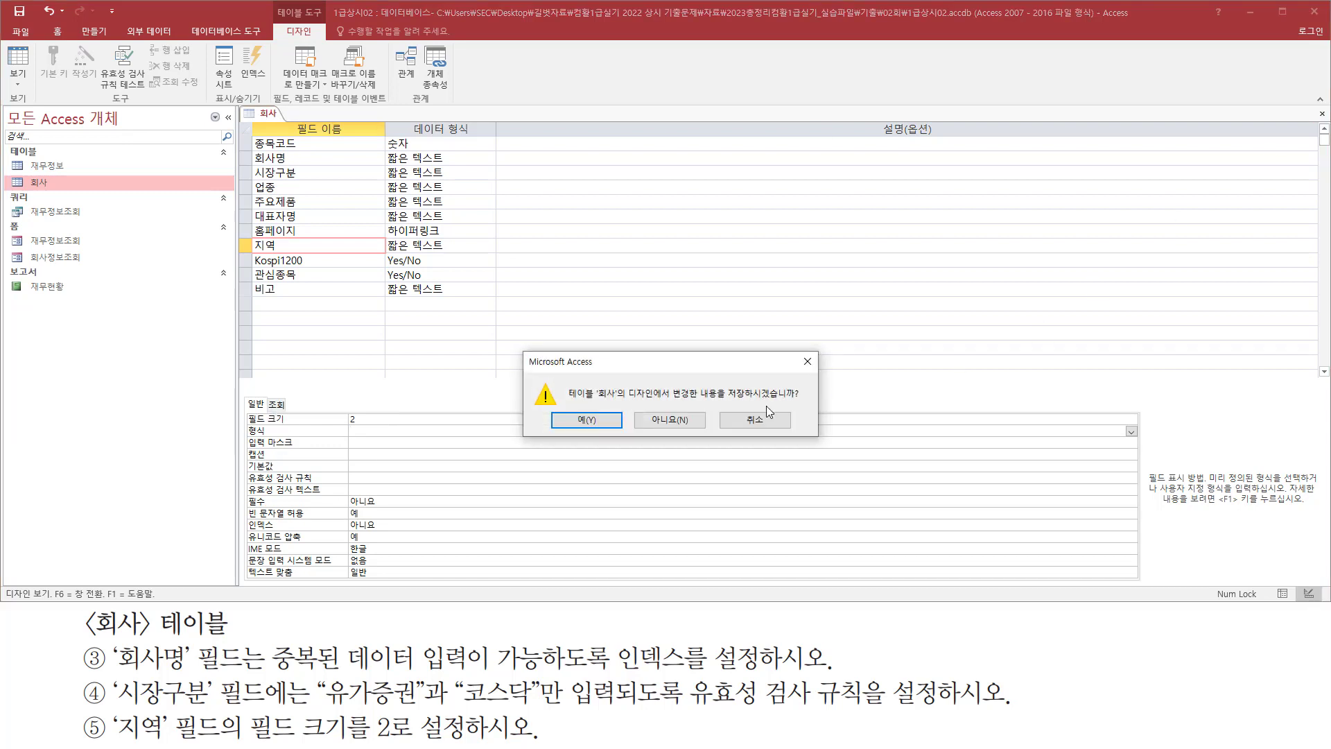
click(602, 417)
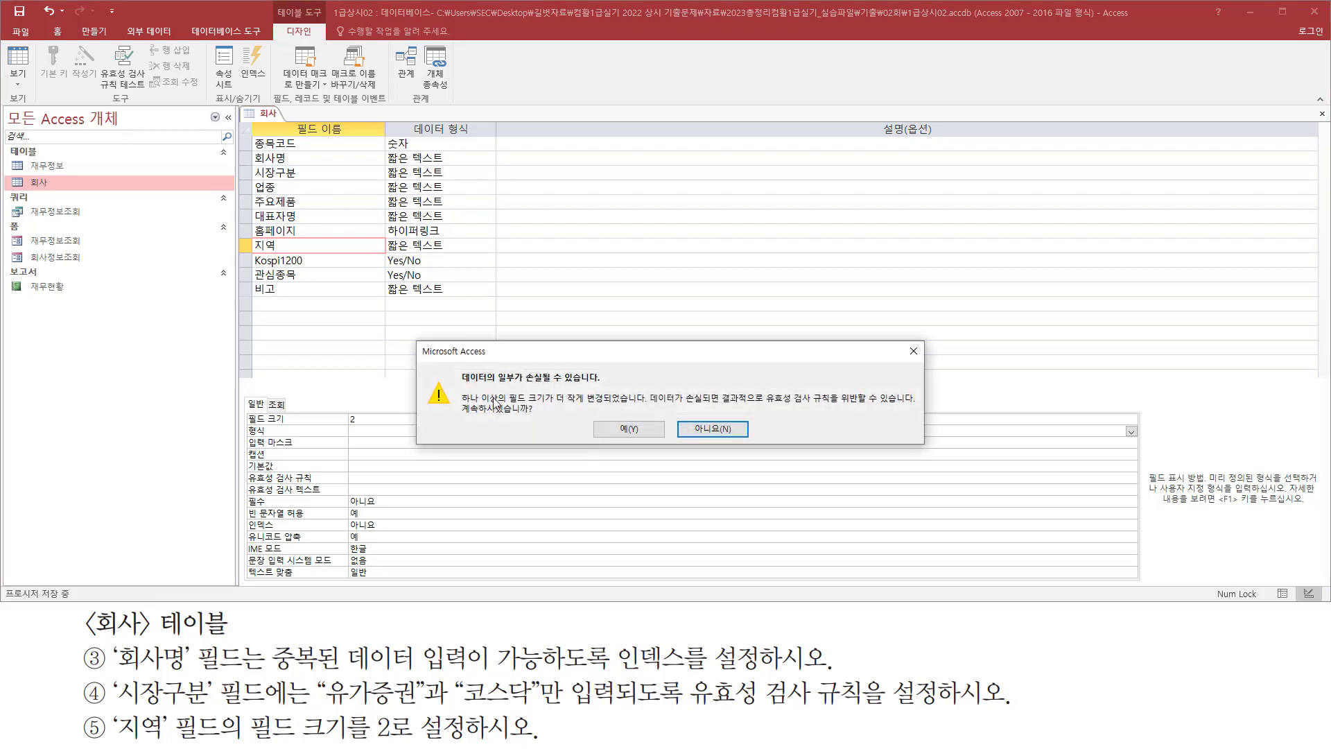
drag(465, 383, 616, 384)
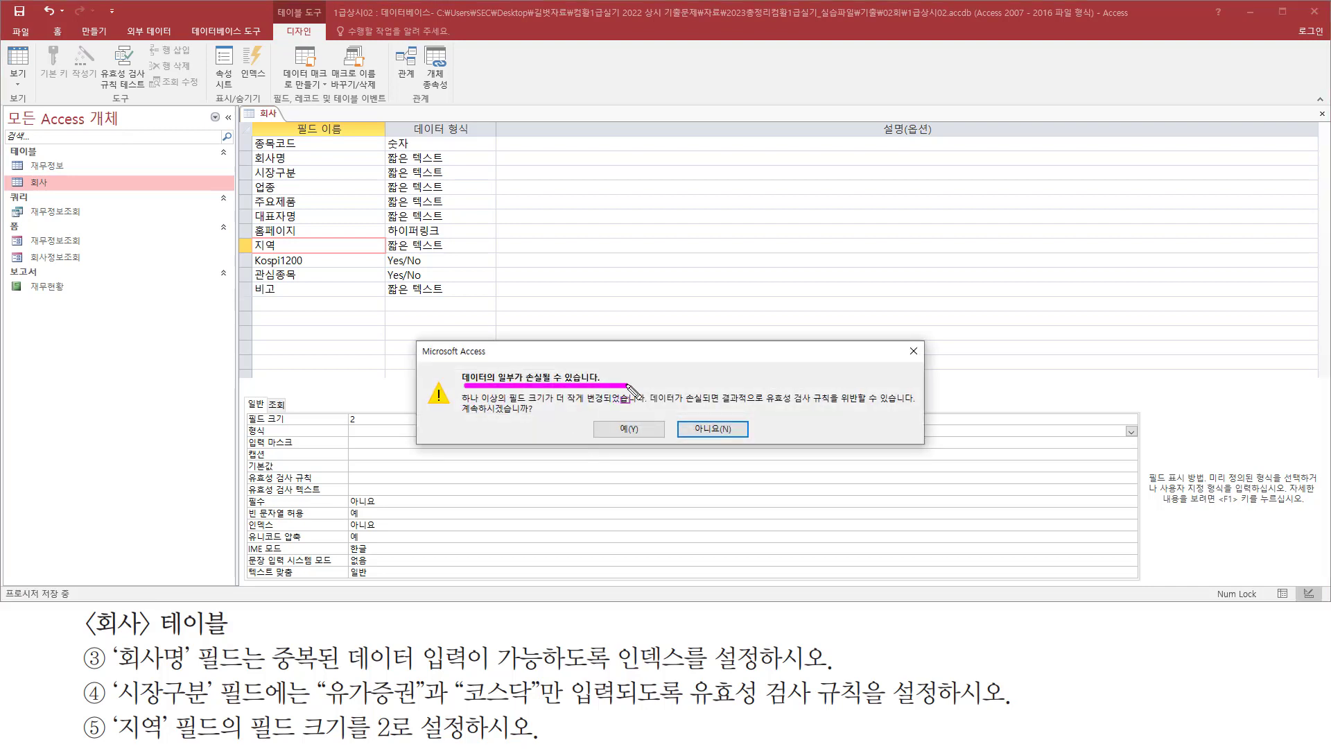
drag(463, 418, 547, 420)
key(Escape)
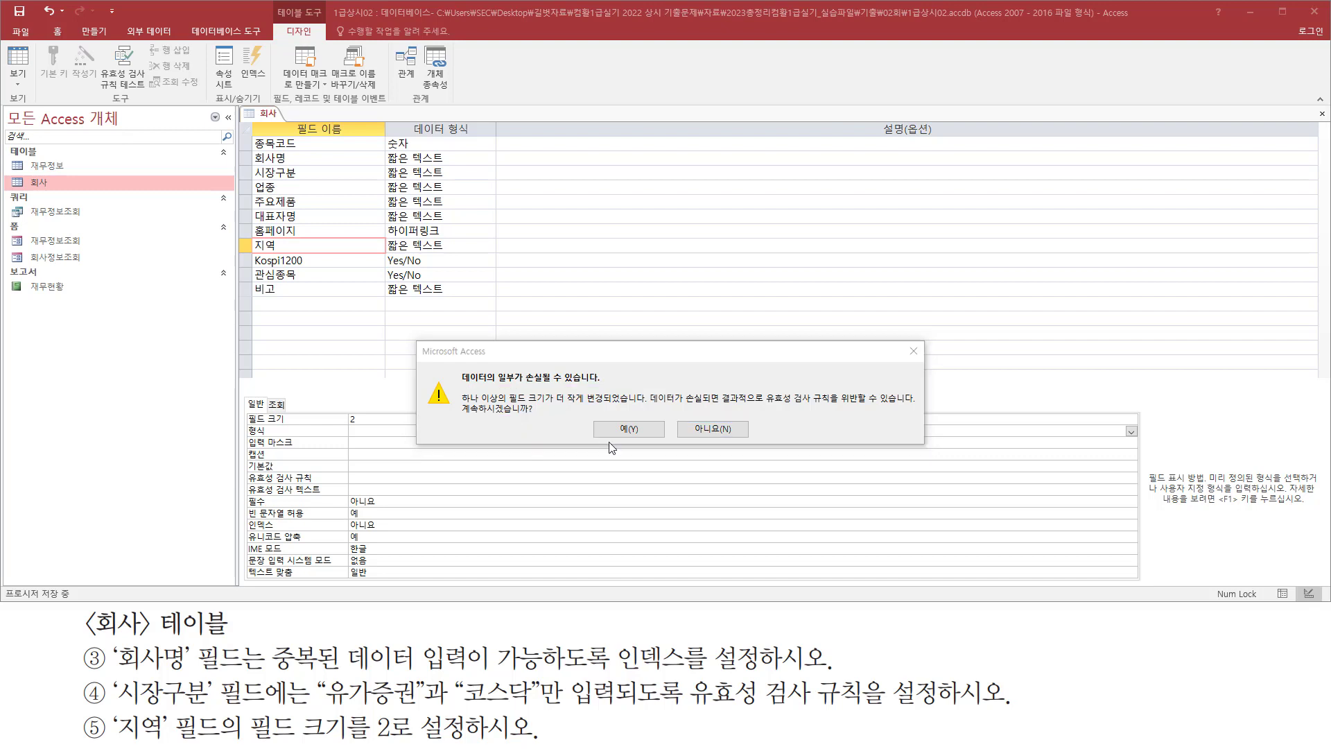
click(621, 429)
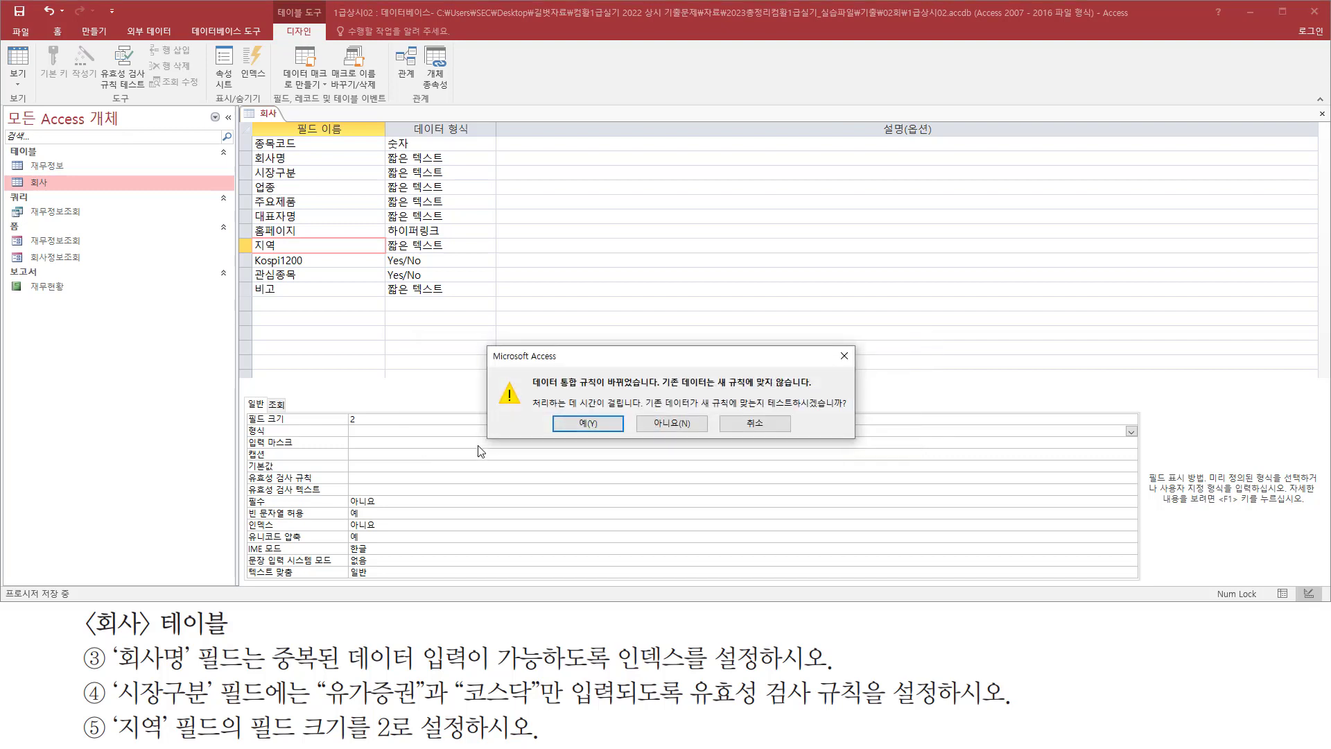
drag(533, 390, 645, 390)
drag(742, 411, 847, 412)
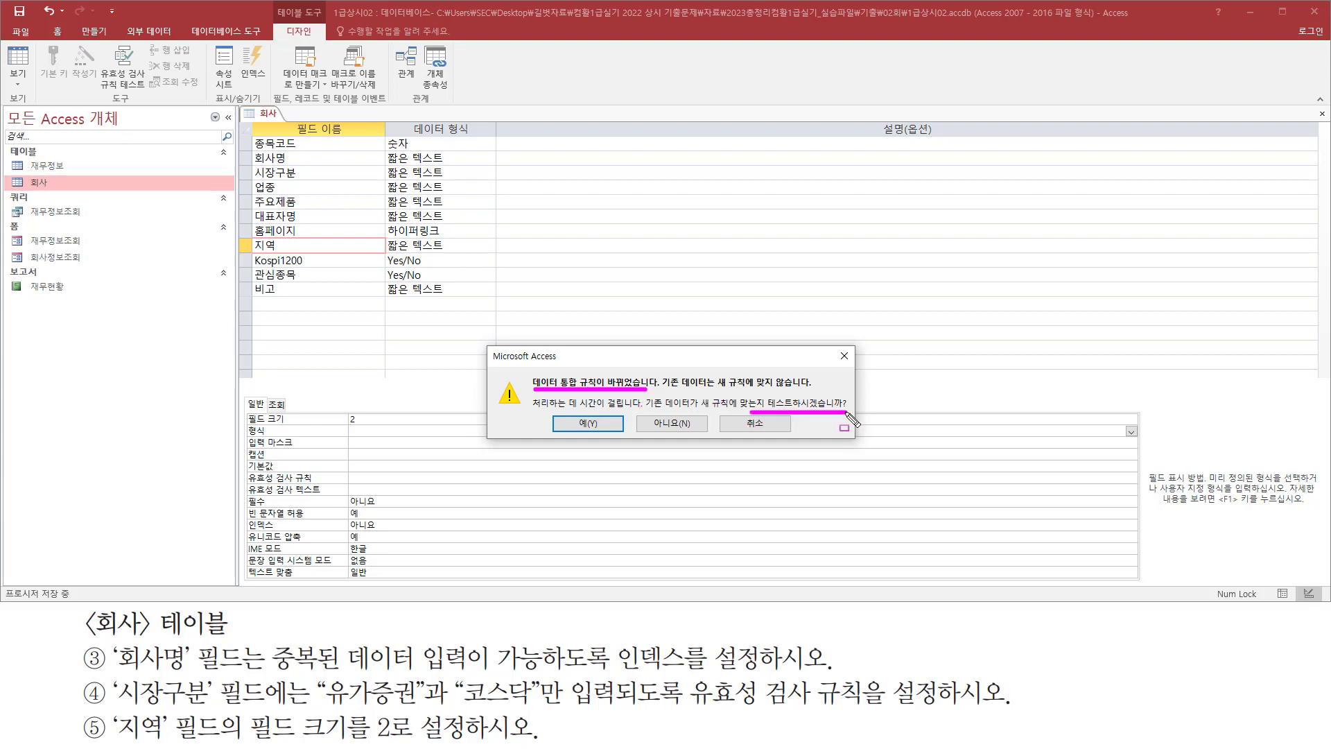
drag(580, 409, 602, 431)
click(587, 423)
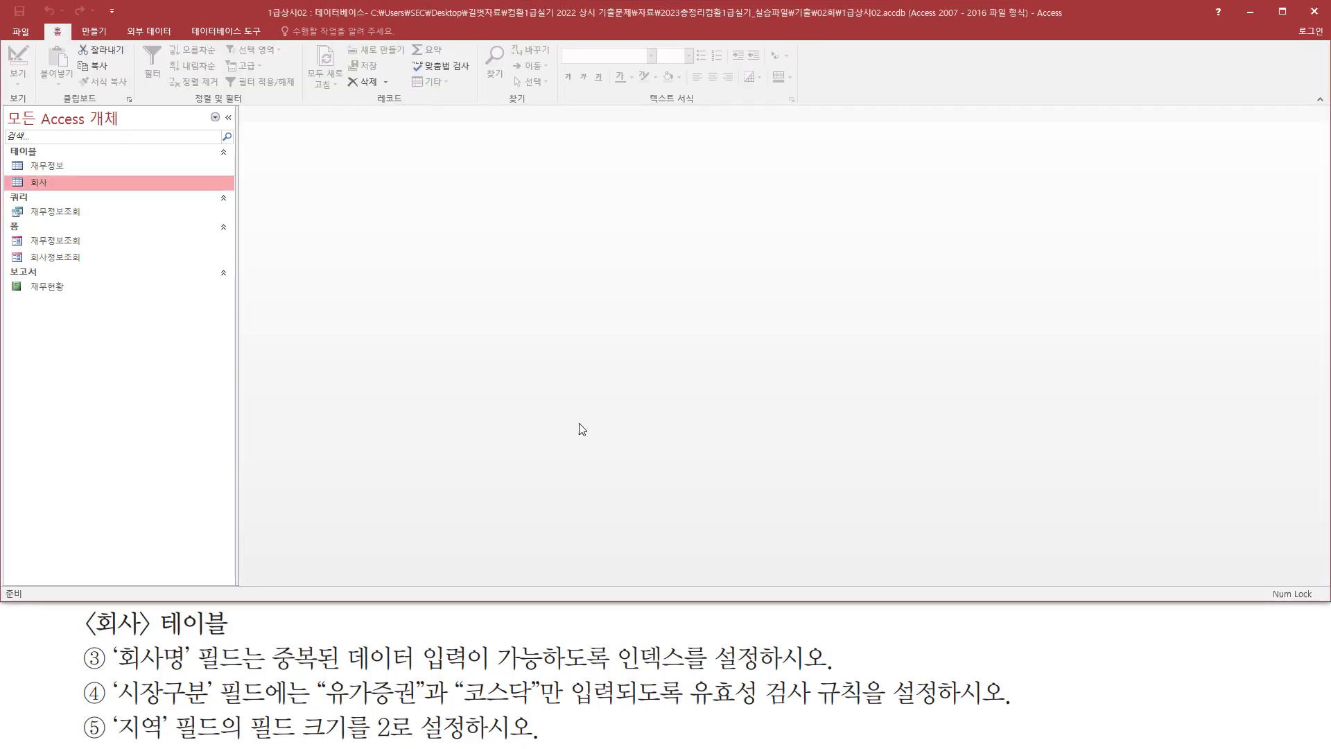
- Open the 회사 table in Datasheet view and enter the duplicate 회사명 AB에듀 in the new record row
double_click(32, 182)
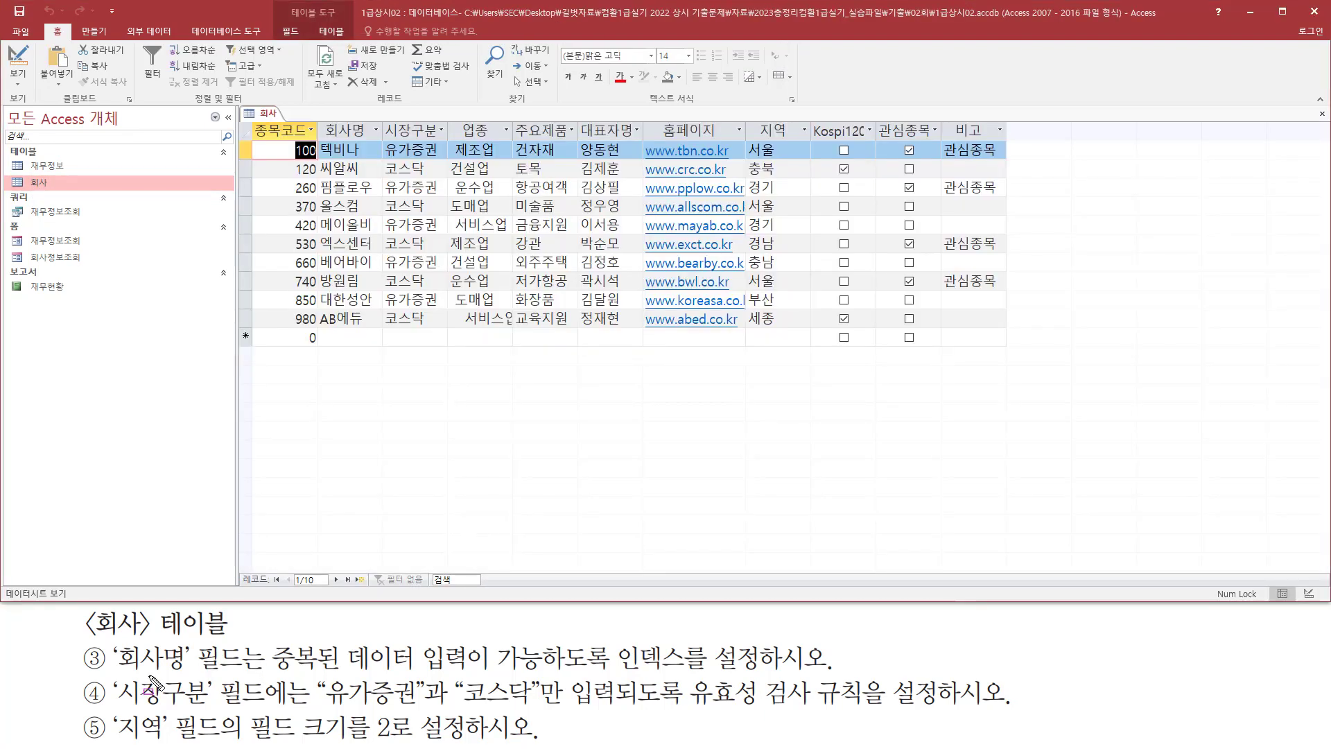
mouse_move(114, 671)
mouse_down()
mouse_move(258, 681)
mouse_move(262, 642)
mouse_move(542, 674)
mouse_up()
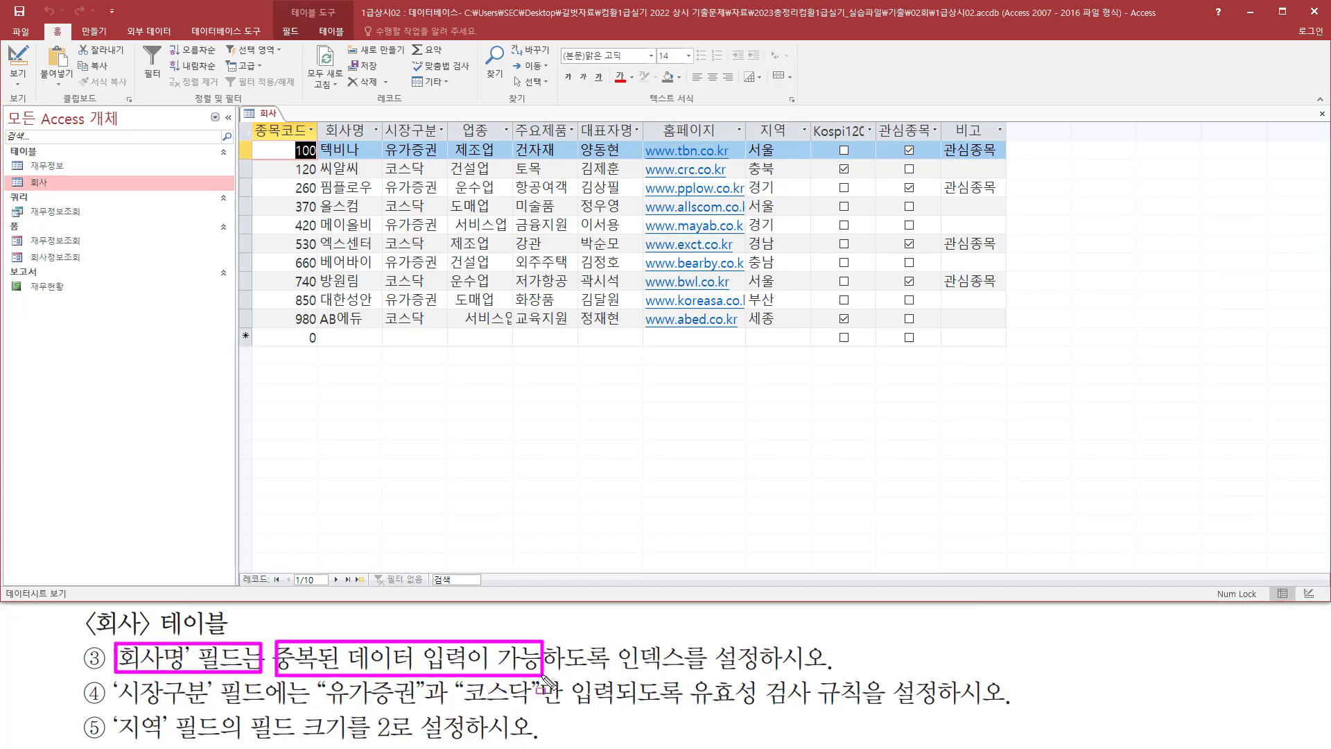
key(Escape)
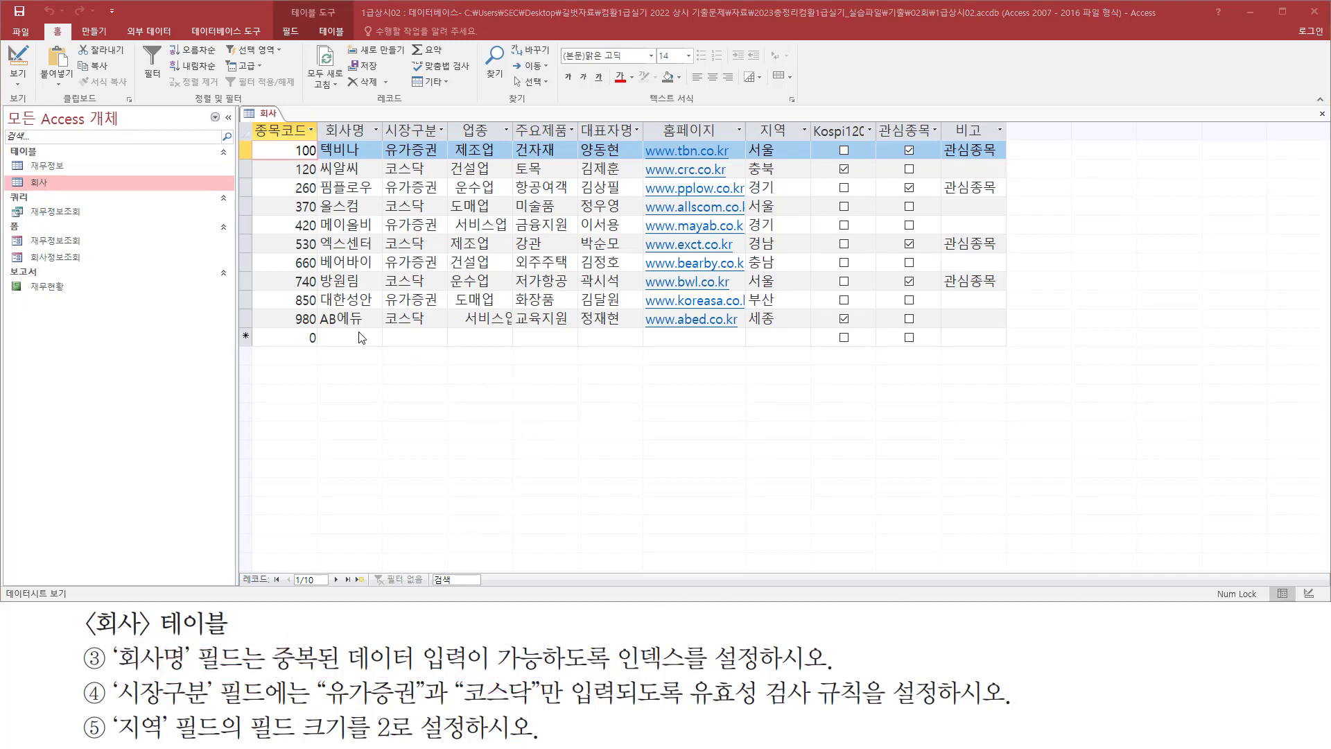
click(348, 336)
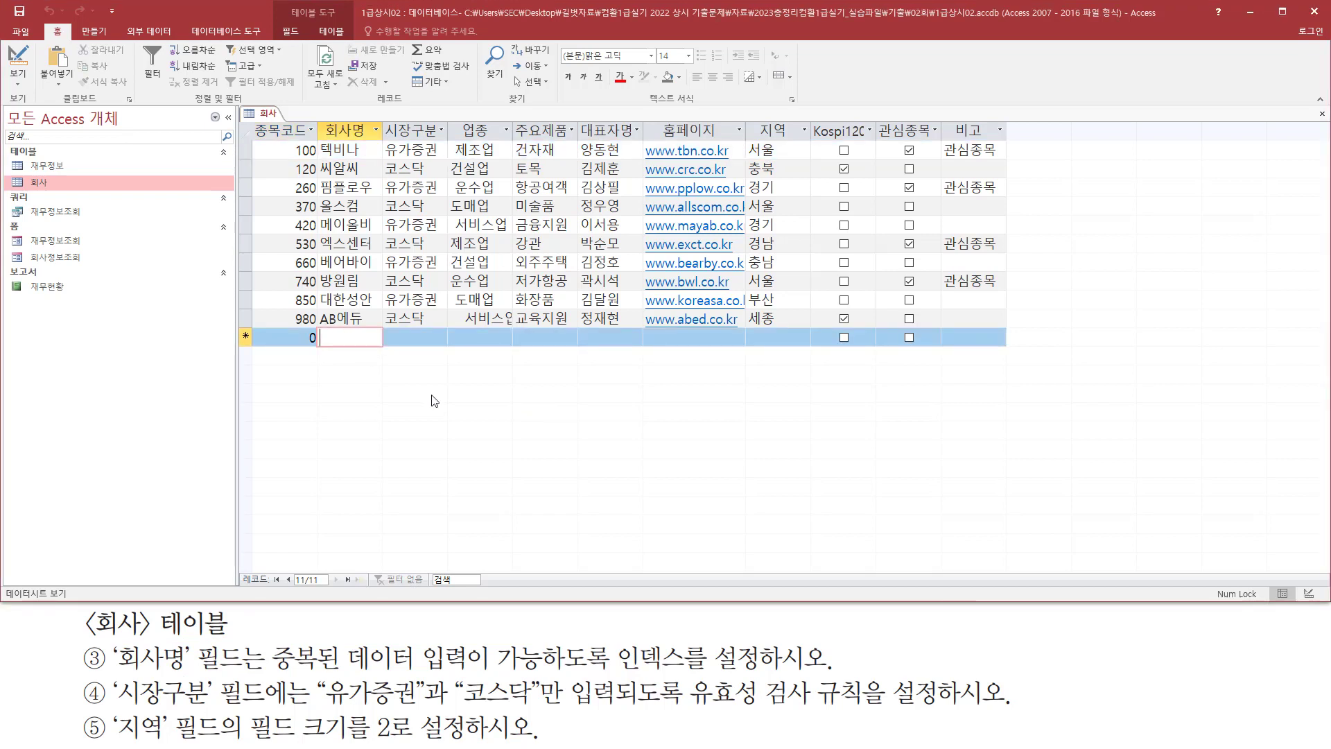
text(ㅁ)
key(BackSpace)
text(AB)
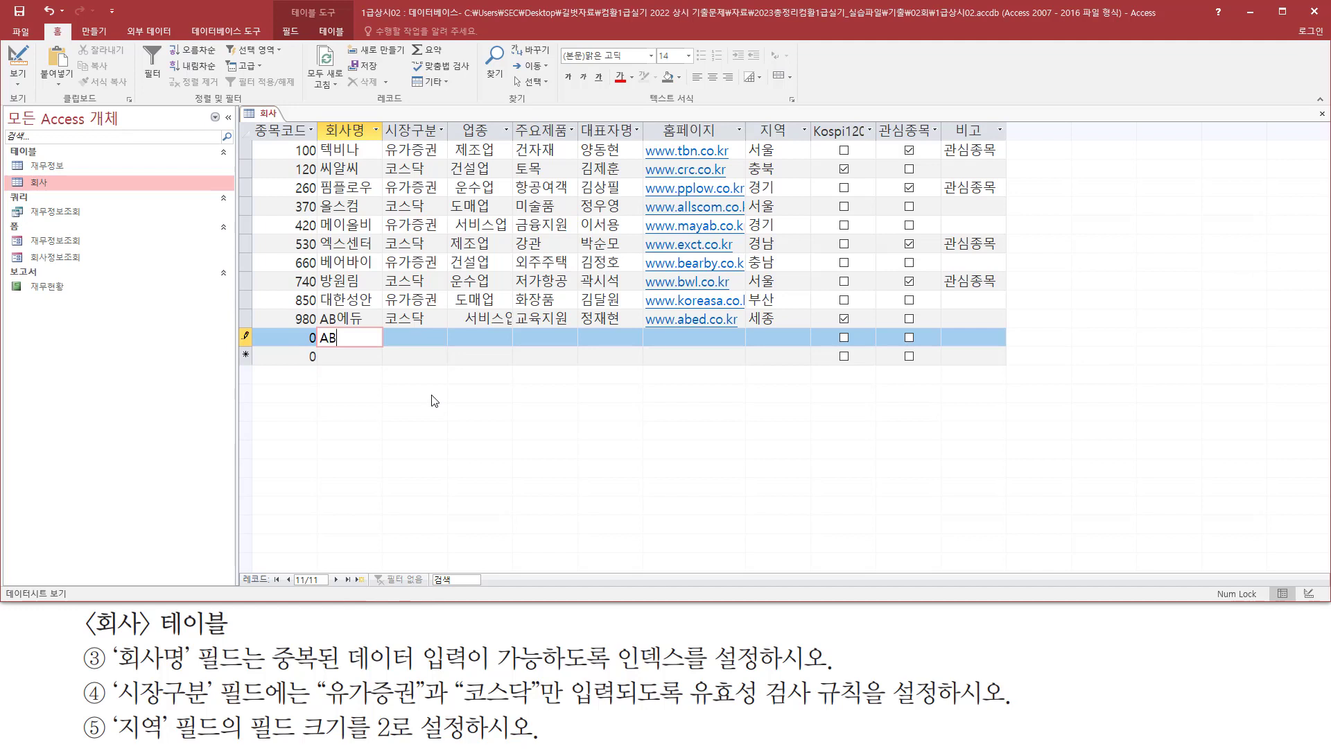
text(에듀)
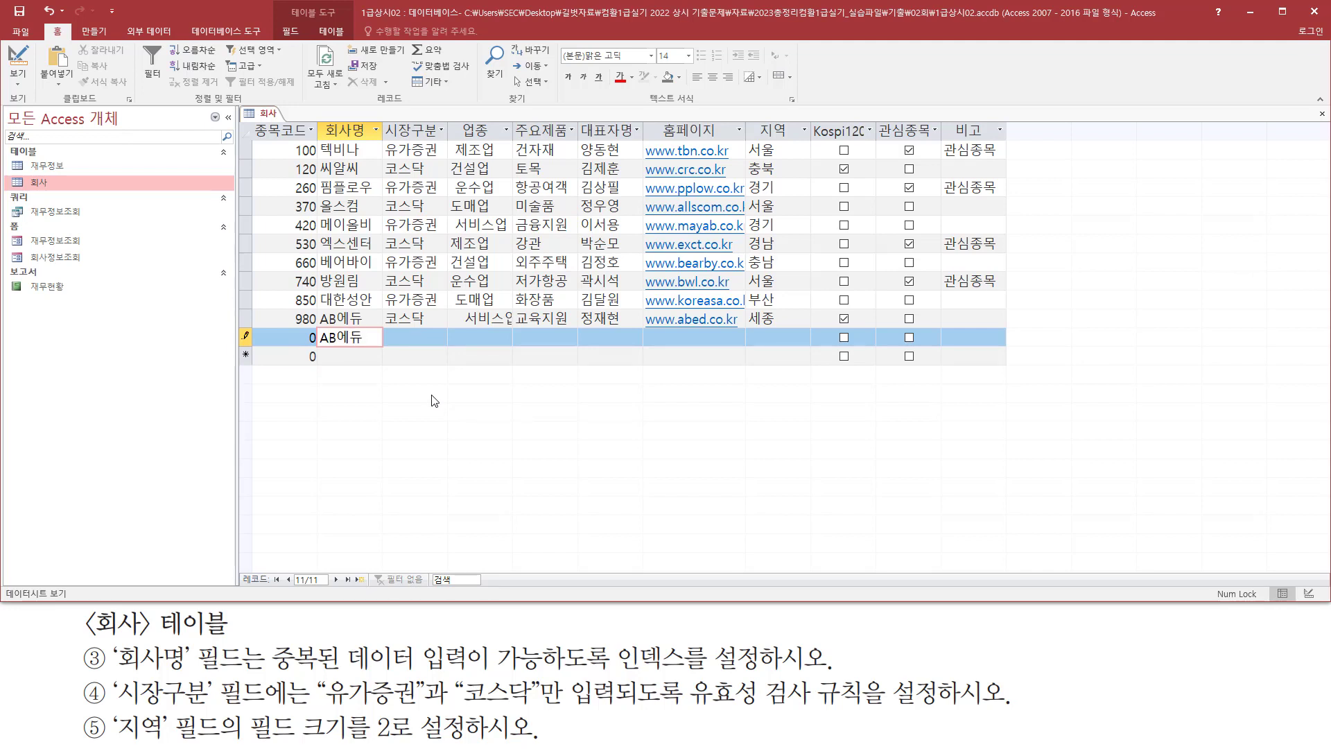
key(Tab)
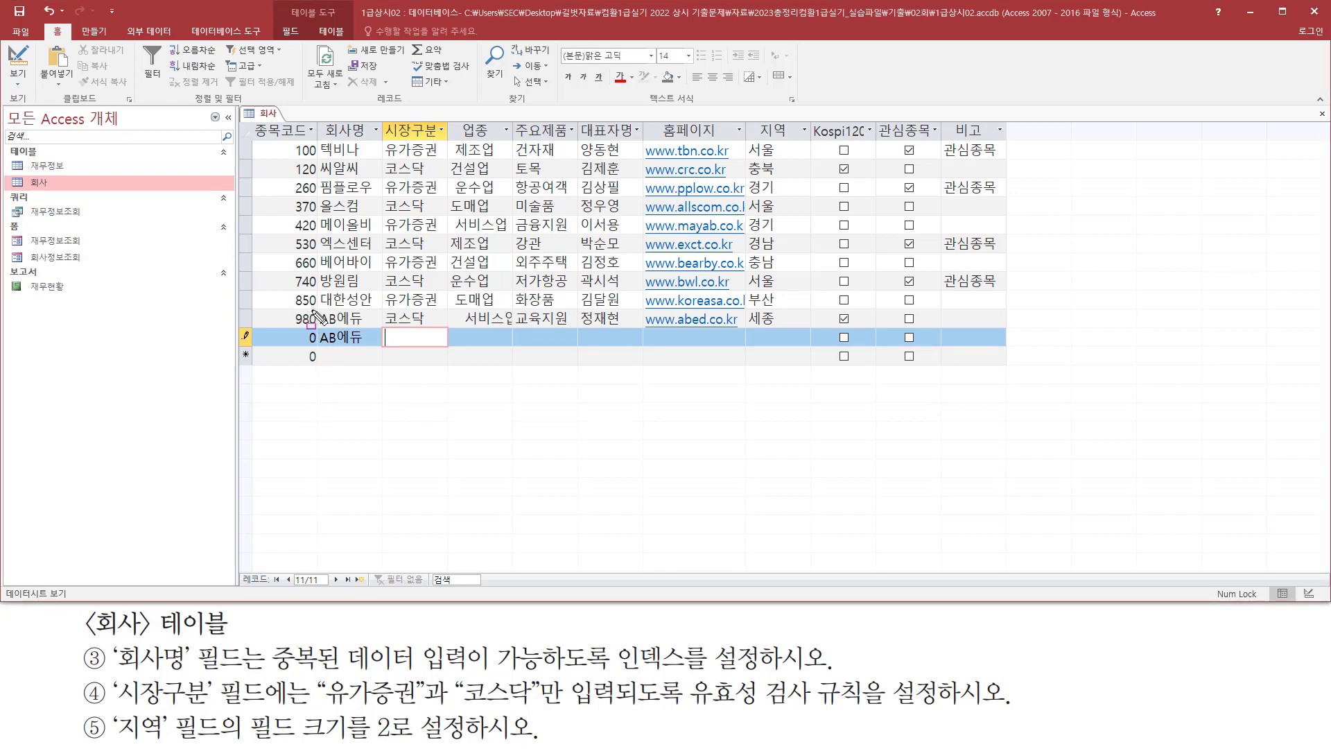
drag(312, 310, 382, 354)
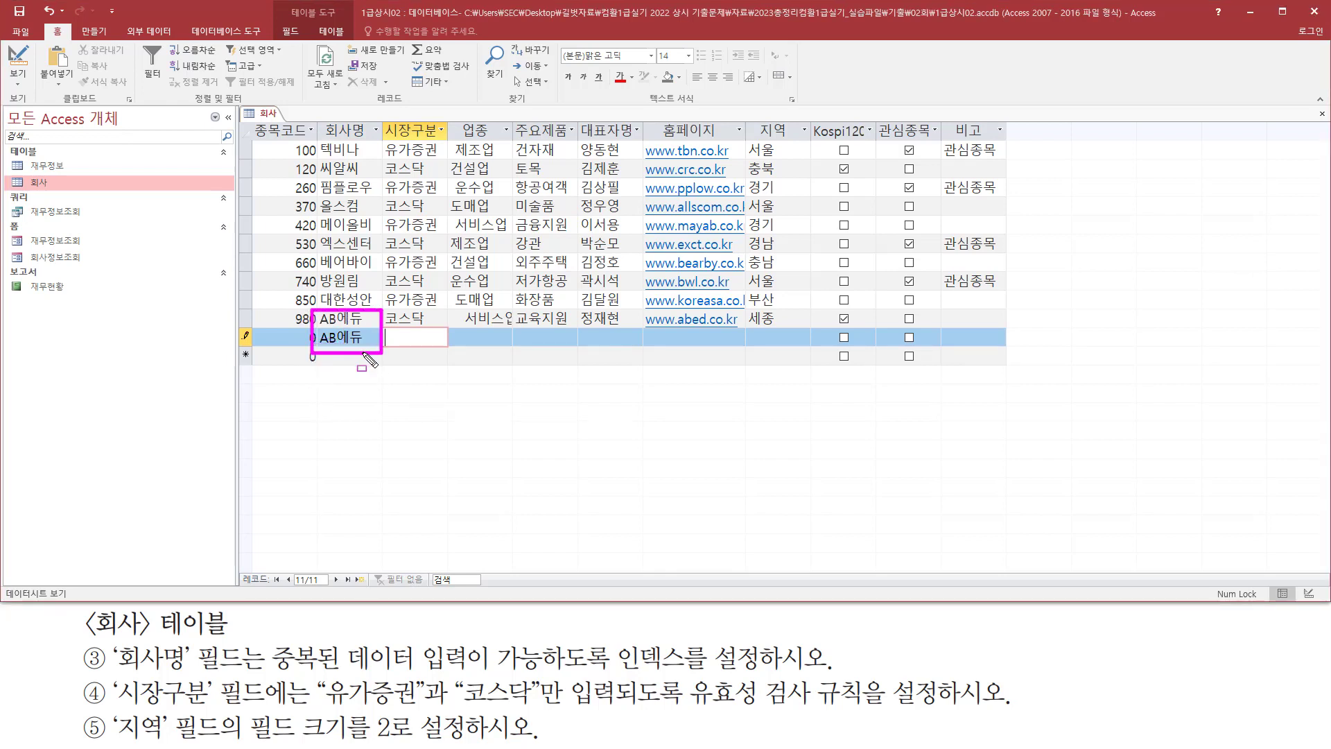
mouse_move(113, 706)
mouse_down()
mouse_move(310, 680)
mouse_move(409, 705)
mouse_move(541, 706)
mouse_up()
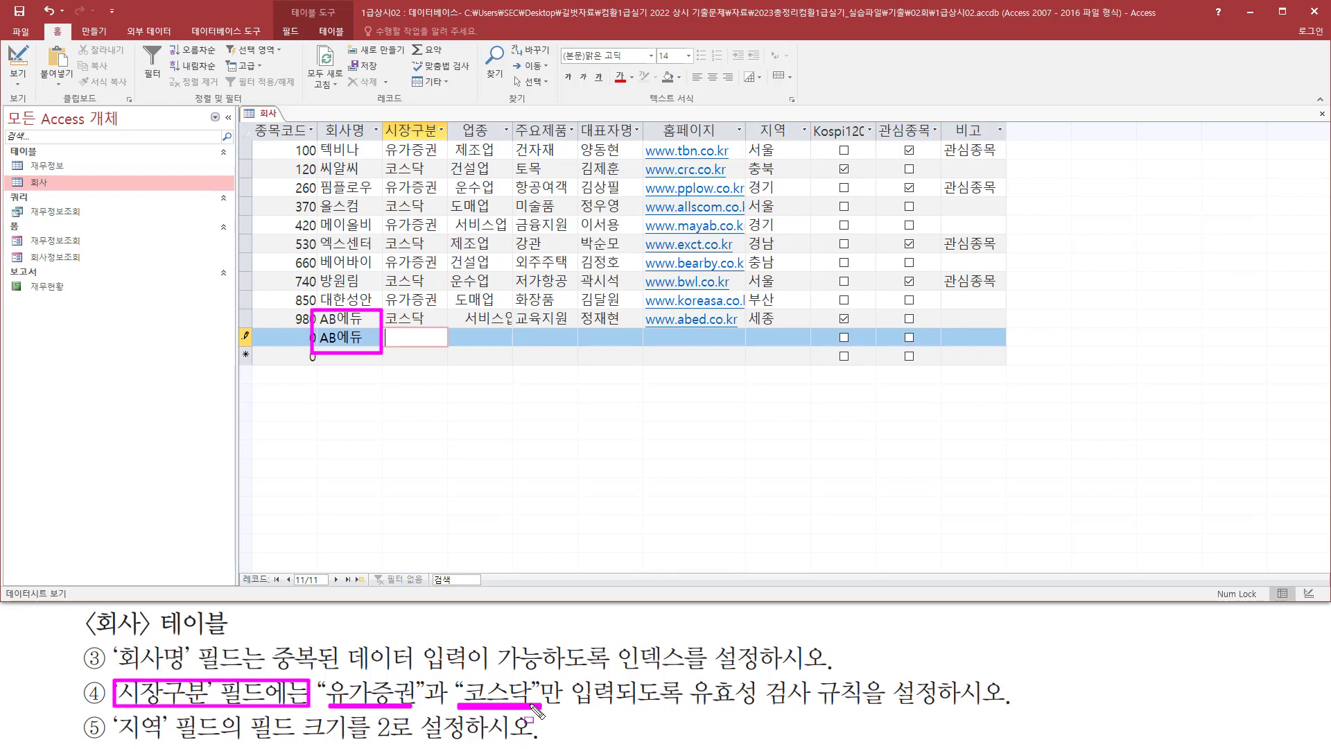
key(Escape)
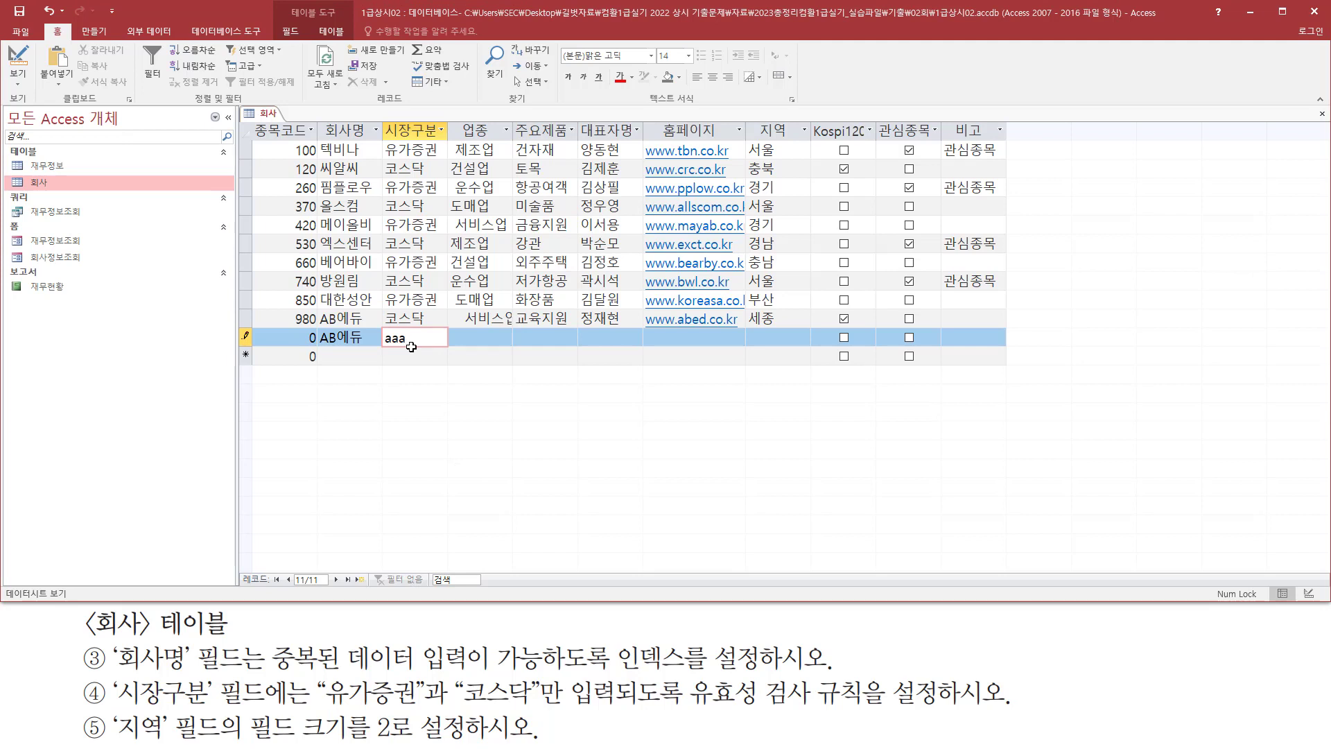
- Try to enter the disallowed value aaa in the 시장구분 field of the new 회사 record, then dismiss the validation message
key(Return)
key(ctrl+2)
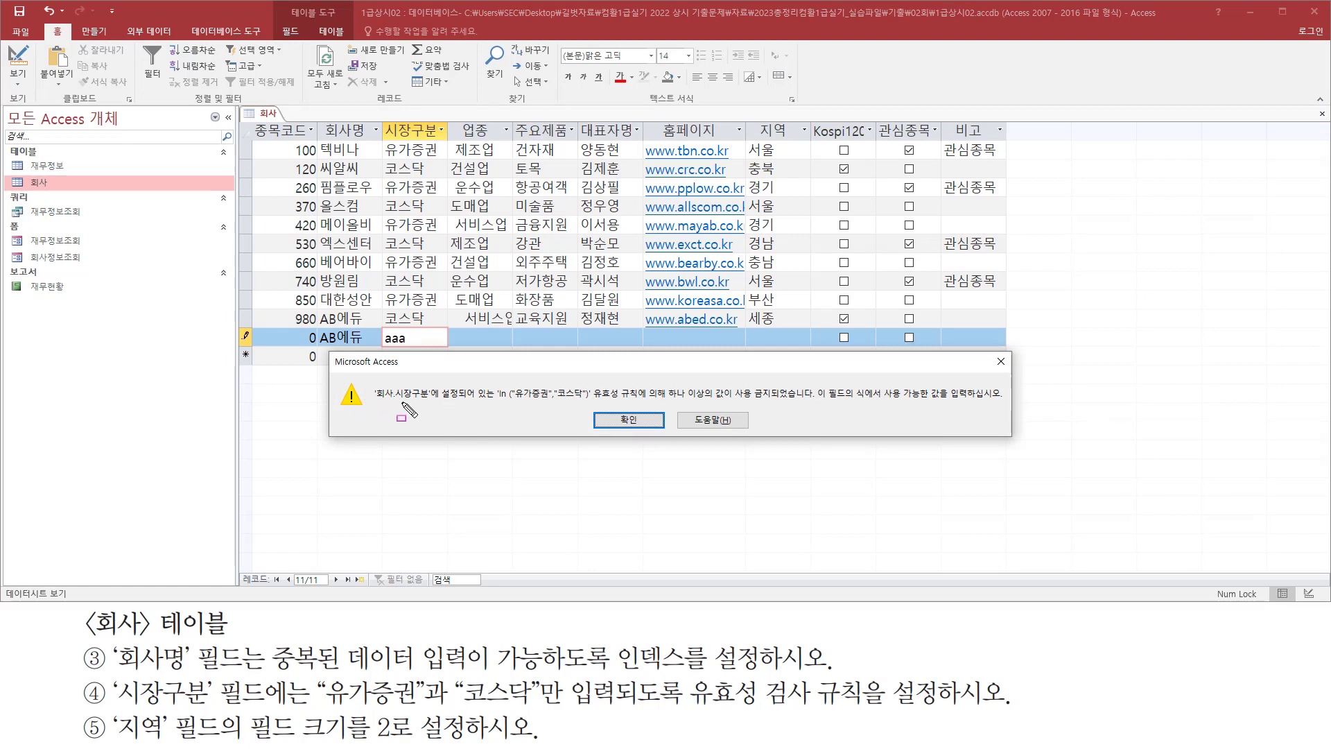
drag(372, 403, 593, 402)
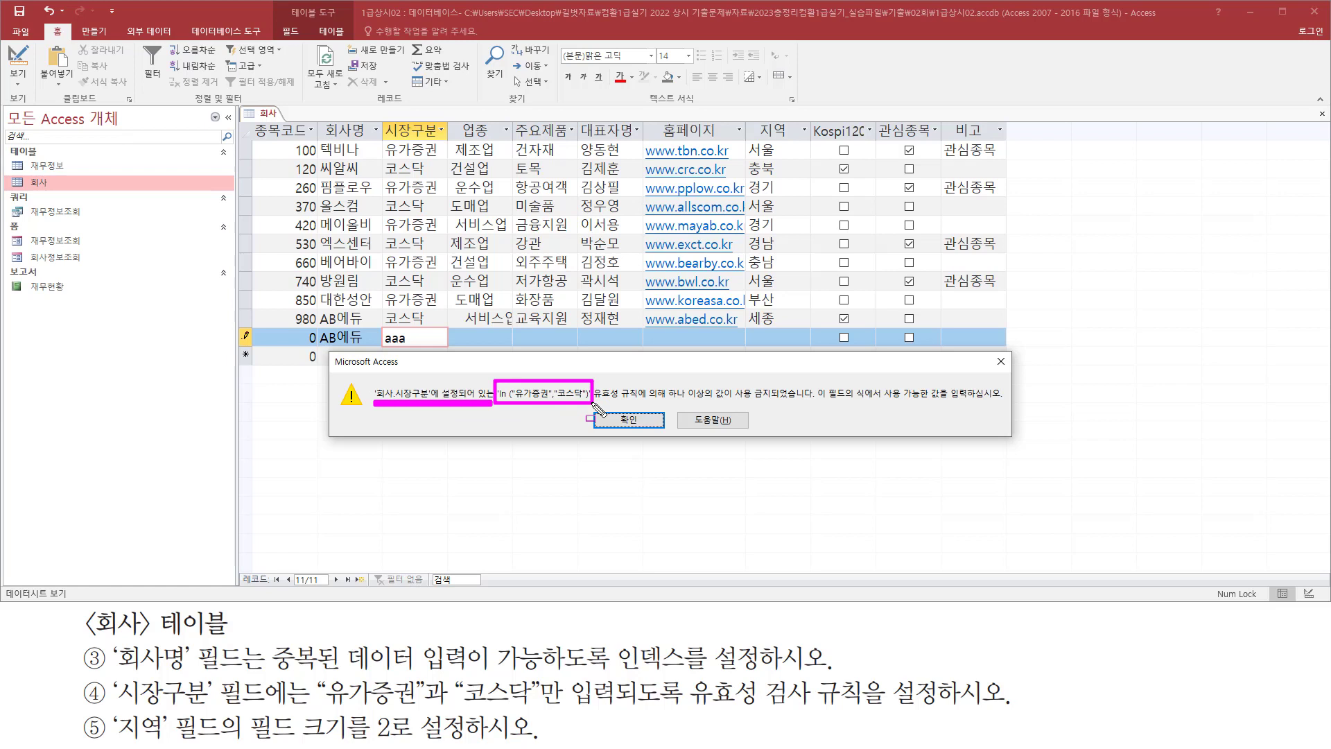
drag(739, 400, 985, 401)
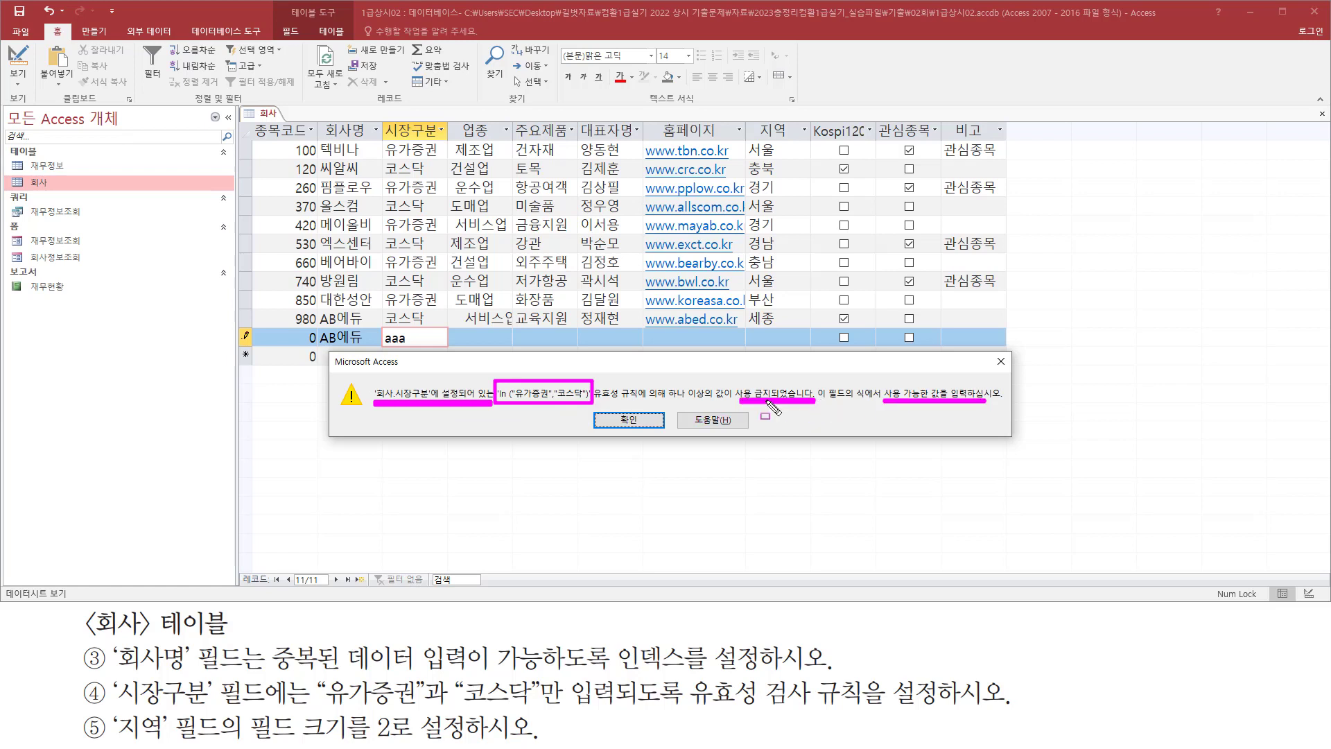
click(628, 419)
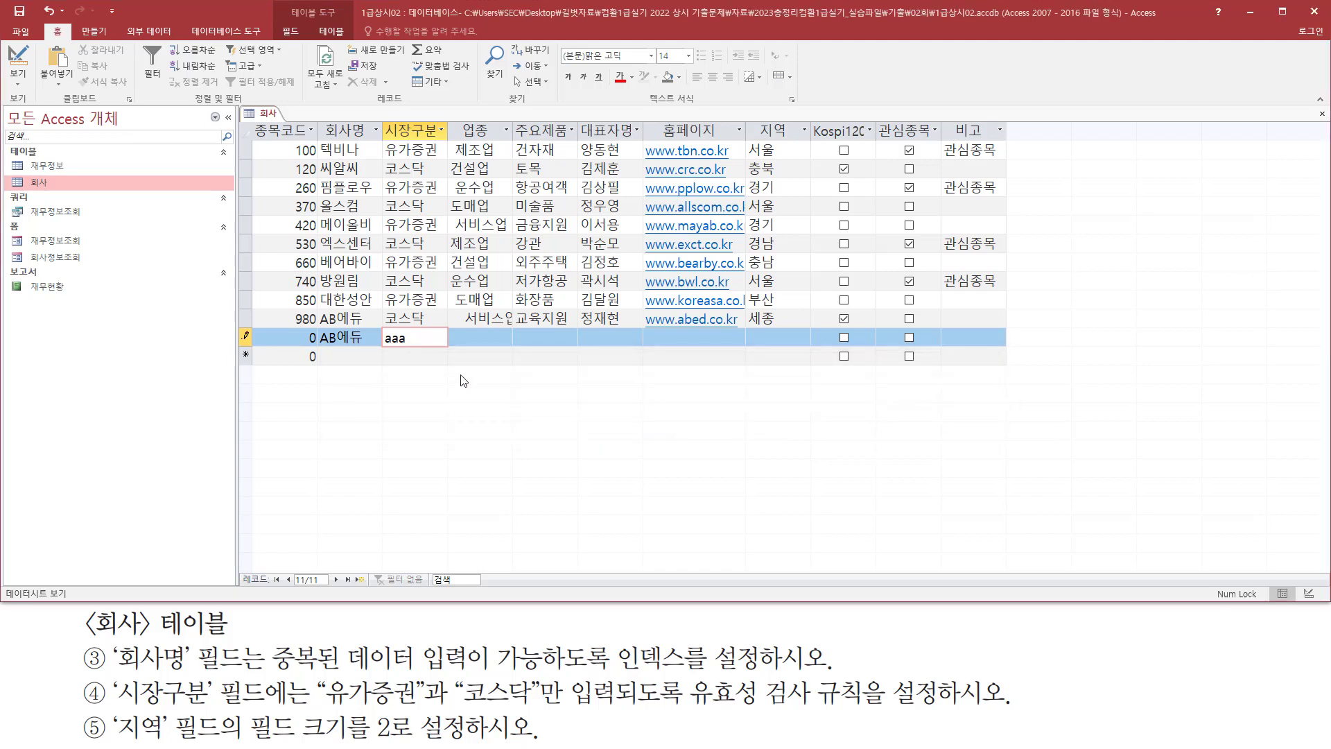
- Replace the 시장구분 value of the new record with the permitted value 코스닥
key(BackSpace)
key(BackSpace)
key(BackSpace)
text(코스닥)
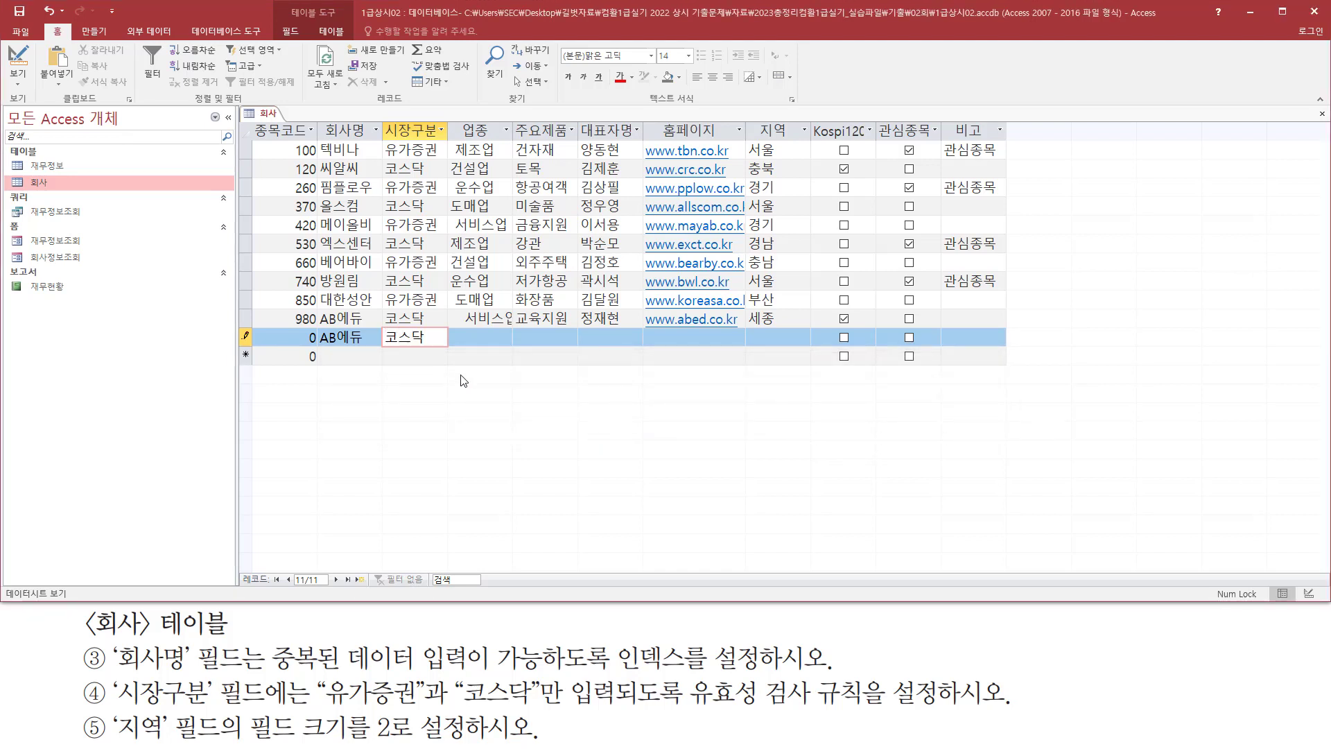
key(Tab)
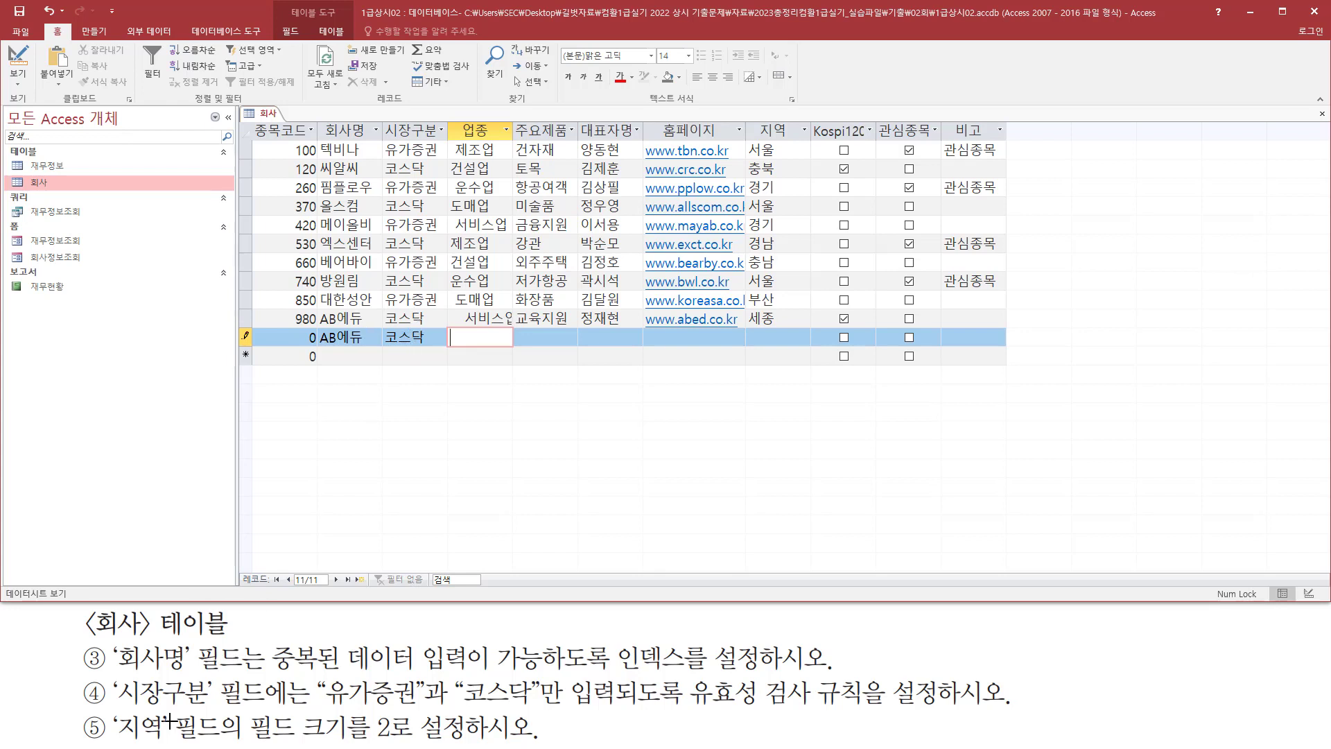
- Discard the unsaved test record and close the 회사 table
drag(120, 708, 556, 744)
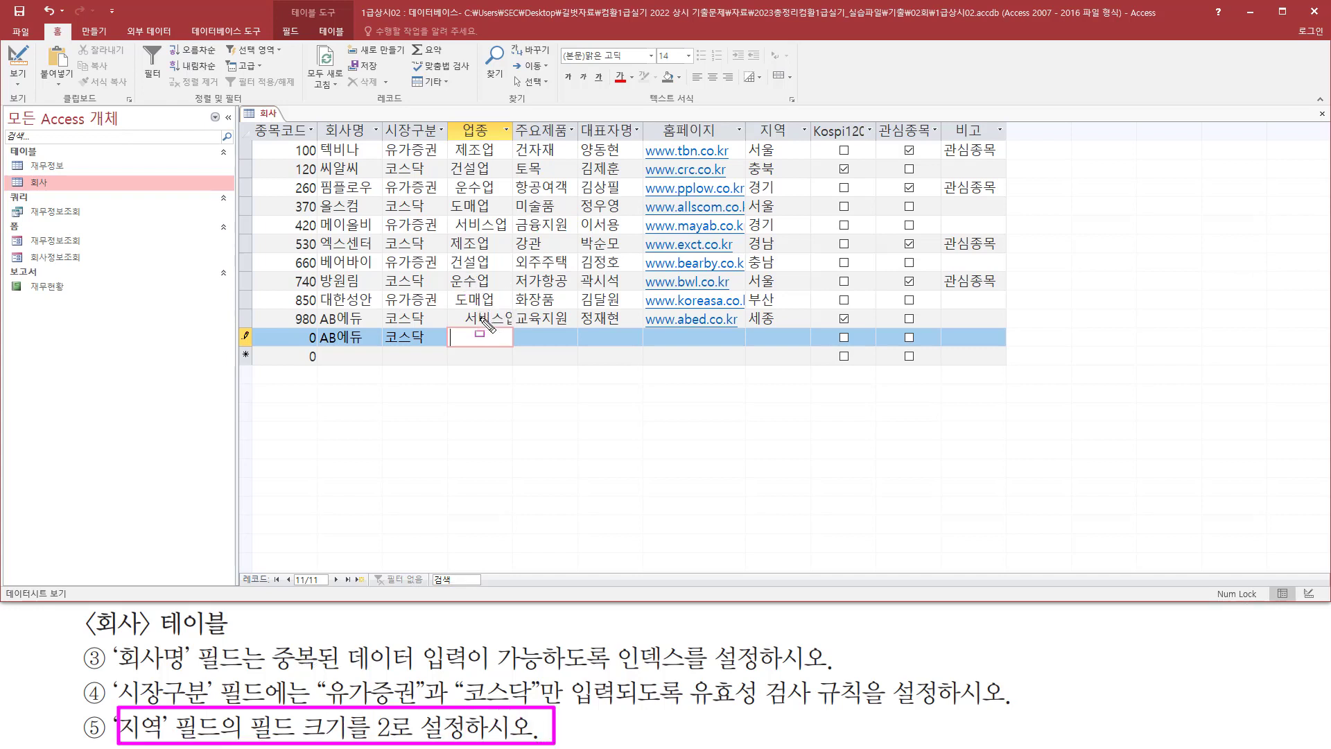
key(Escape)
click(434, 338)
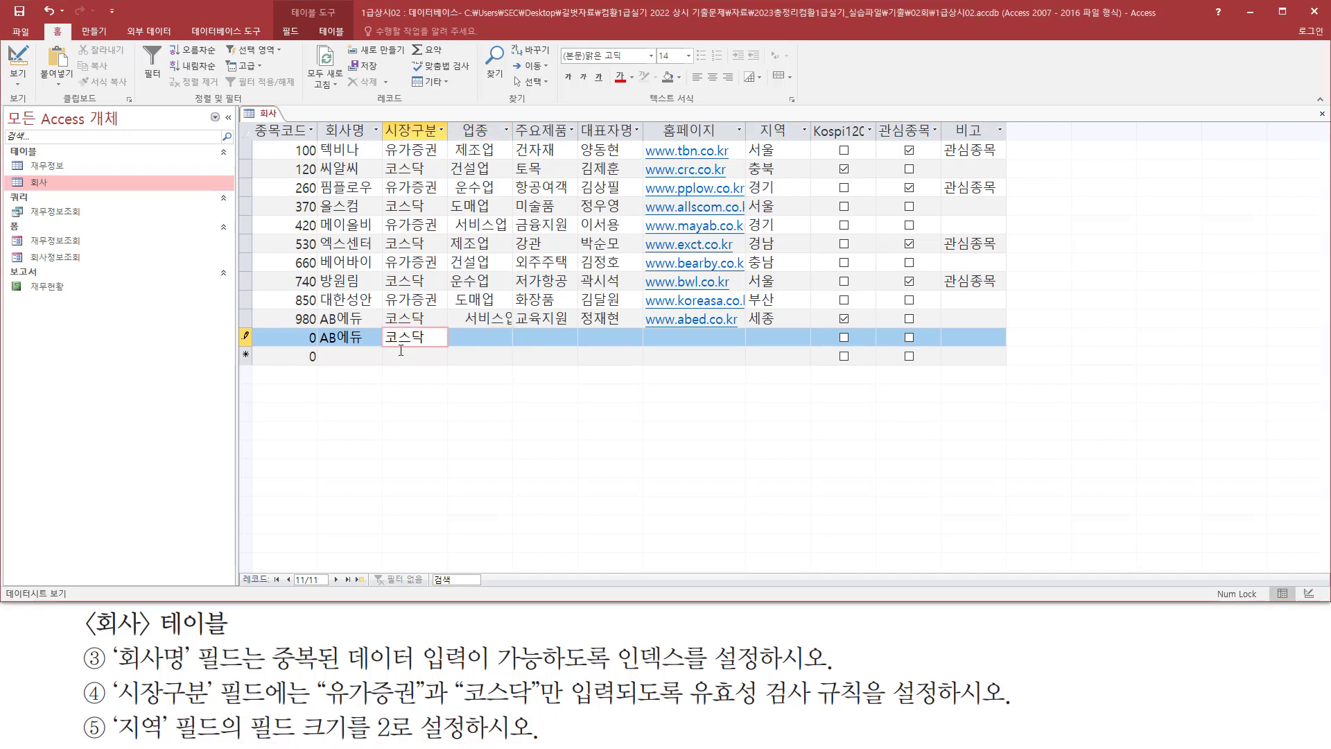
key(Escape)
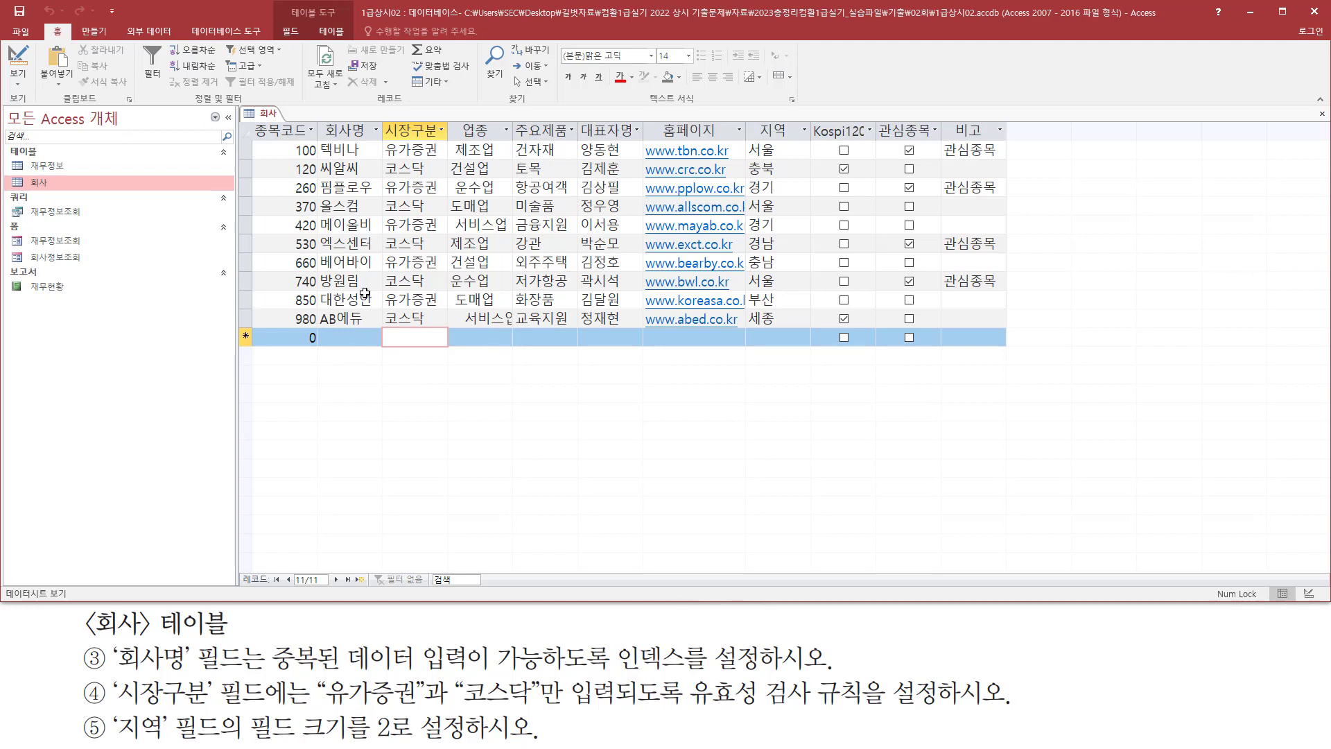
click(1322, 114)
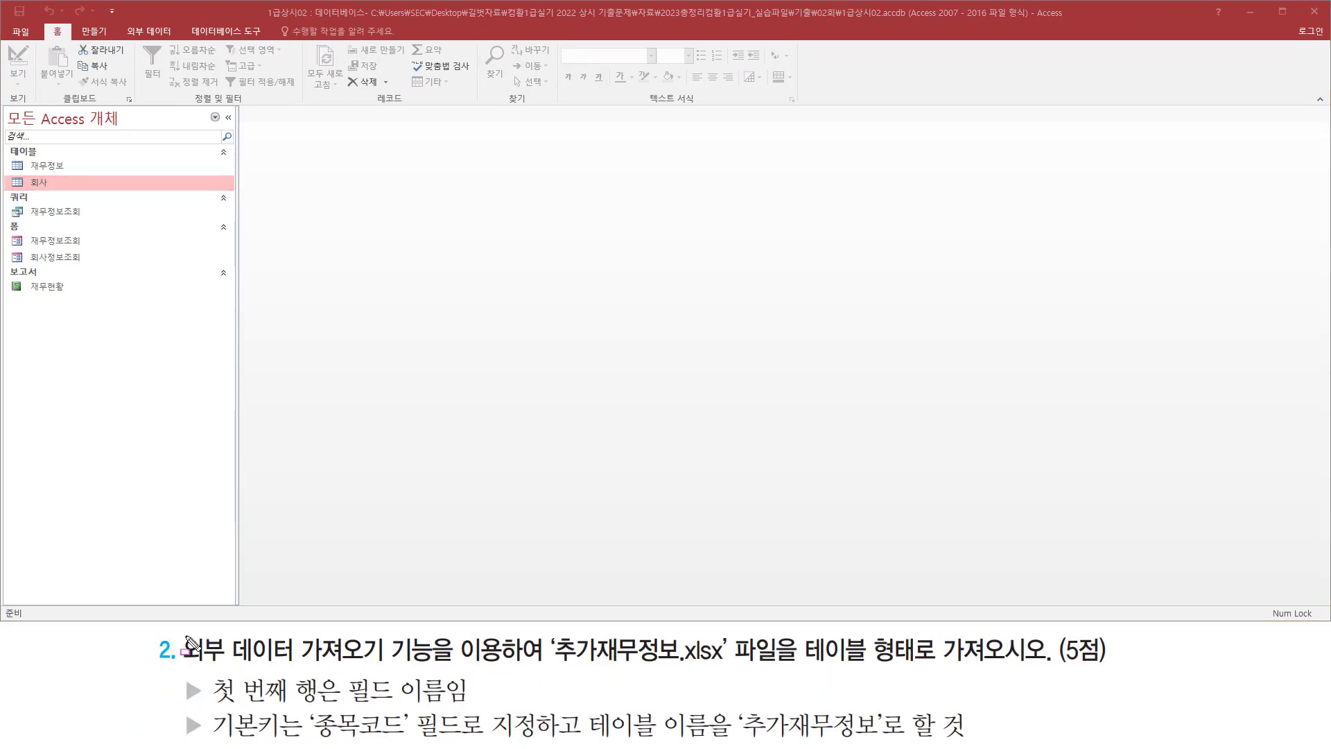
drag(178, 630, 442, 668)
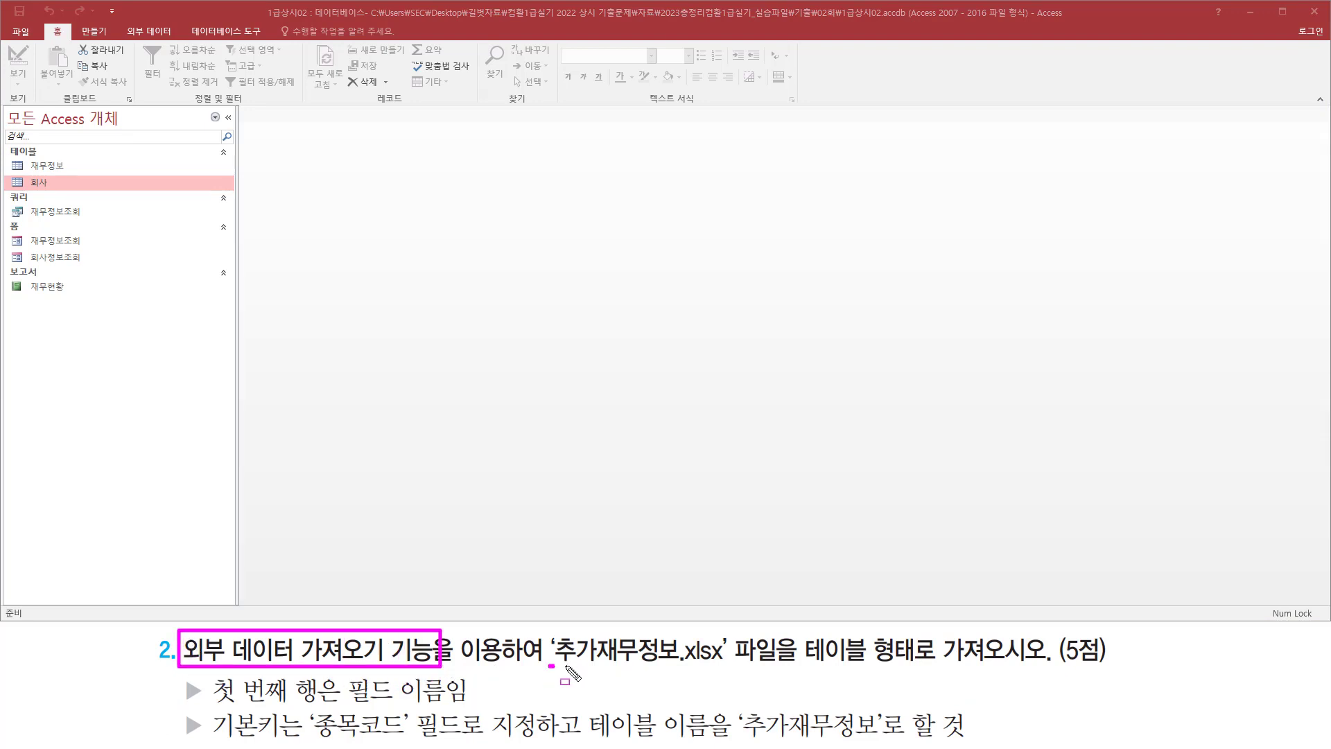
drag(548, 664, 725, 666)
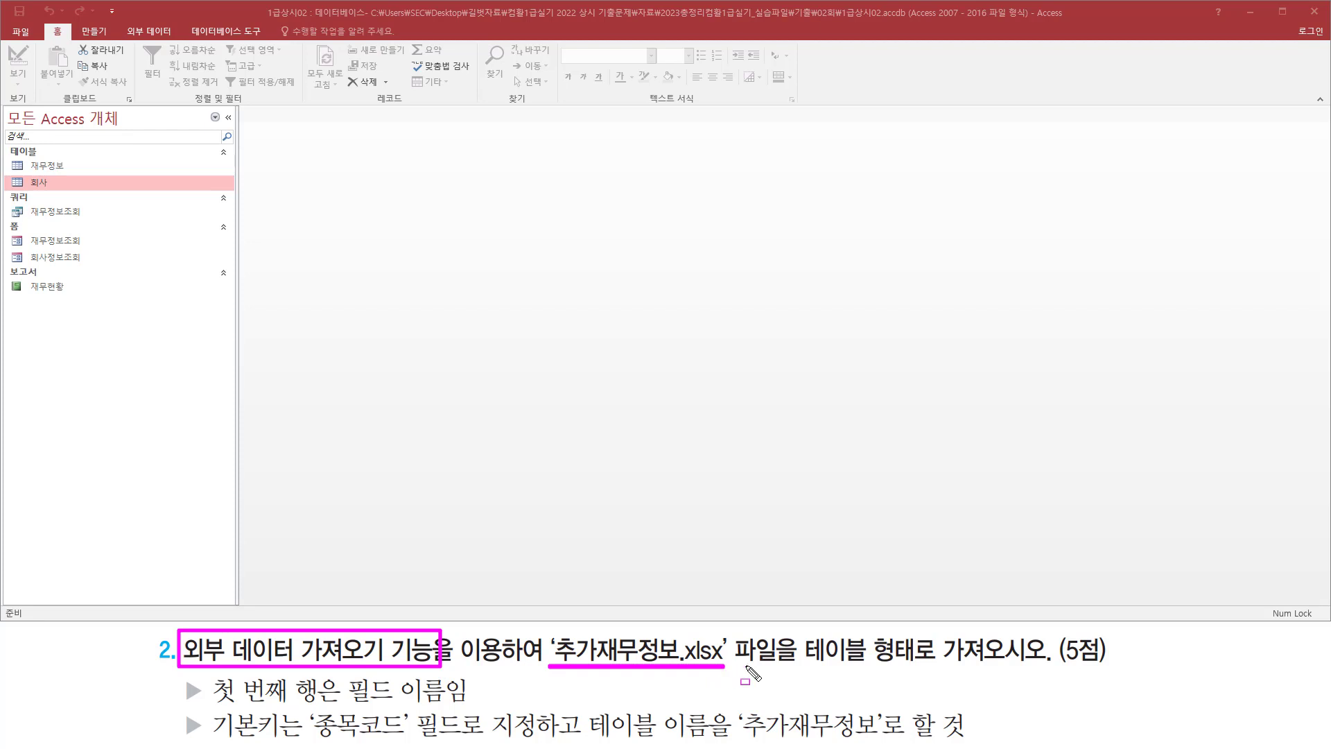
mouse_move(804, 671)
mouse_down()
mouse_move(805, 631)
mouse_move(911, 631)
mouse_move(912, 673)
mouse_move(1044, 667)
mouse_up()
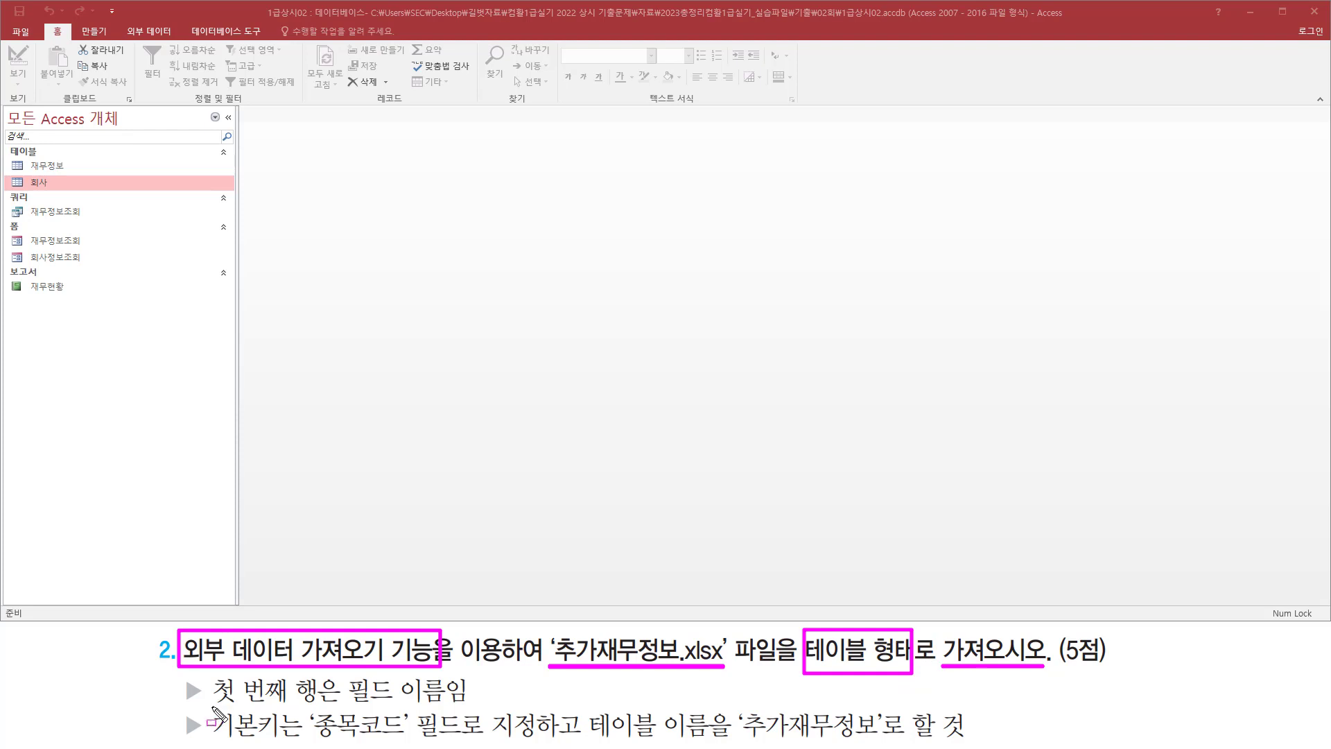
drag(212, 704, 458, 706)
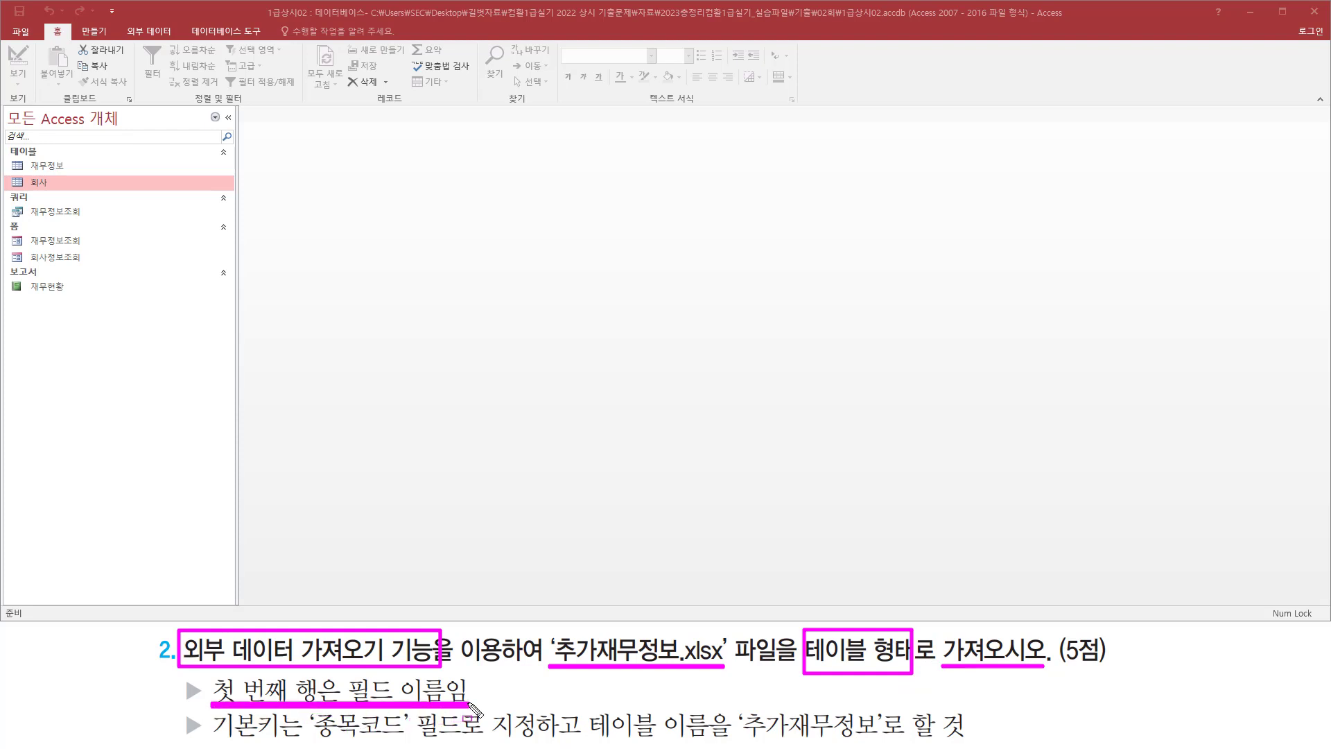
drag(220, 740, 980, 745)
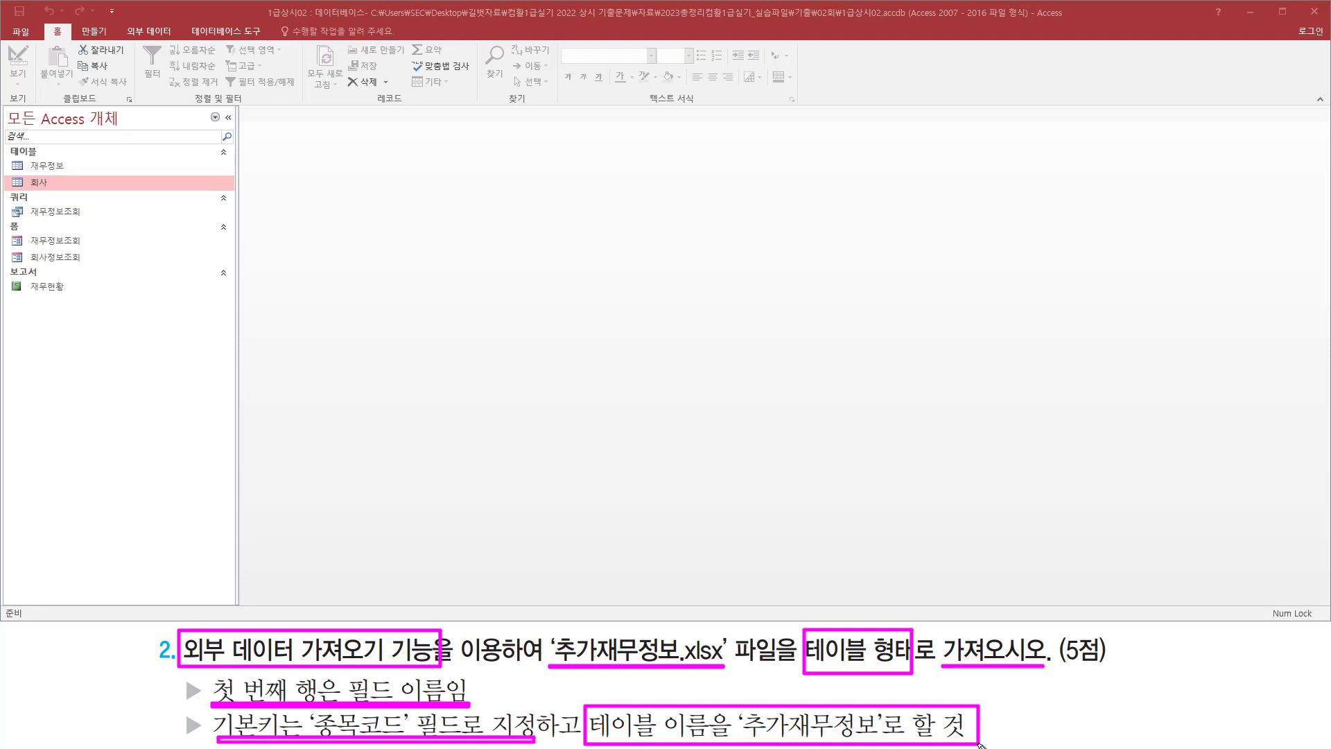
key(Escape)
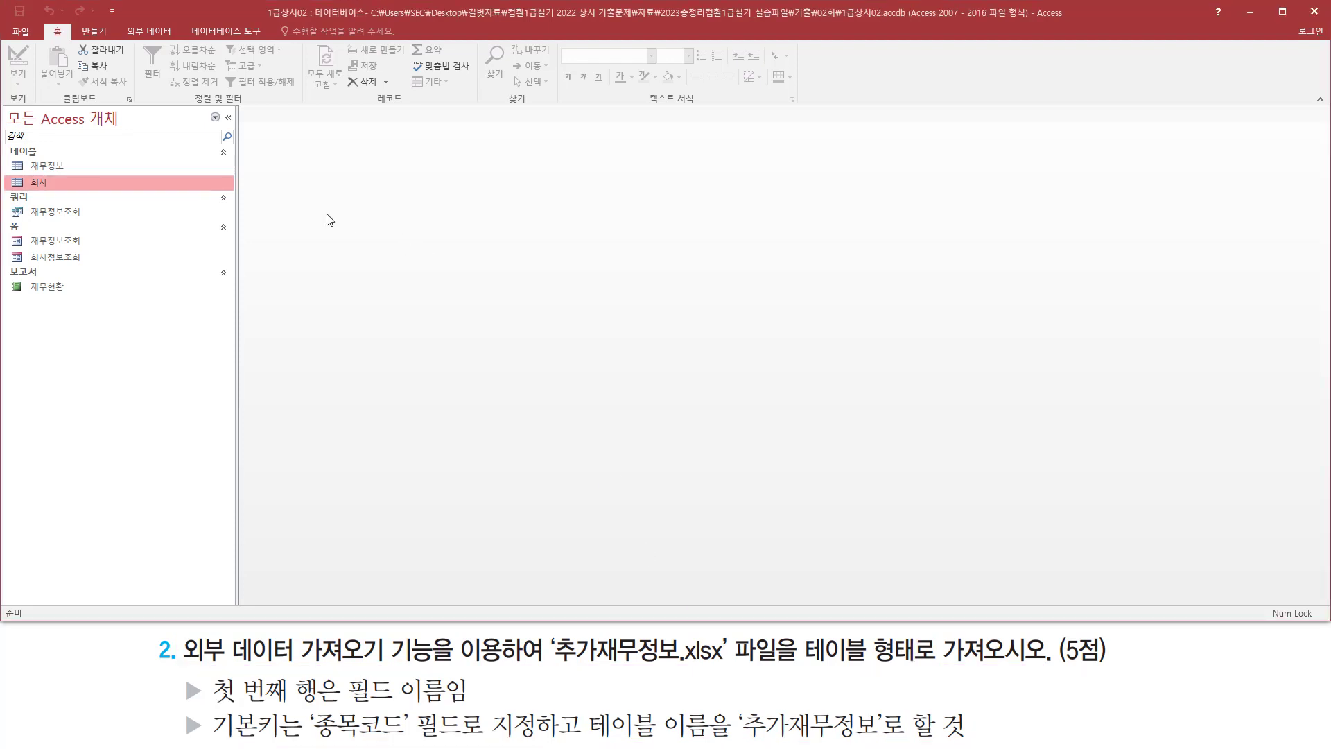
- Start an external data import from an Excel spreadsheet
click(143, 33)
mouse_move(121, 25)
mouse_down()
mouse_move(122, 38)
mouse_move(181, 43)
mouse_up()
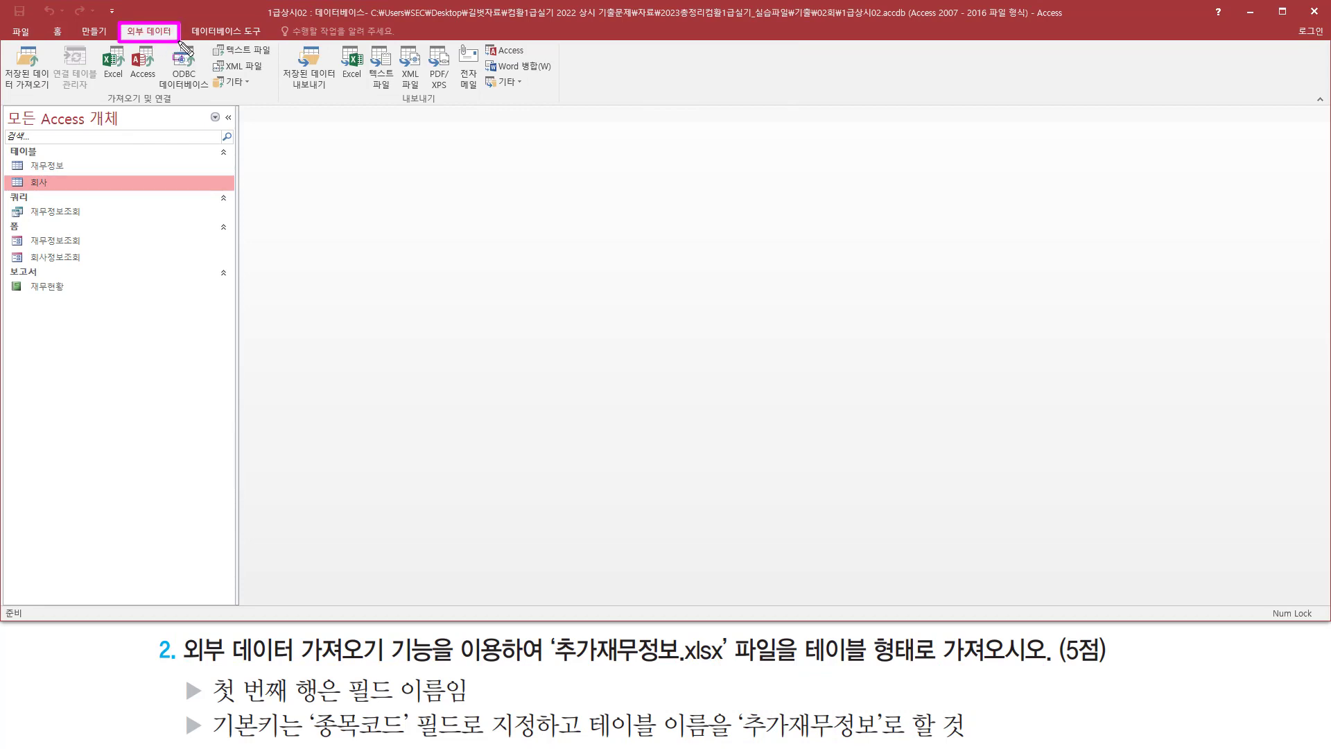
drag(101, 43, 125, 80)
click(113, 64)
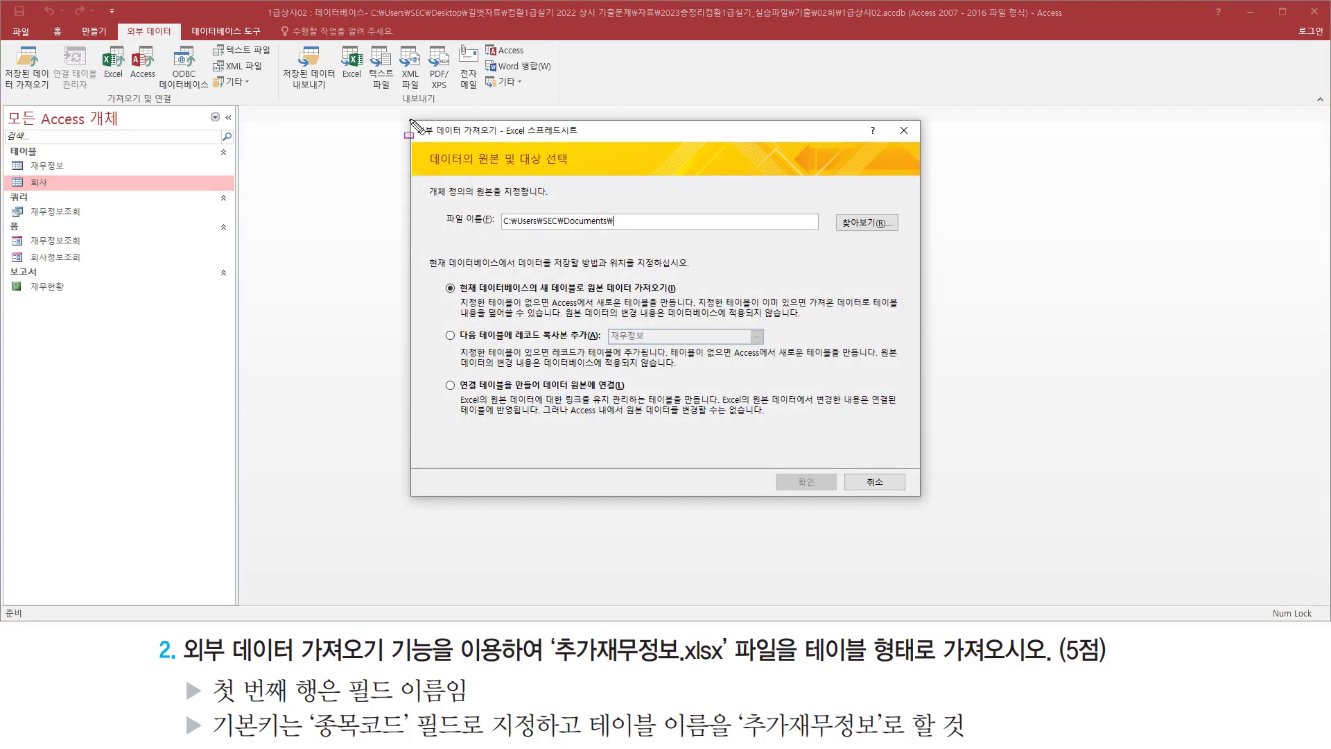
drag(409, 120, 921, 495)
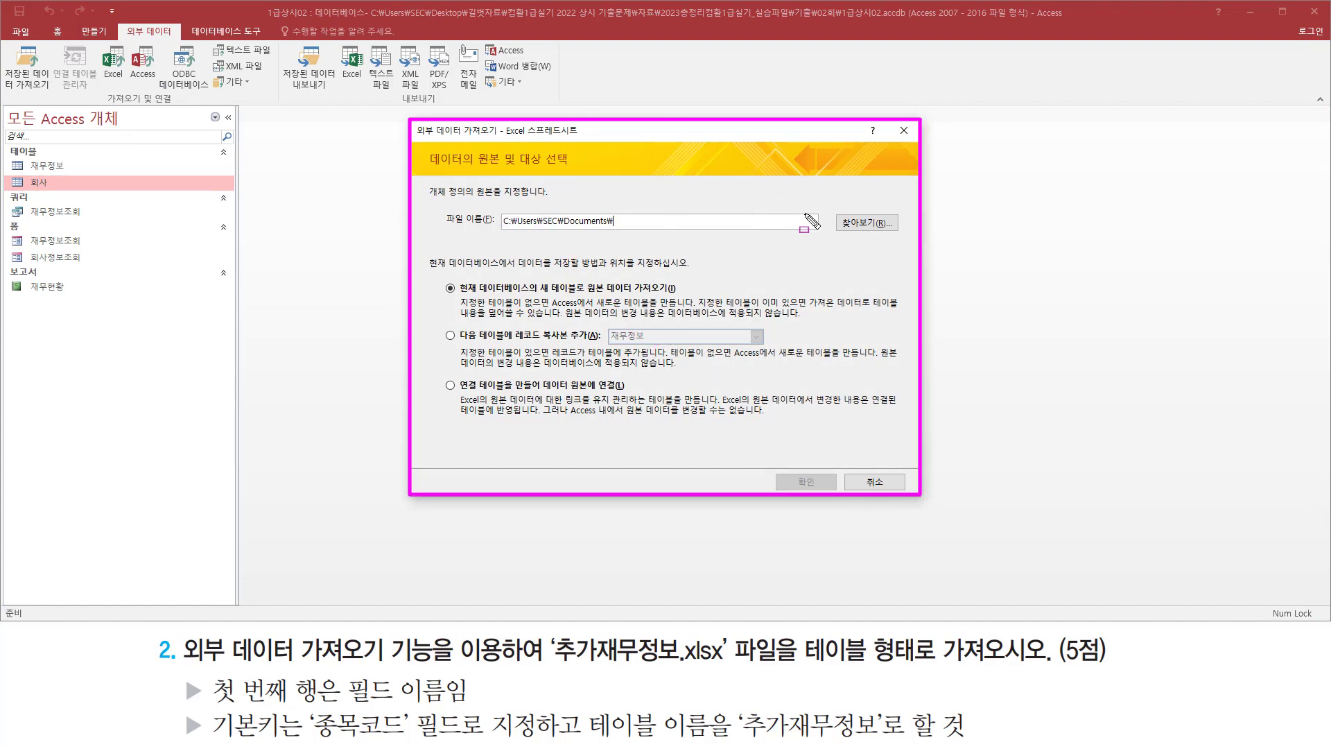
drag(839, 208, 899, 233)
key(Escape)
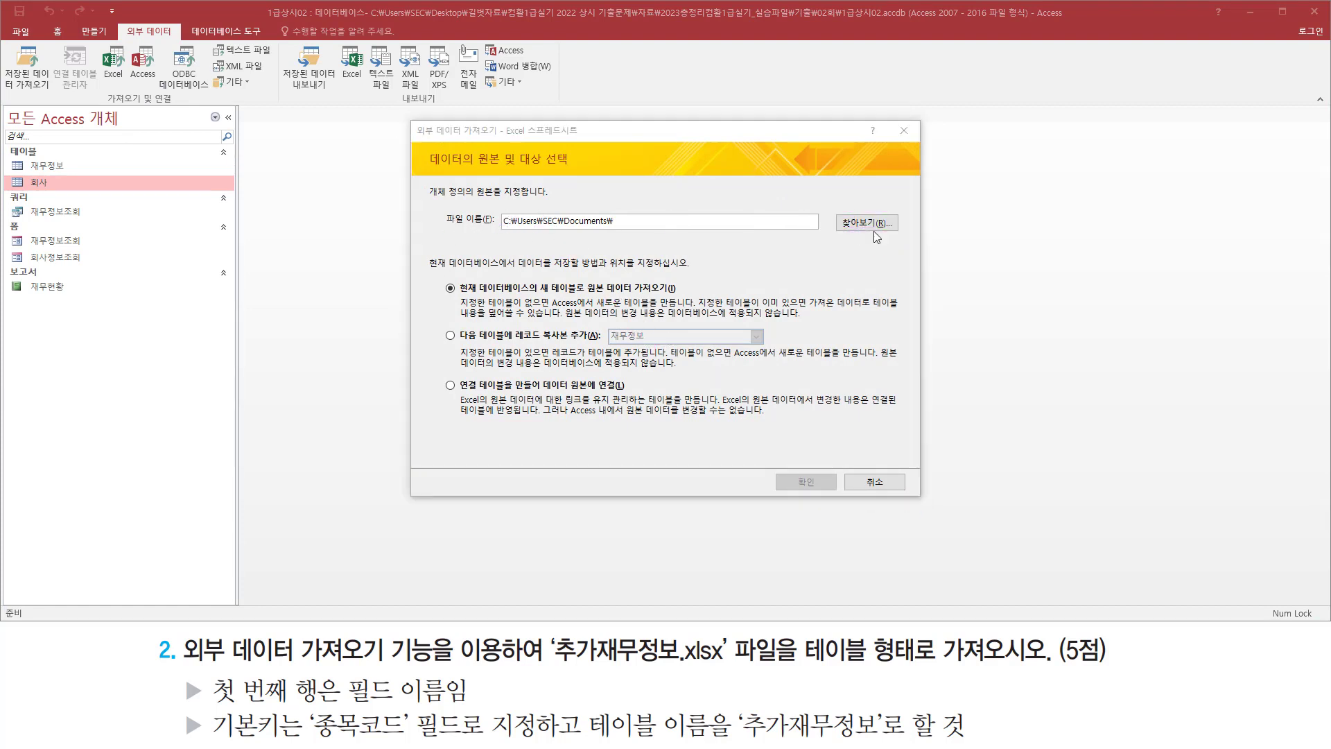
- Browse for the import's source file and open the folder C:\길벗컴활1급총정리\기출\02회
click(863, 227)
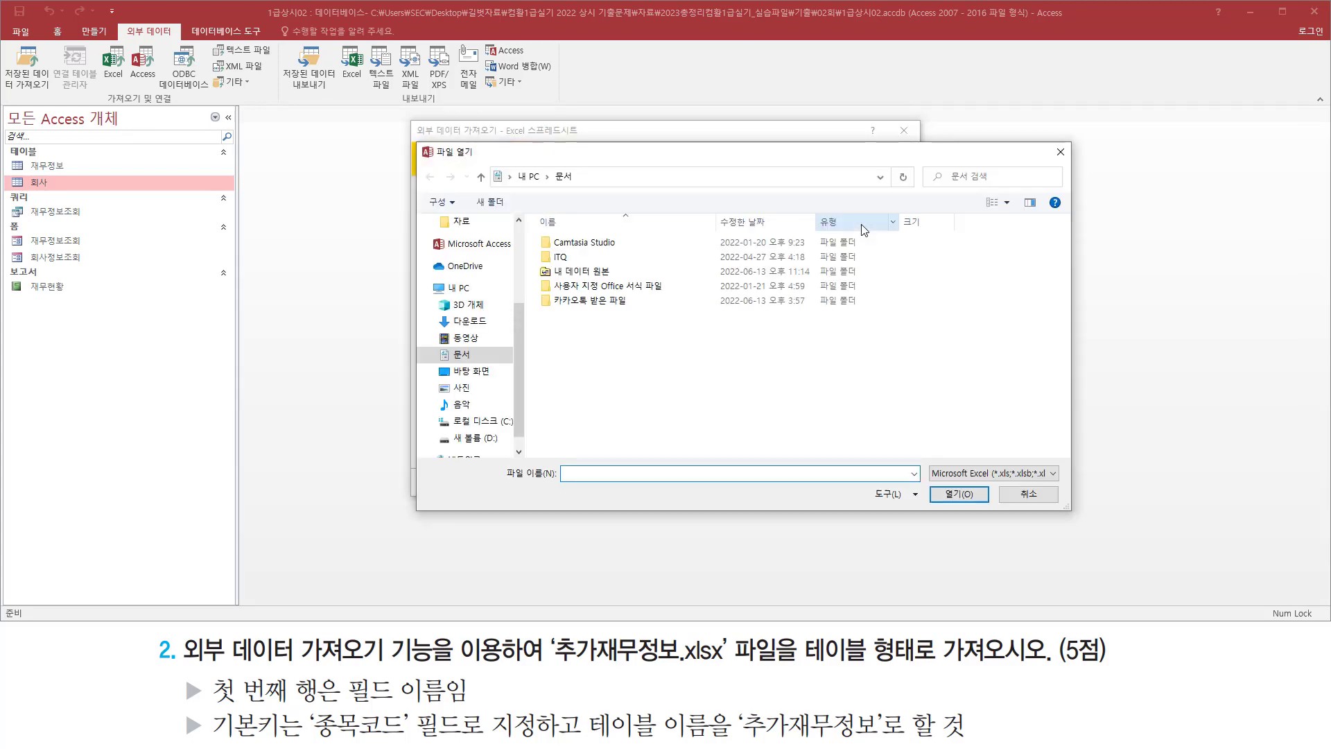
click(495, 422)
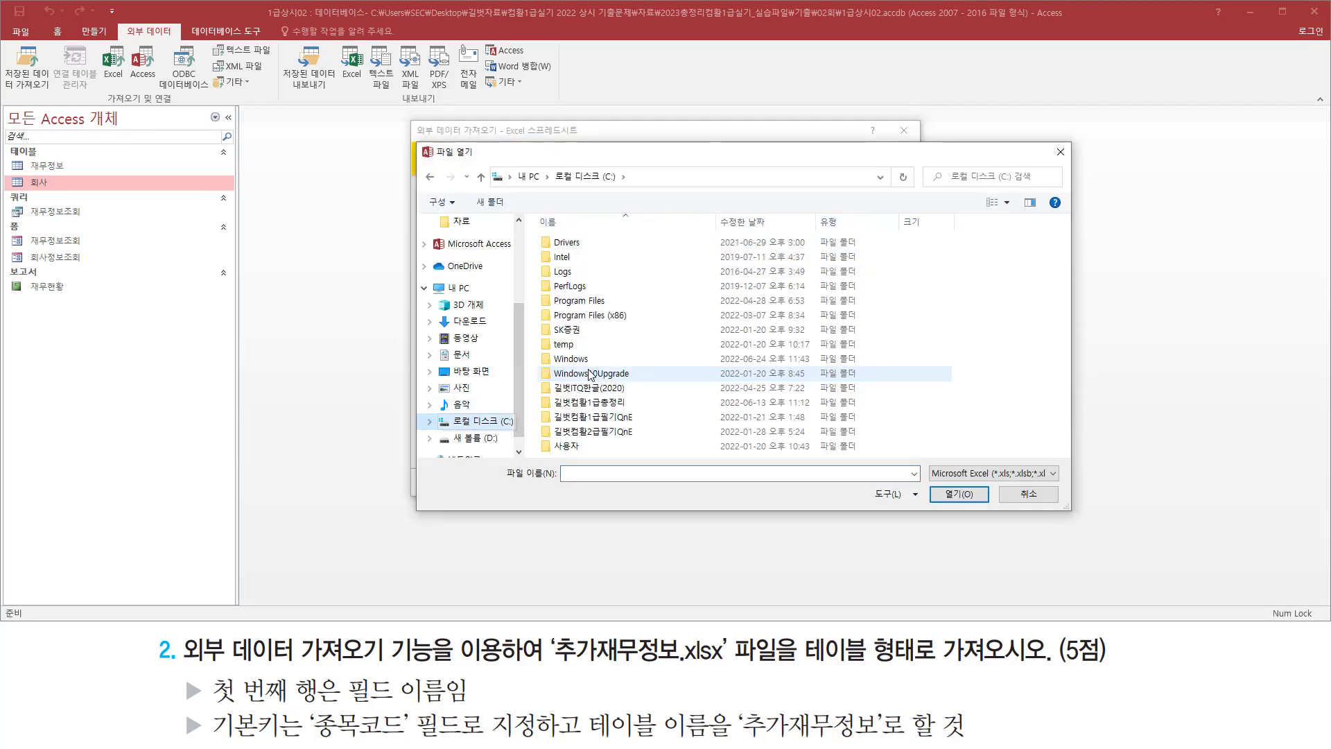
click(601, 404)
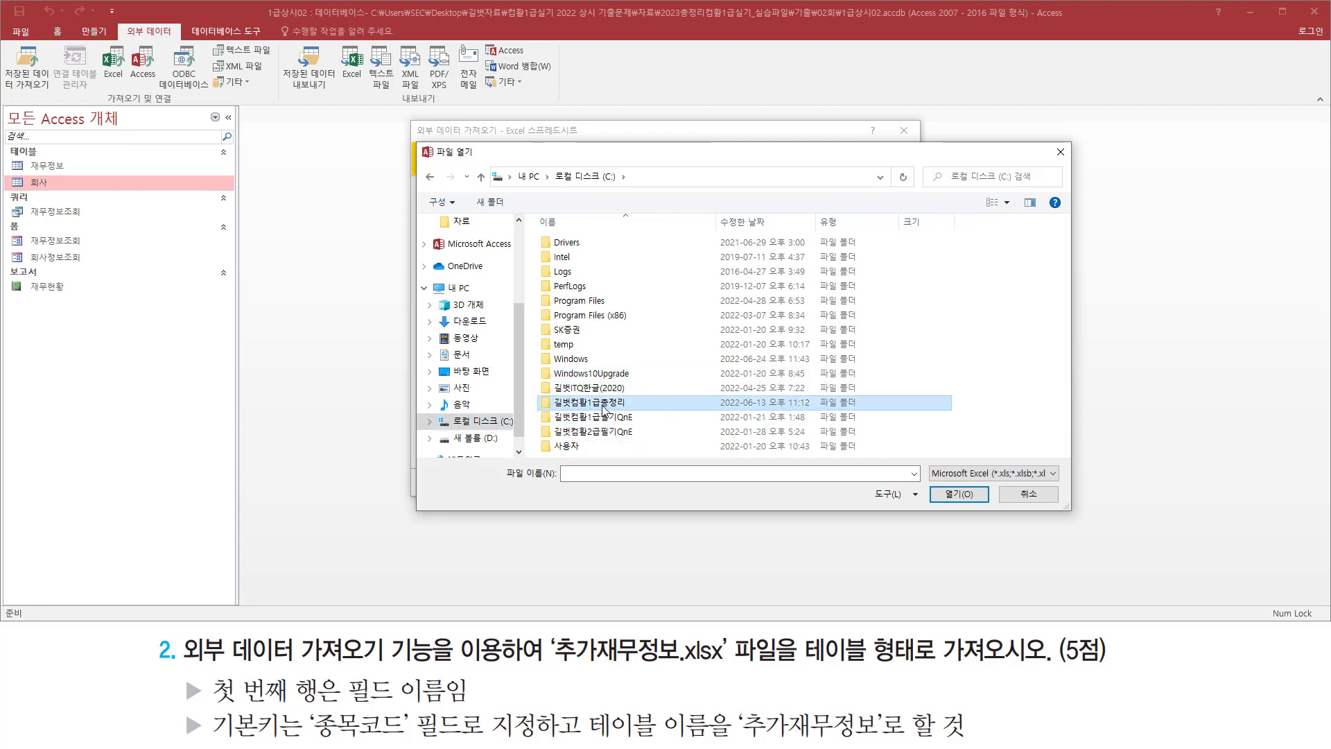
double_click(634, 407)
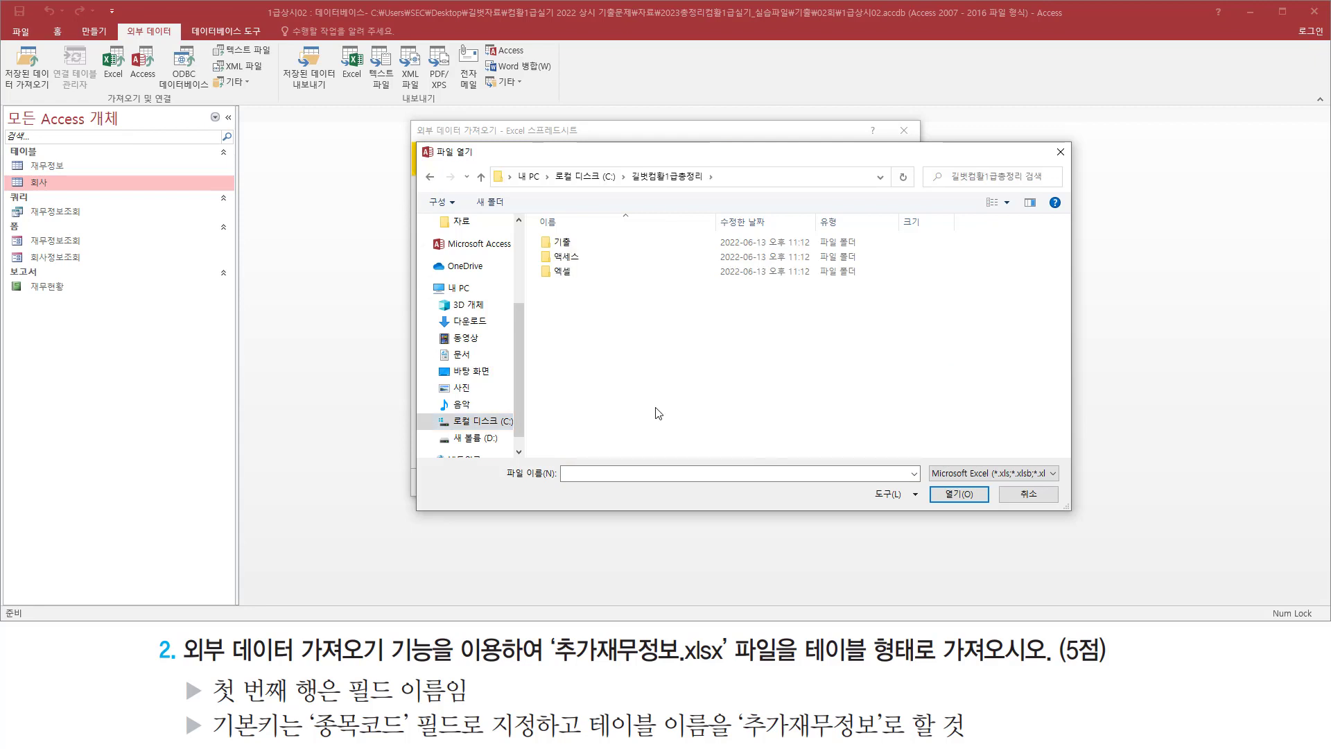
click(572, 246)
double_click(572, 247)
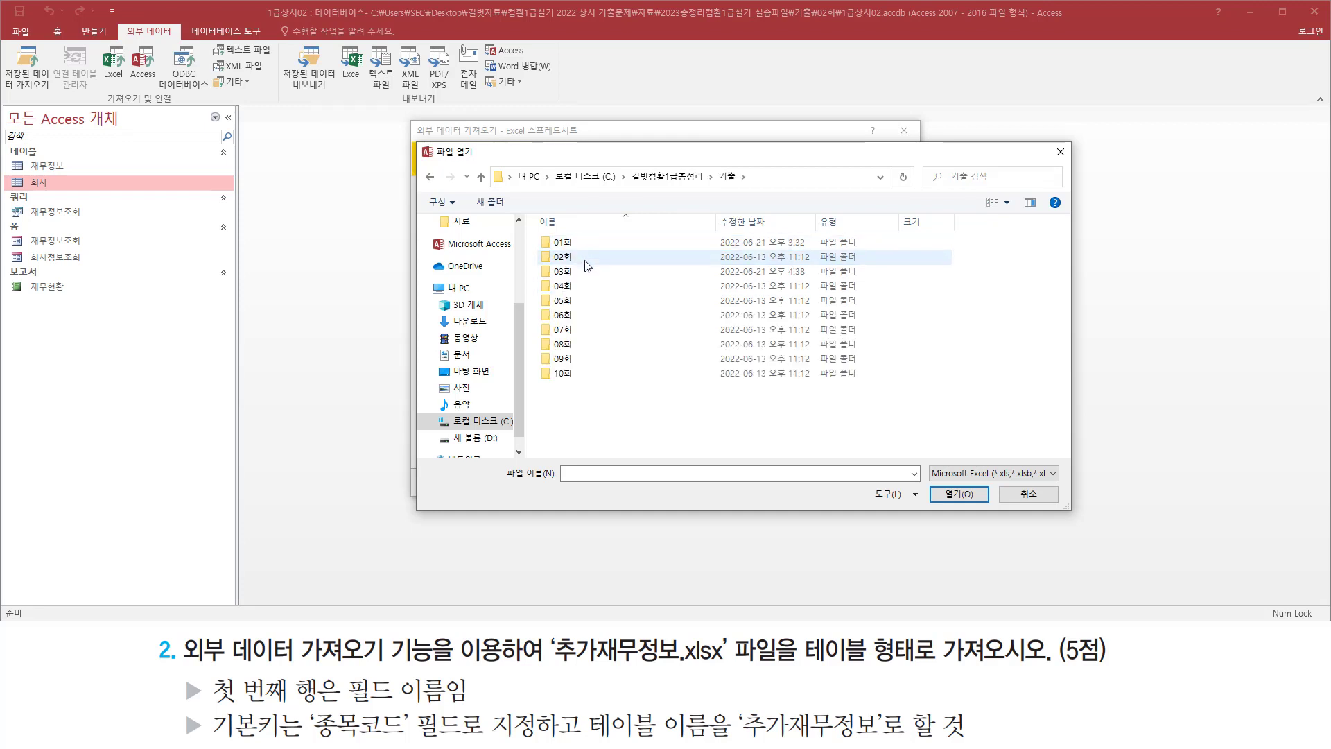
mouse_move(588, 267)
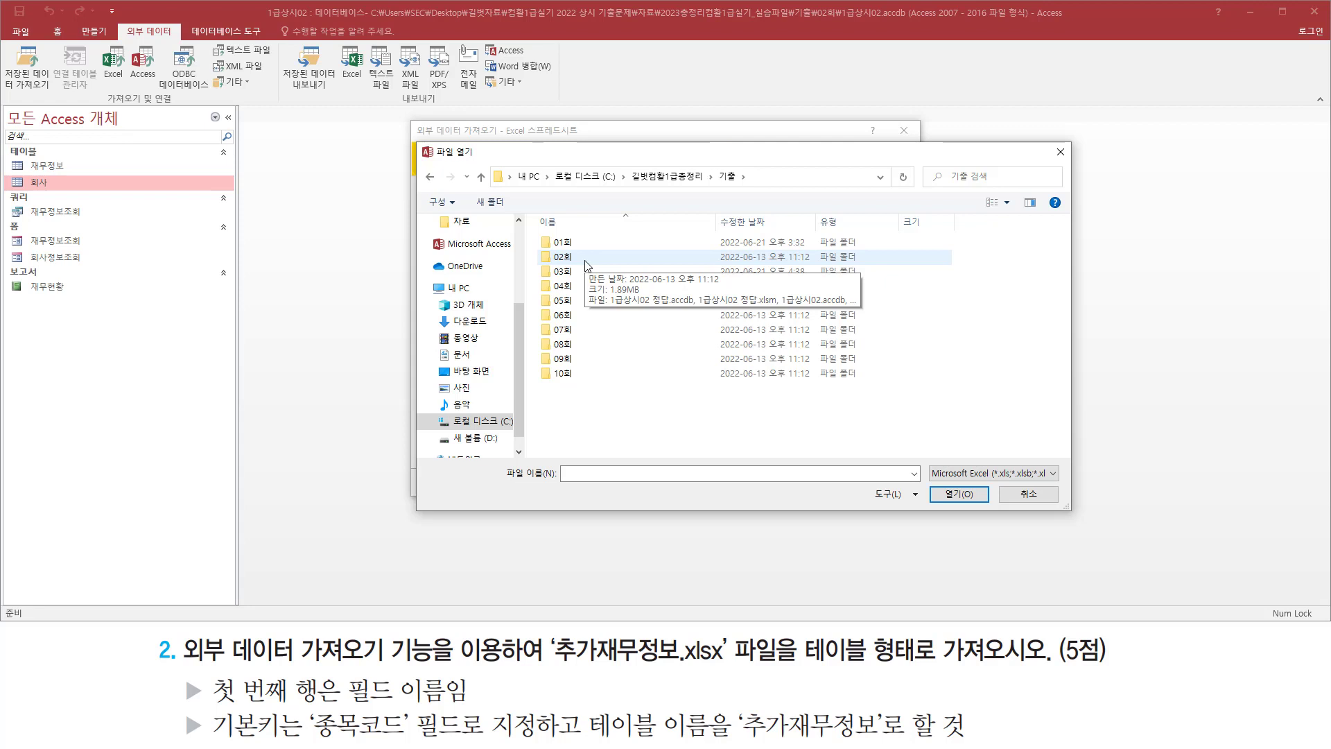
double_click(587, 262)
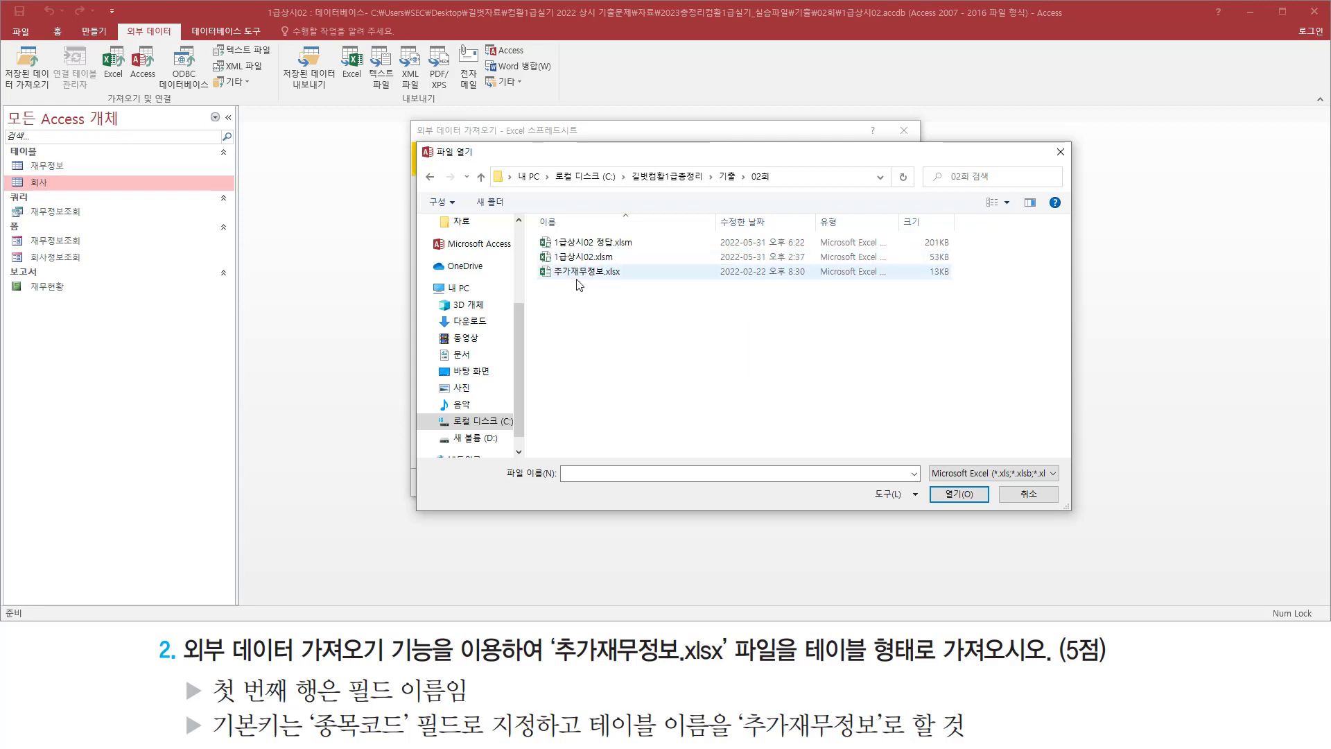
- Choose 추가재무정보.xlsx as the source file of the Excel import
key(ctrl+2)
drag(546, 263, 639, 289)
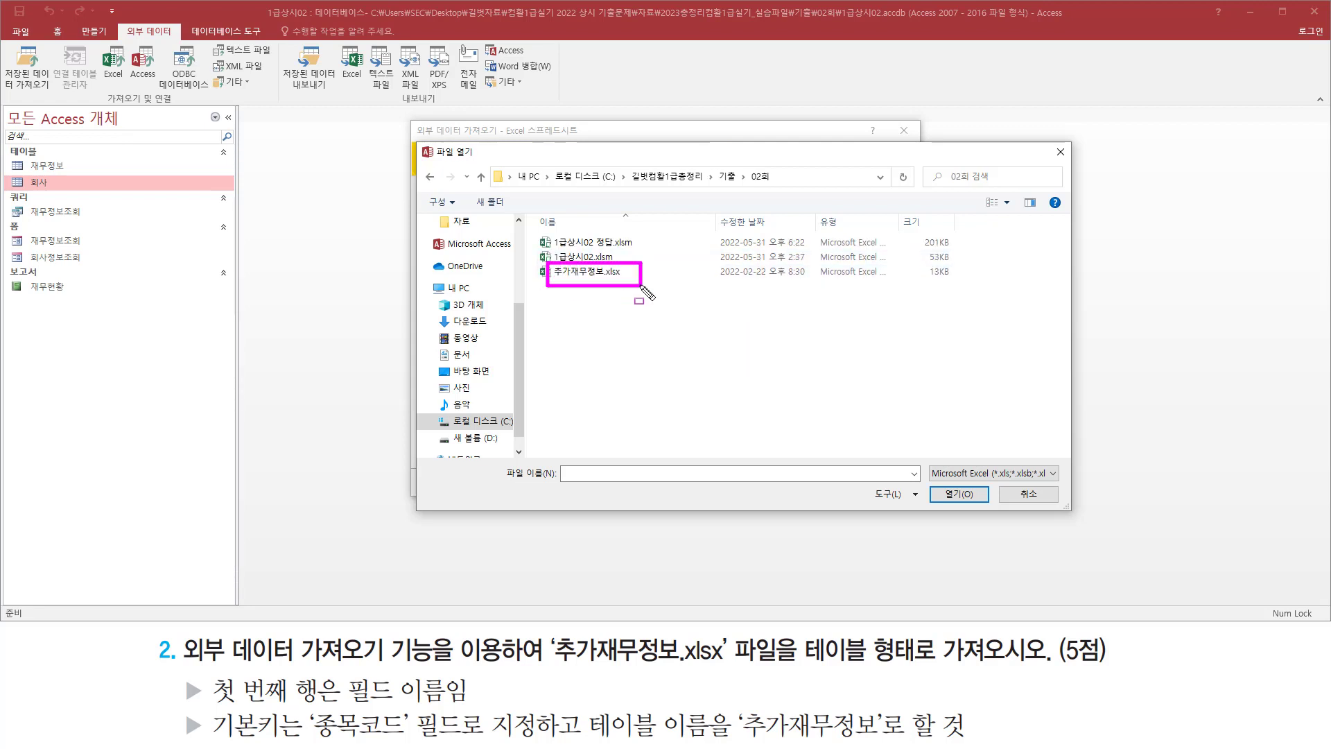
key(Escape)
click(596, 273)
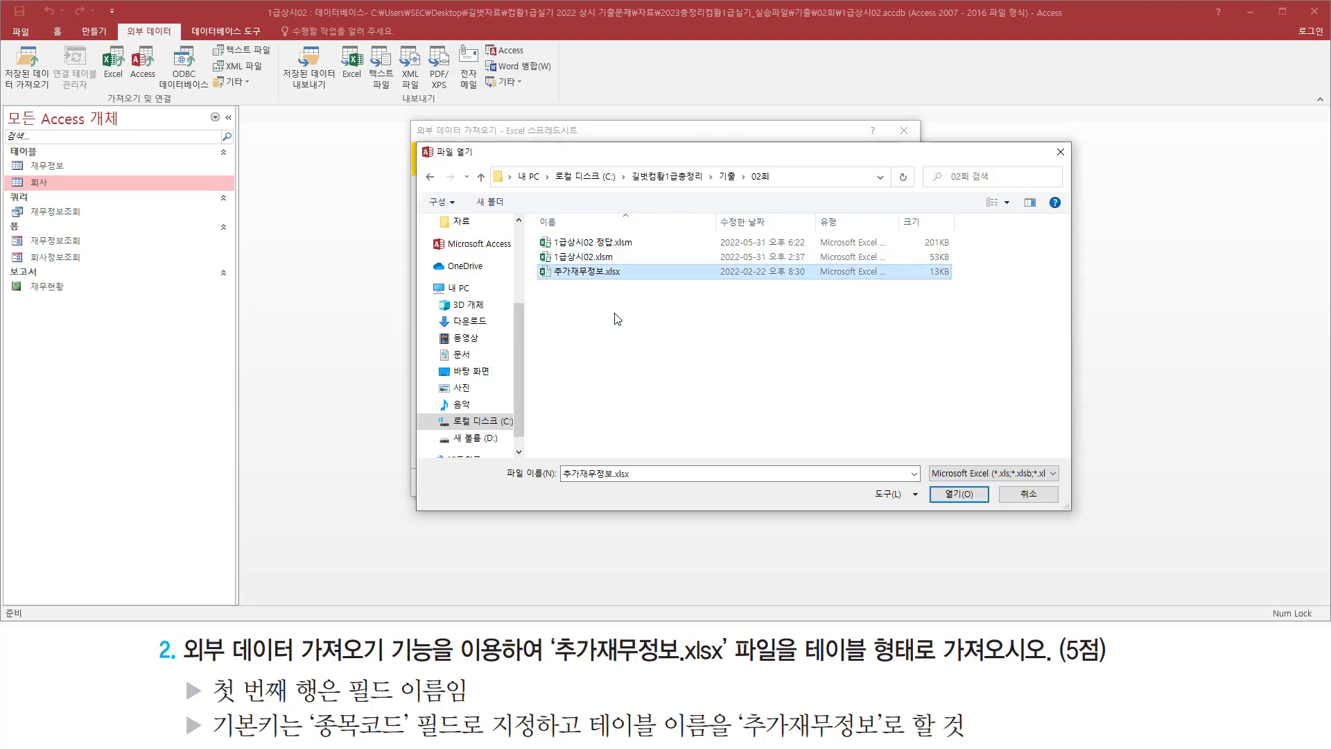
click(969, 495)
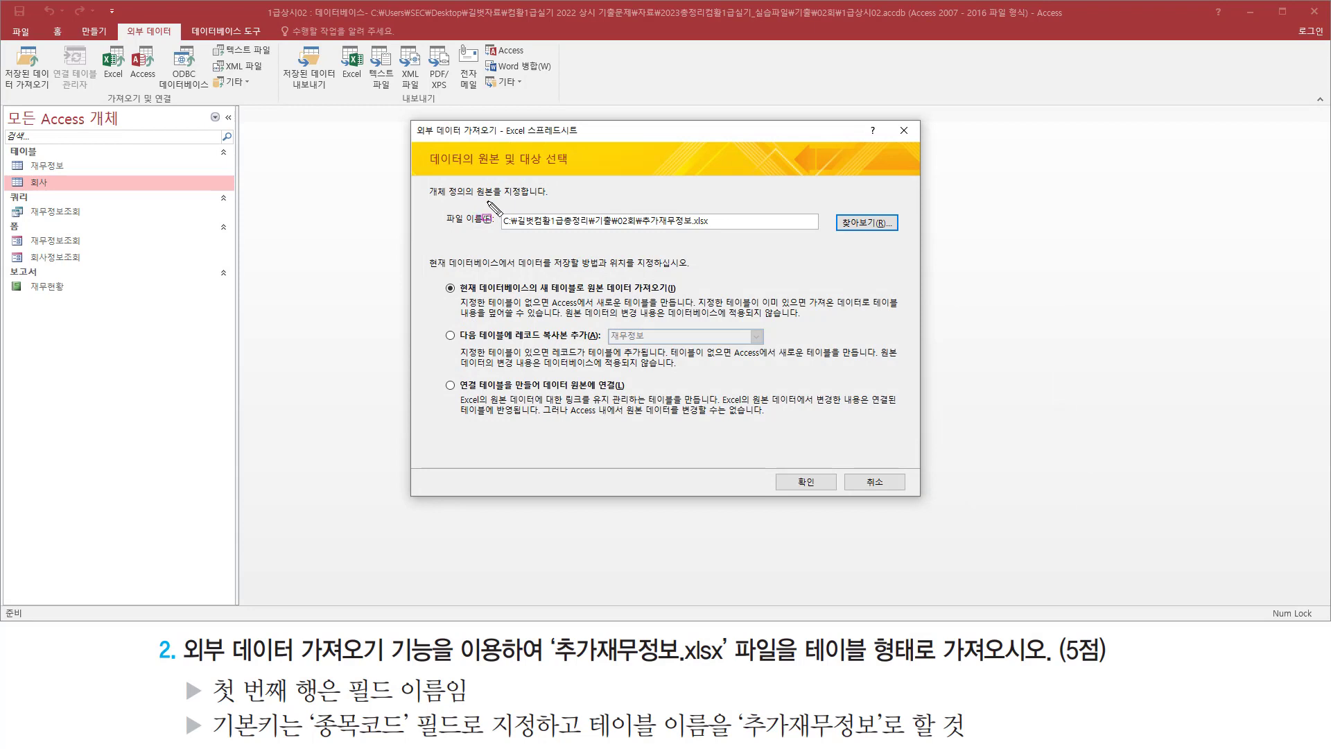
drag(486, 202, 724, 237)
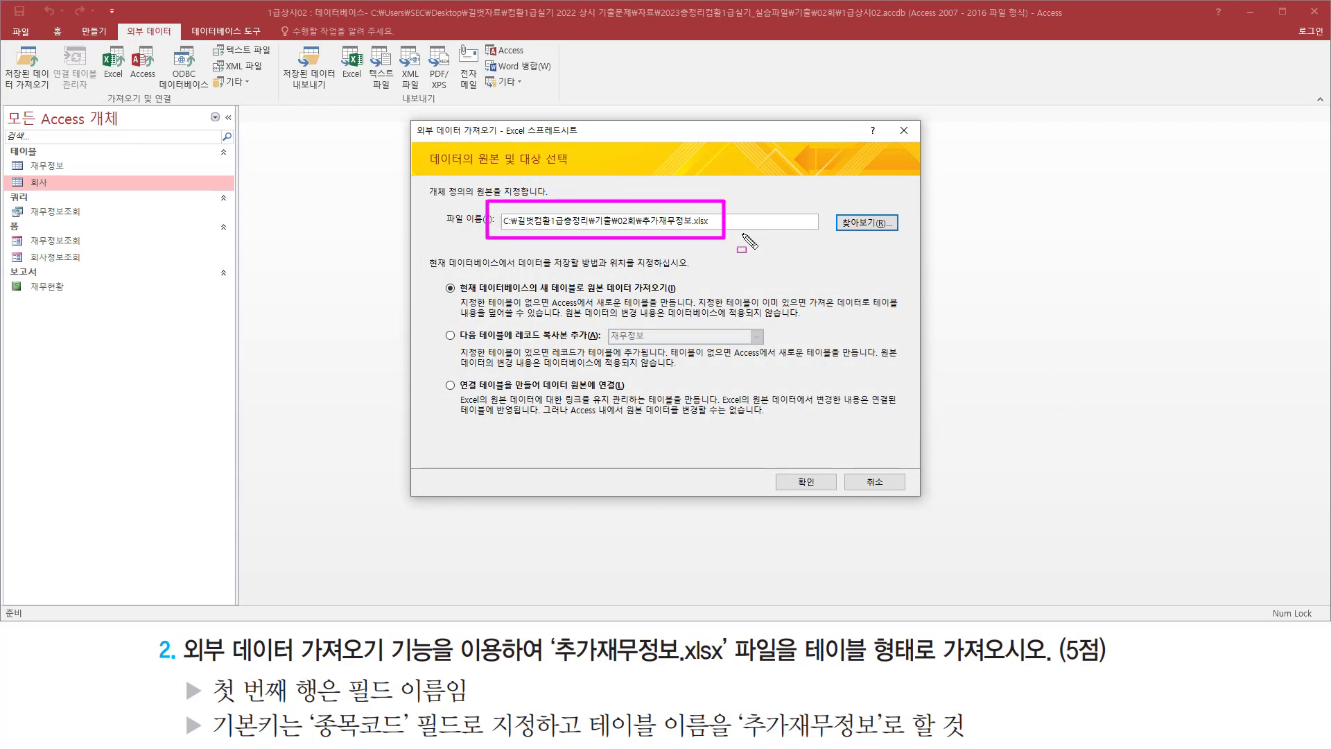
key(Escape)
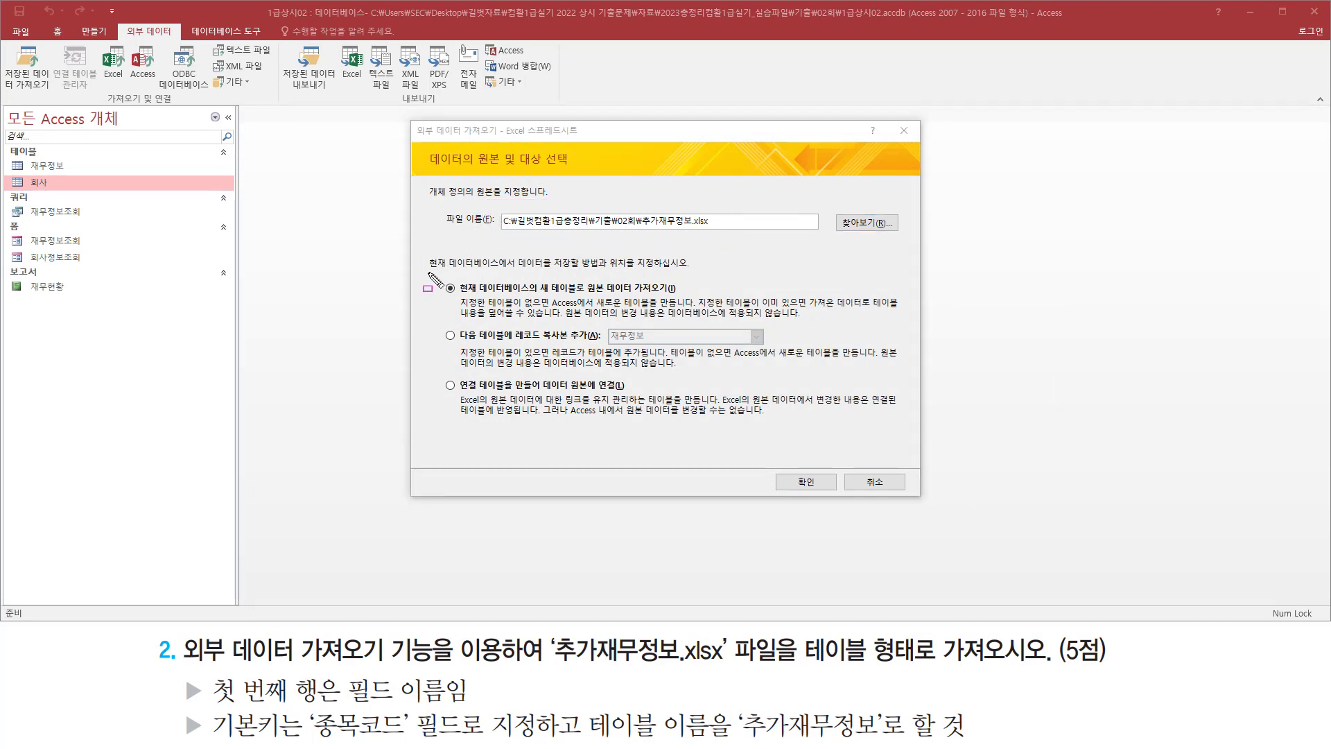
- Import the spreadsheet's source data into a new table in the current database
drag(428, 274, 707, 277)
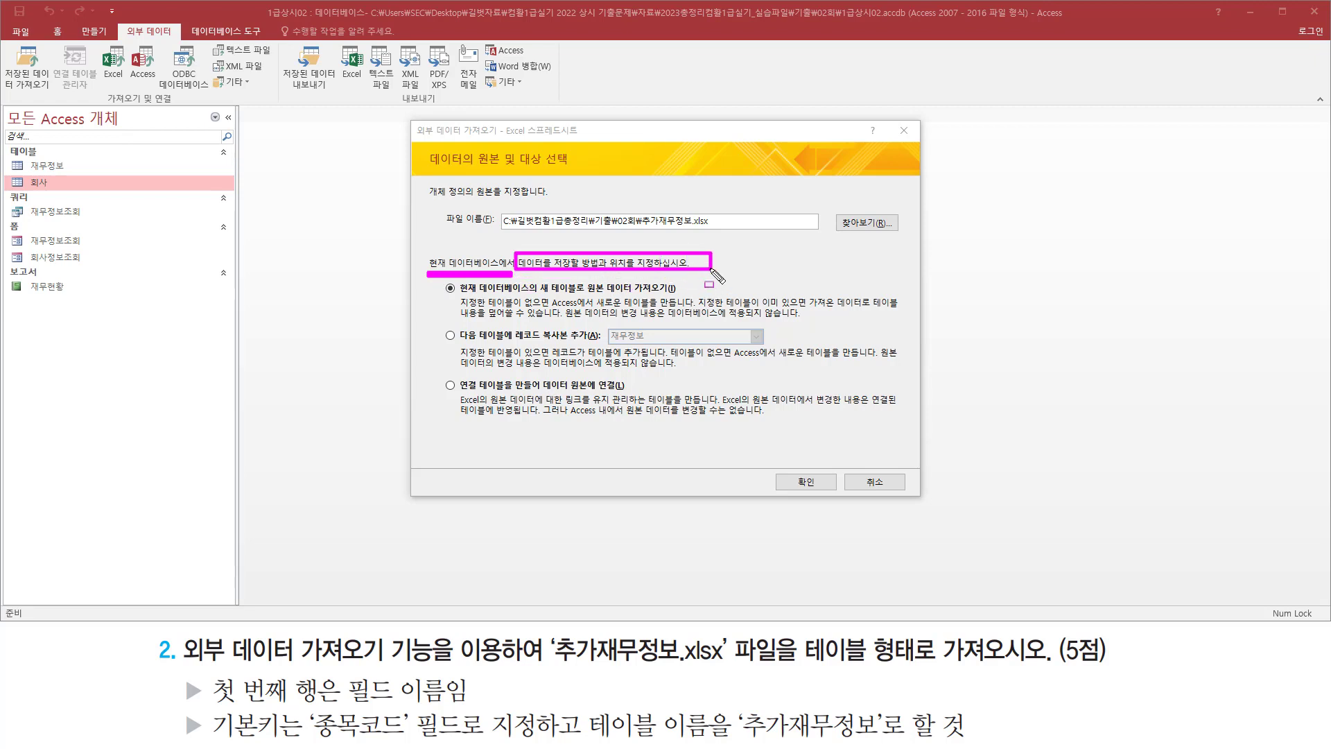
key(Escape)
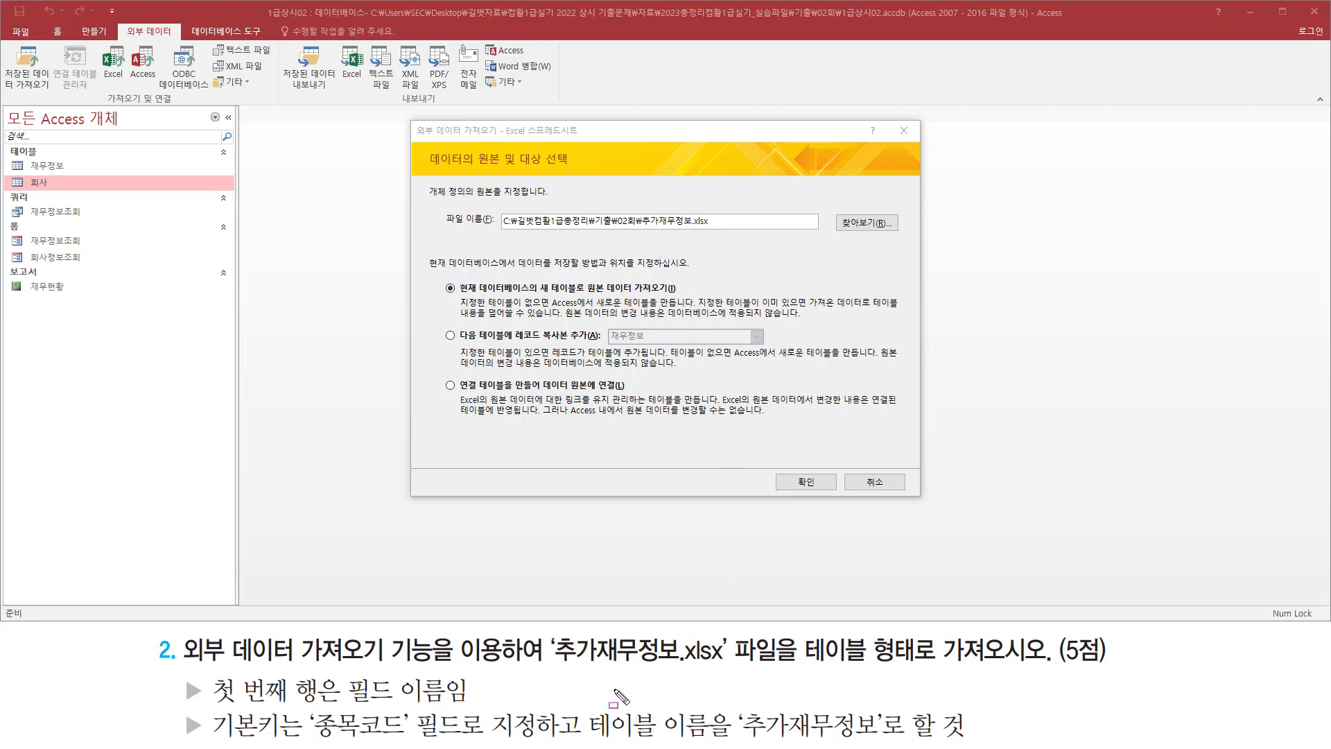
drag(552, 667, 1041, 670)
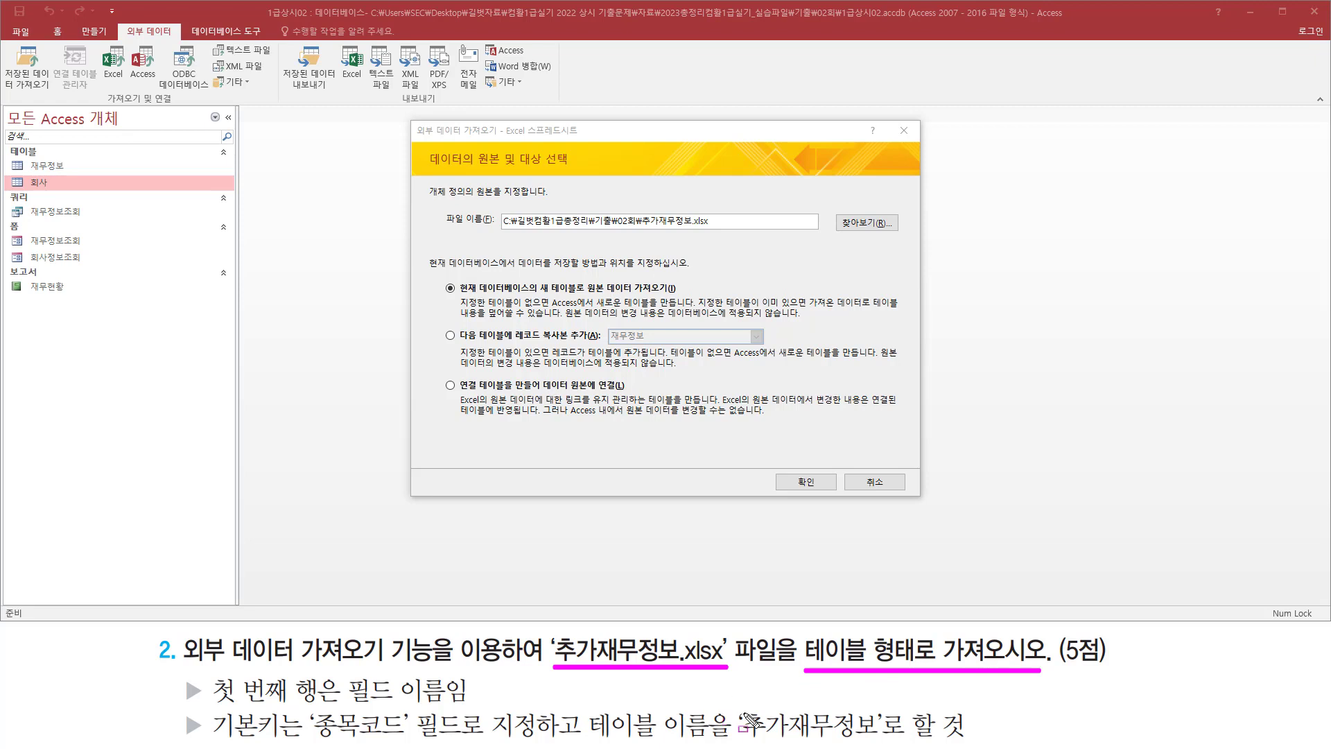
drag(737, 705, 884, 744)
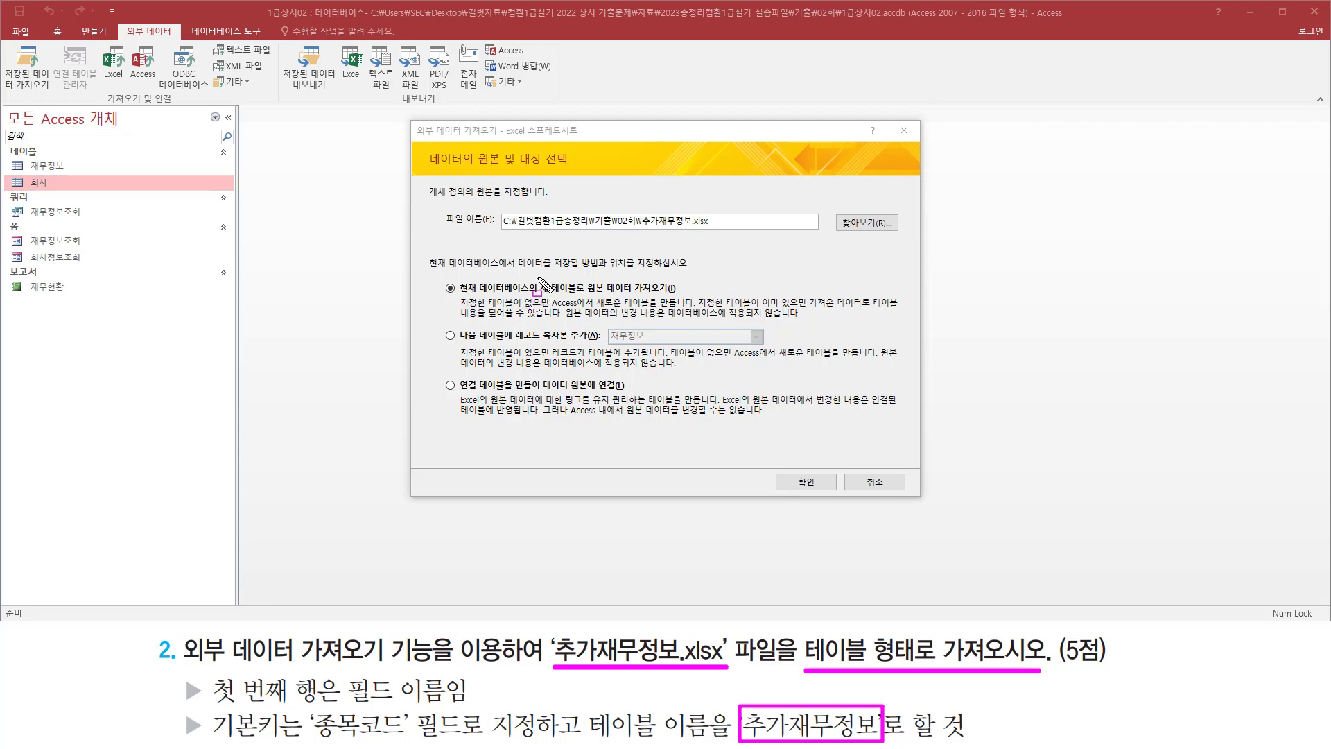
mouse_move(537, 278)
mouse_down()
mouse_move(587, 299)
mouse_move(679, 300)
mouse_up()
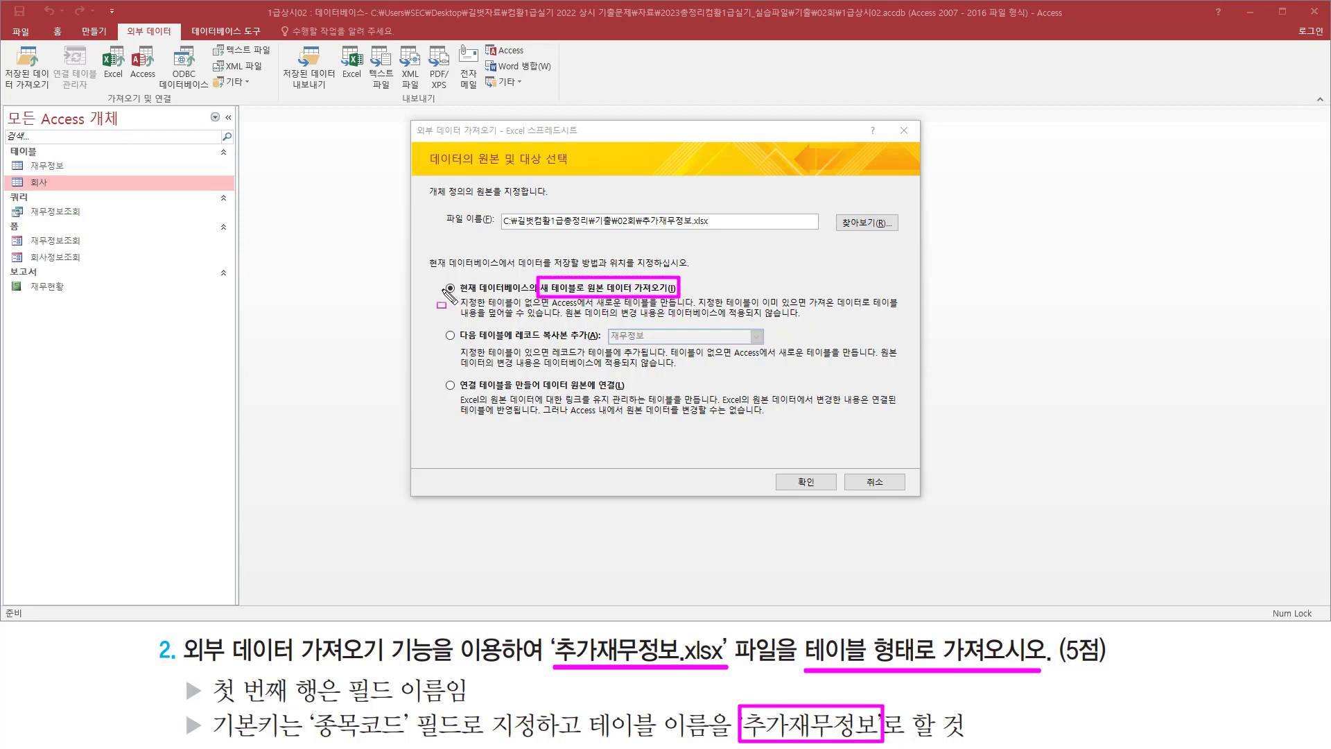
click(805, 481)
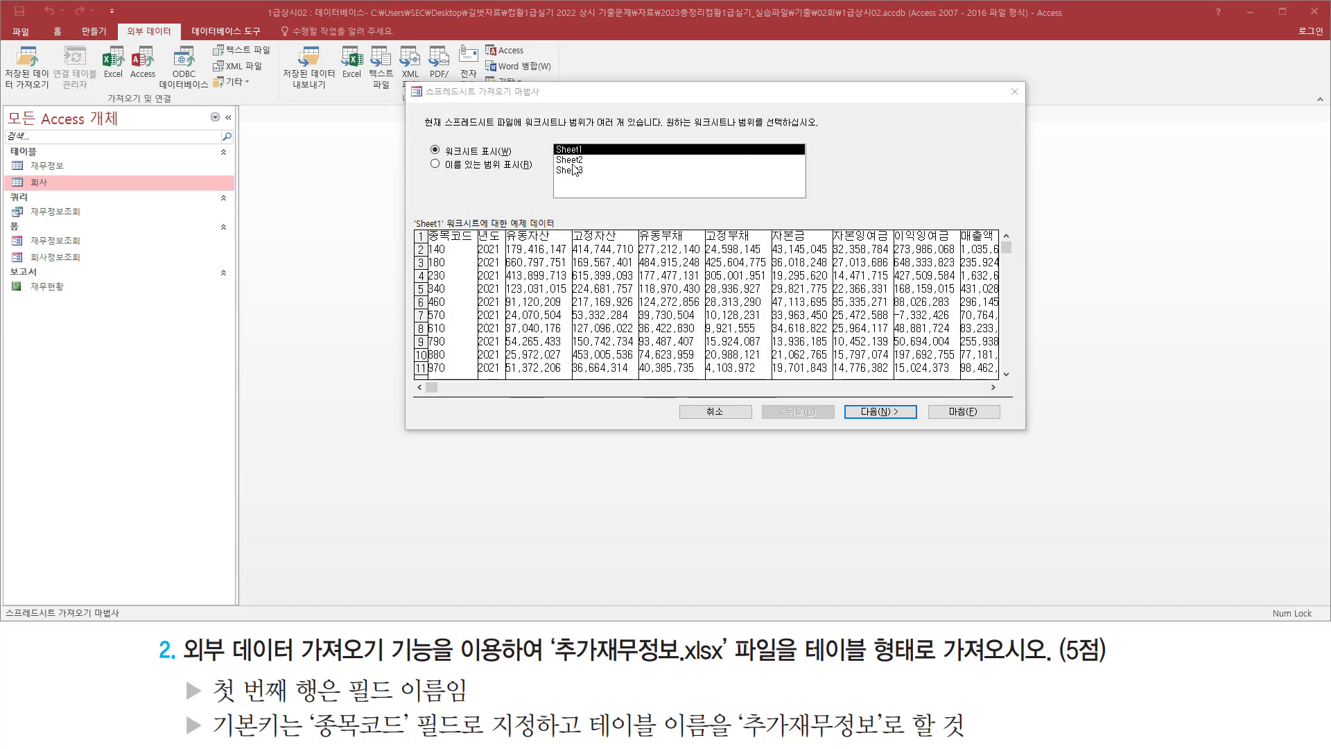
- Look through the listed worksheets and choose Sheet1 as the data to import
drag(547, 138, 602, 190)
key(Escape)
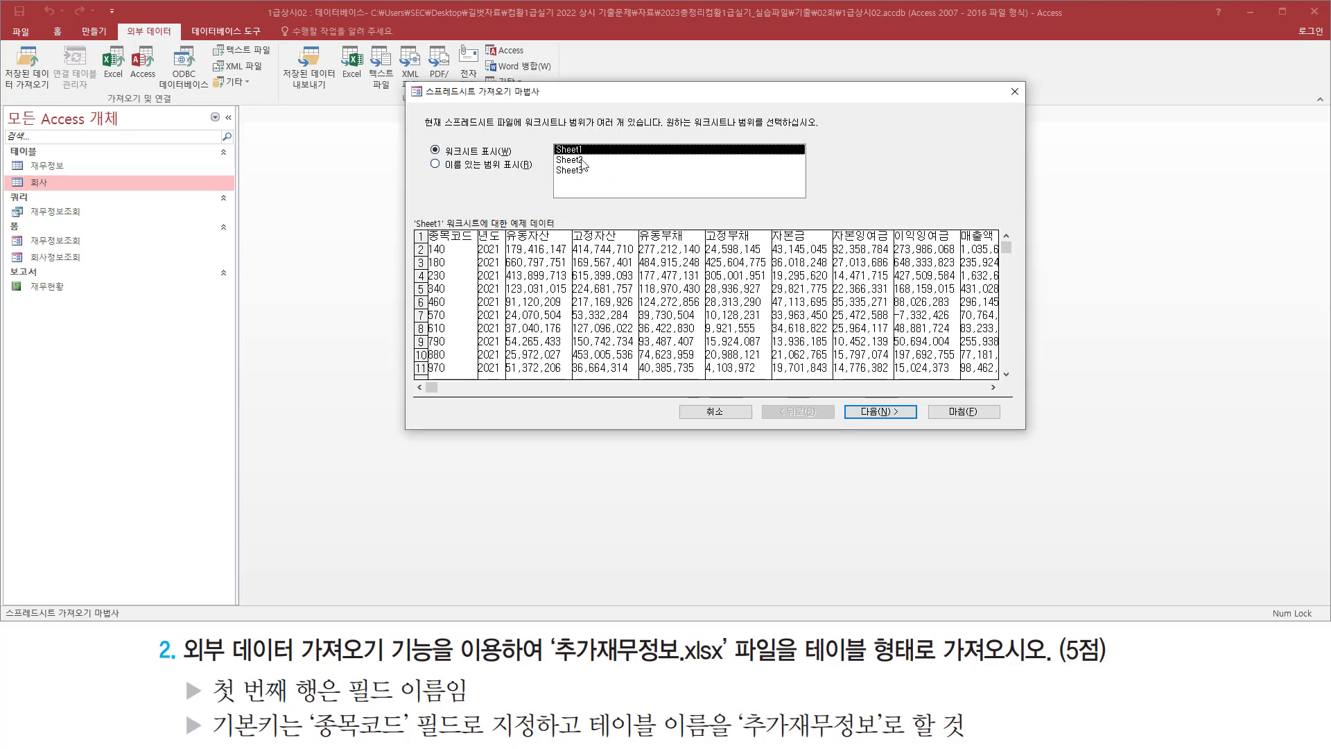
click(583, 162)
click(586, 171)
click(586, 163)
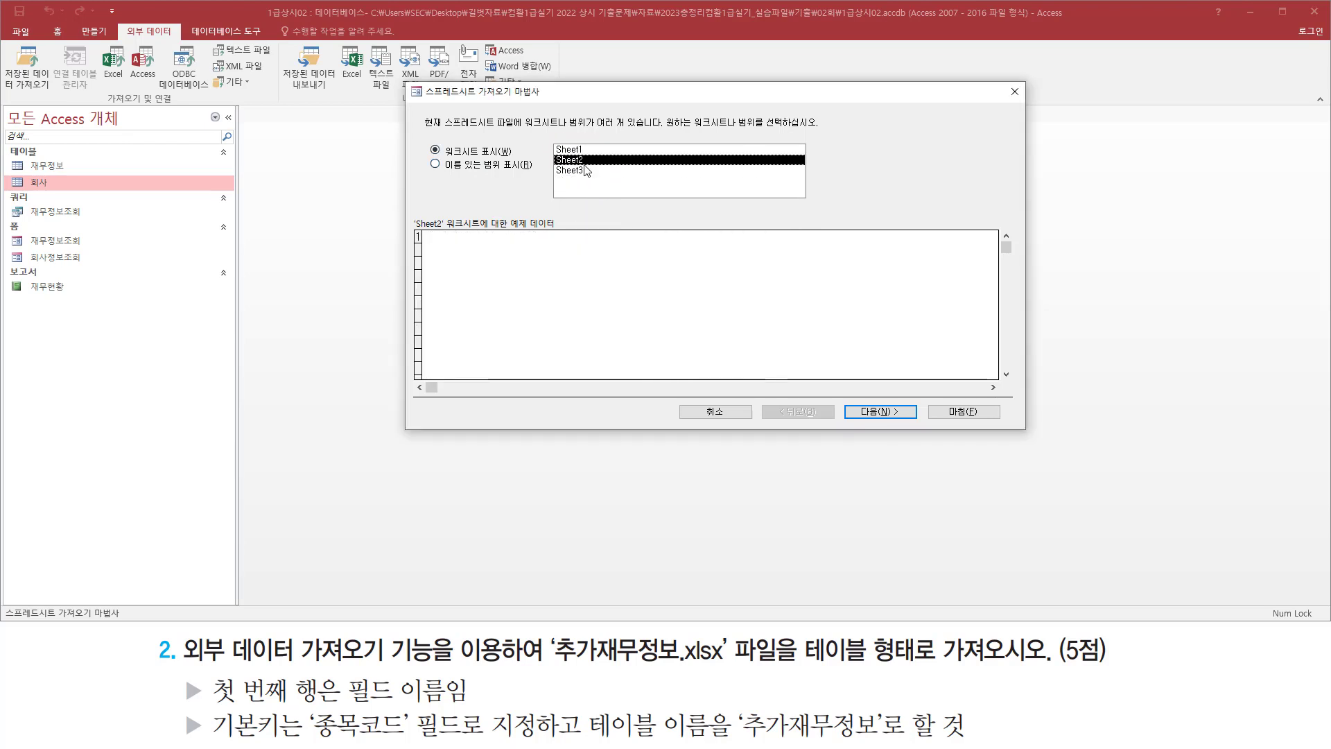
click(588, 151)
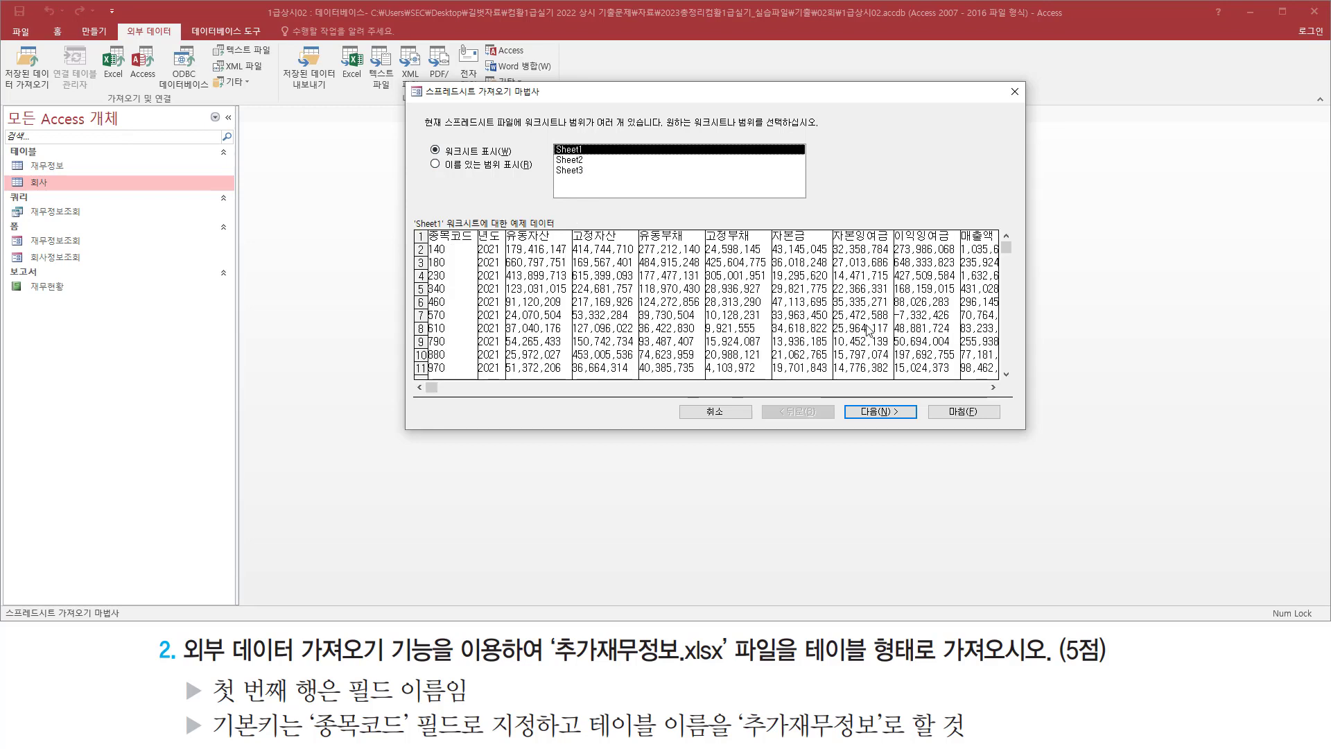
click(875, 411)
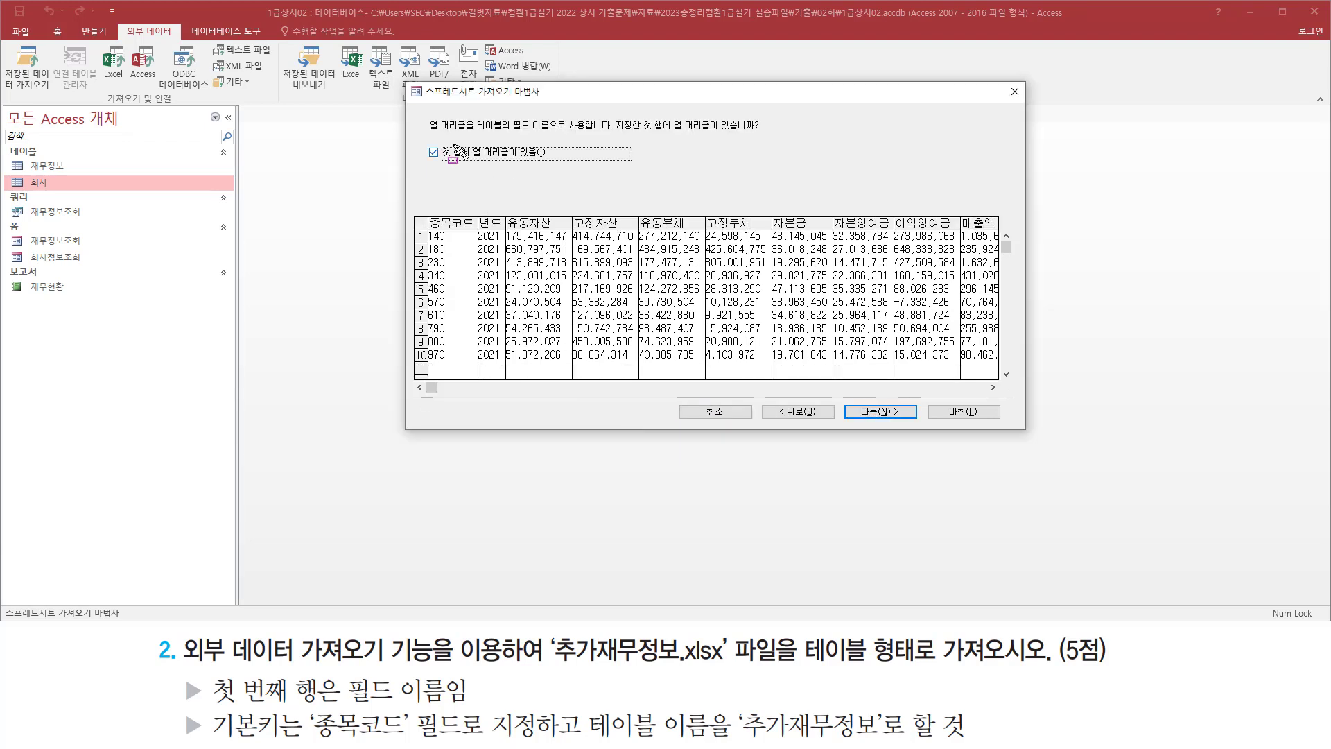
- Use the worksheet's first row as column headings for the imported table's field names
drag(430, 132, 766, 135)
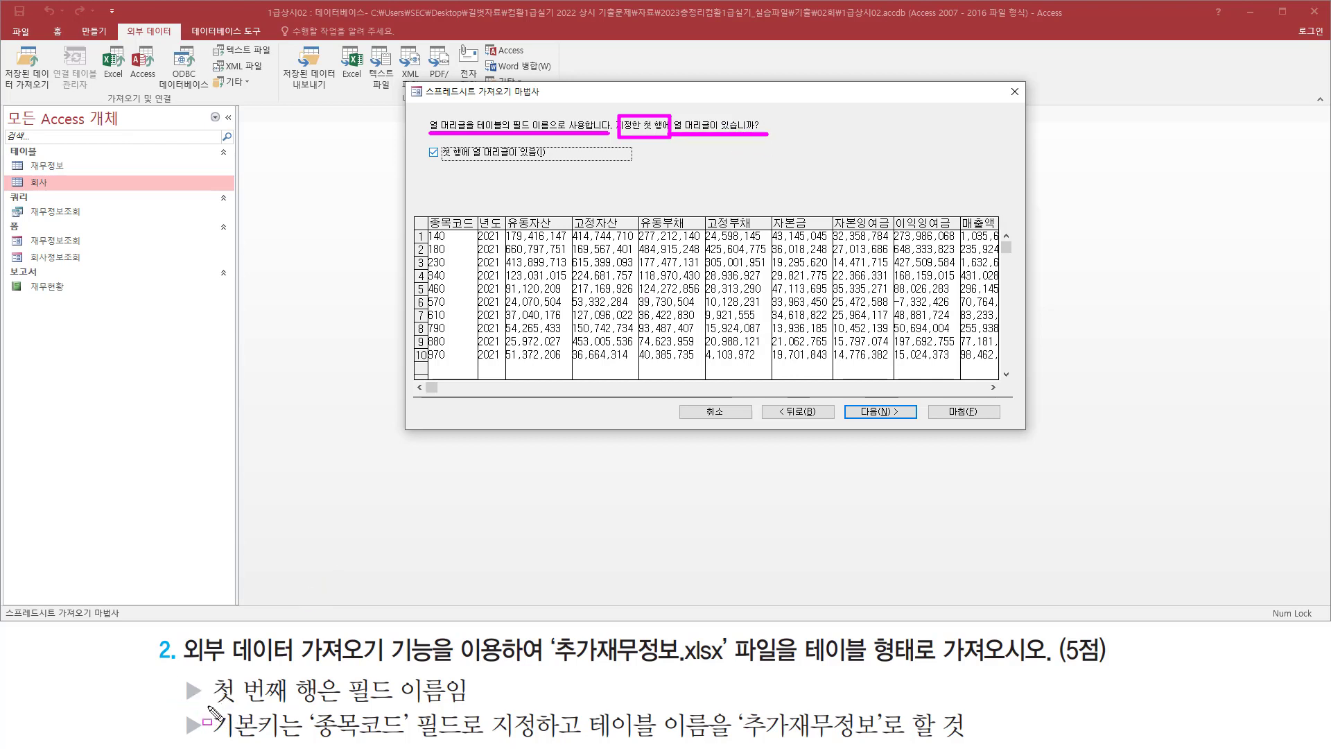
mouse_move(206, 702)
mouse_down()
mouse_move(360, 728)
mouse_move(407, 702)
mouse_move(469, 702)
mouse_up()
mouse_move(426, 164)
mouse_down()
mouse_move(558, 164)
mouse_move(561, 143)
mouse_up()
drag(422, 174, 432, 178)
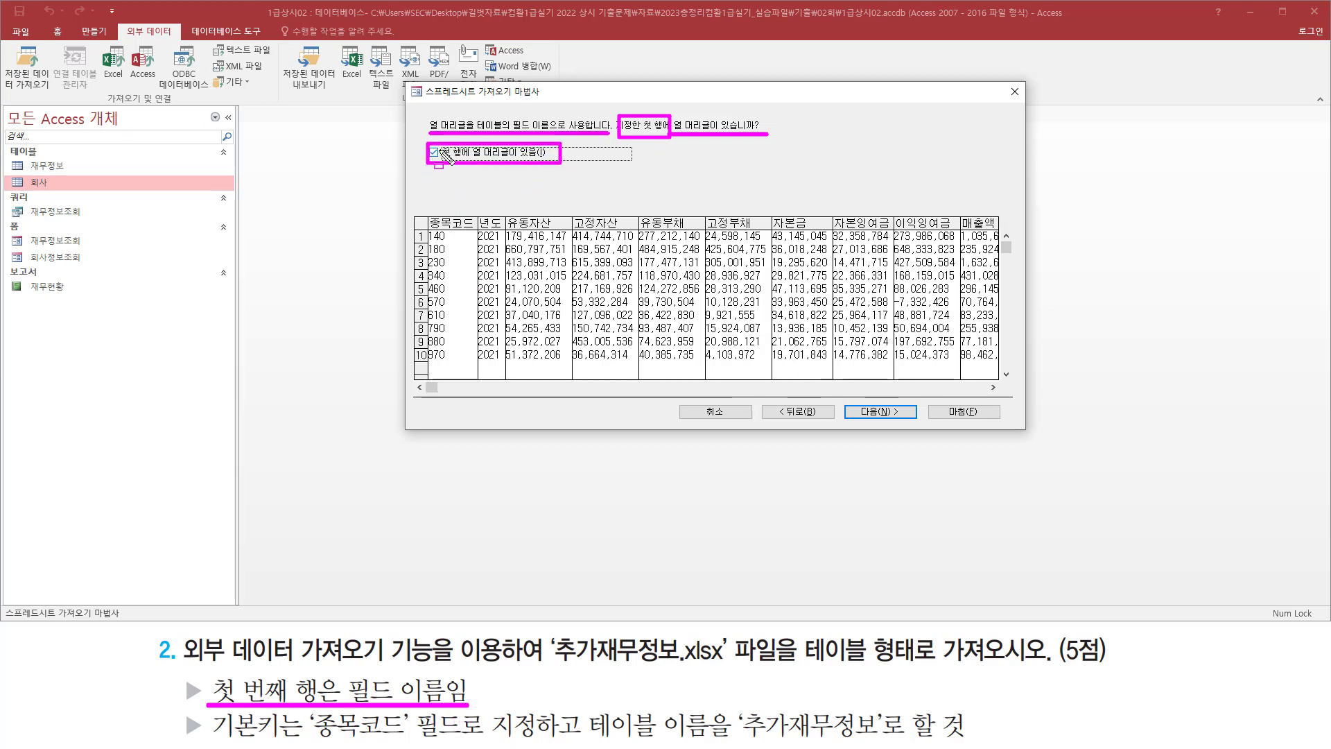
key(Escape)
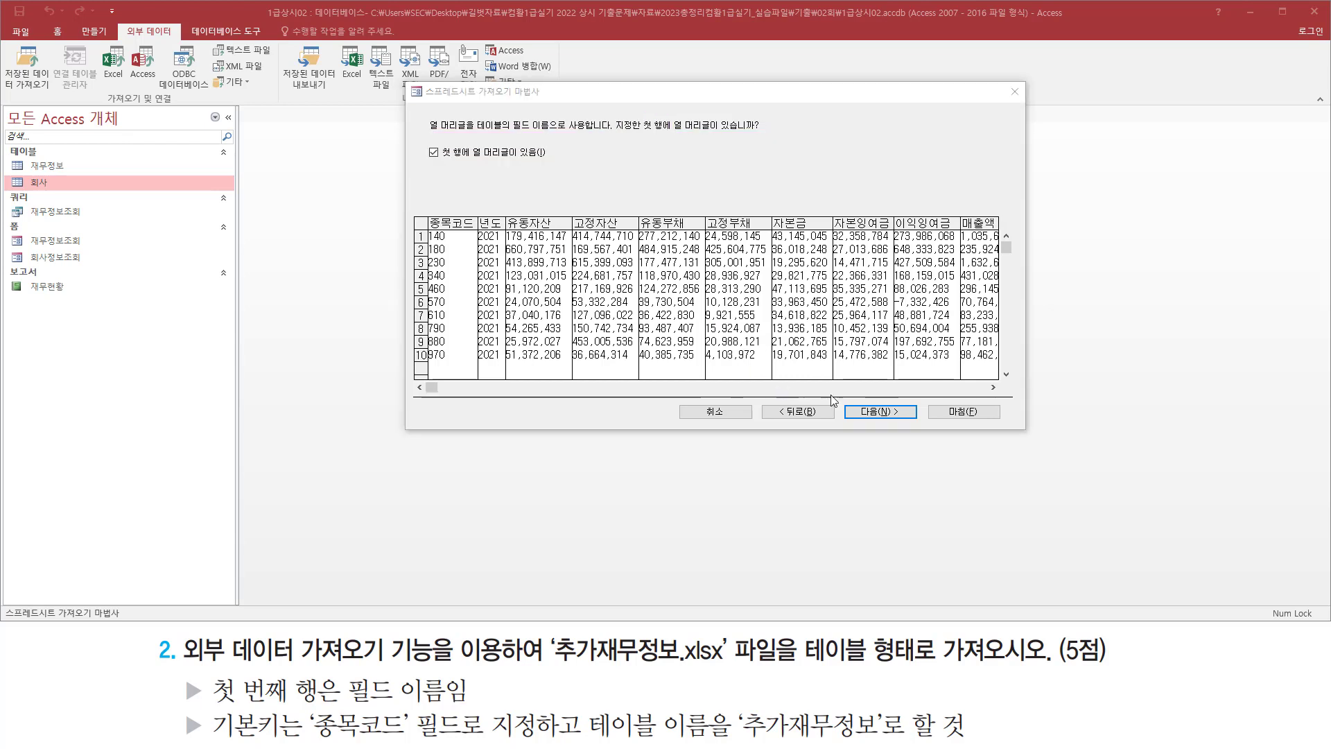
click(876, 411)
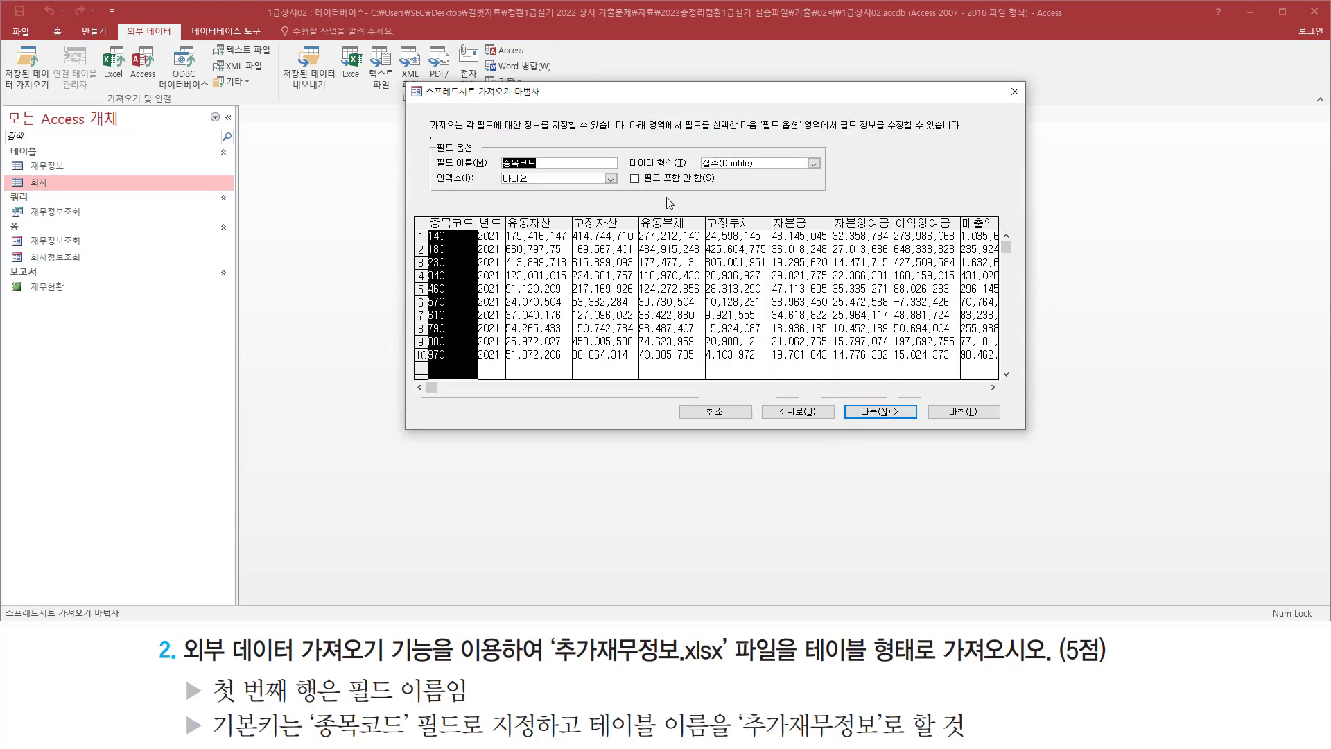
- Accept the default field options, leaving 종목코드 included in the import
key(ctrl+shift+d)
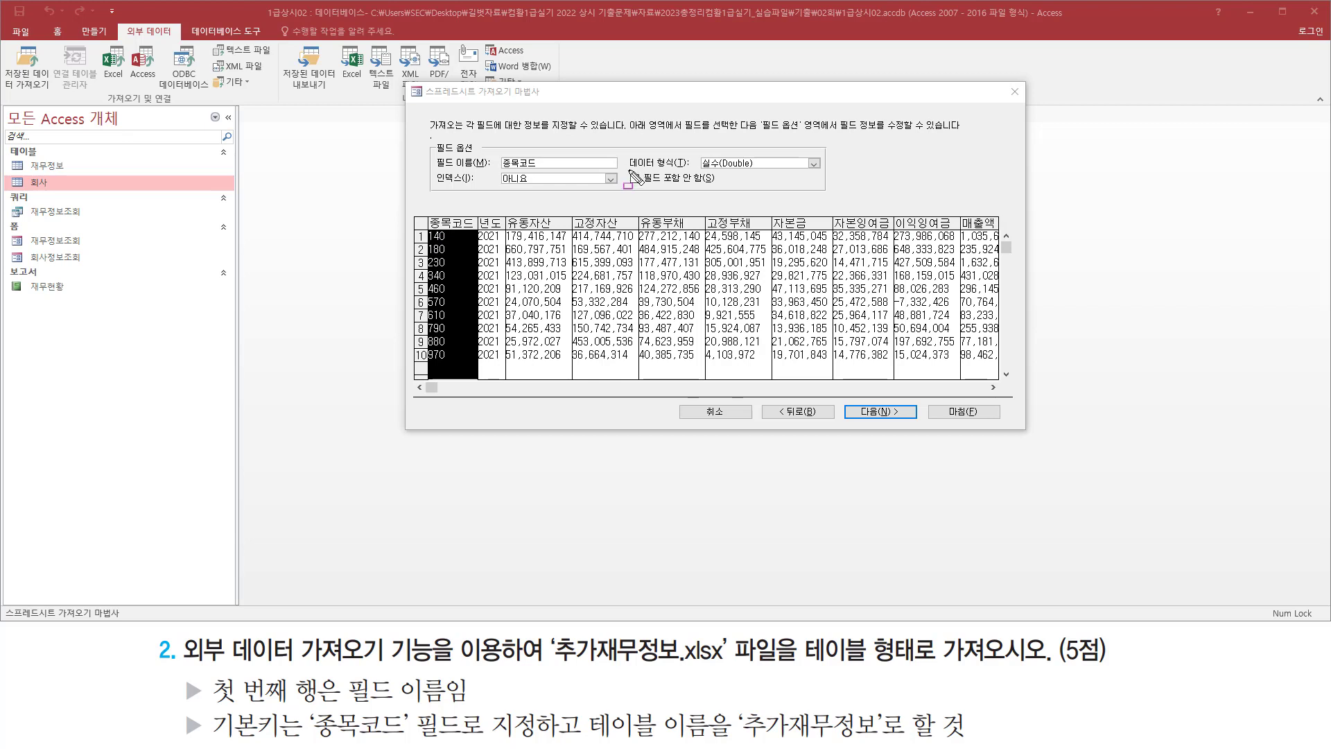
drag(627, 169, 726, 188)
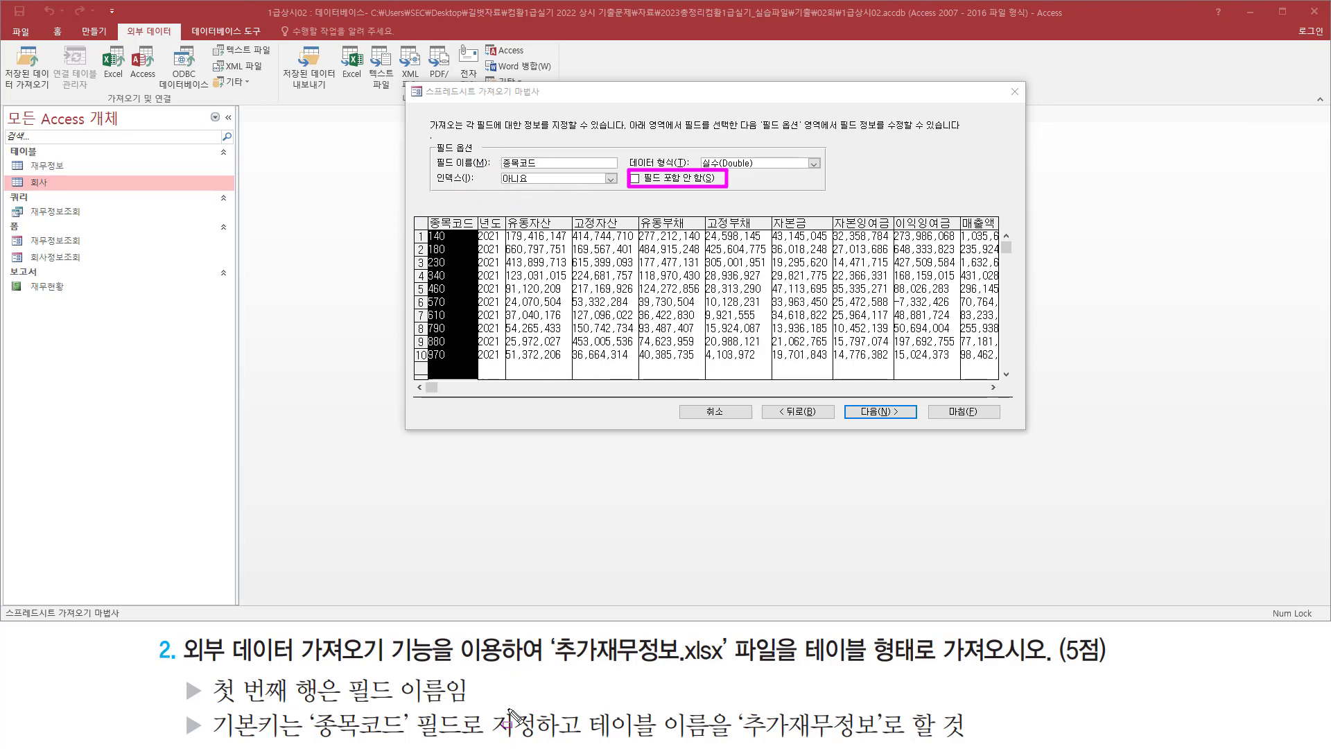
key(Escape)
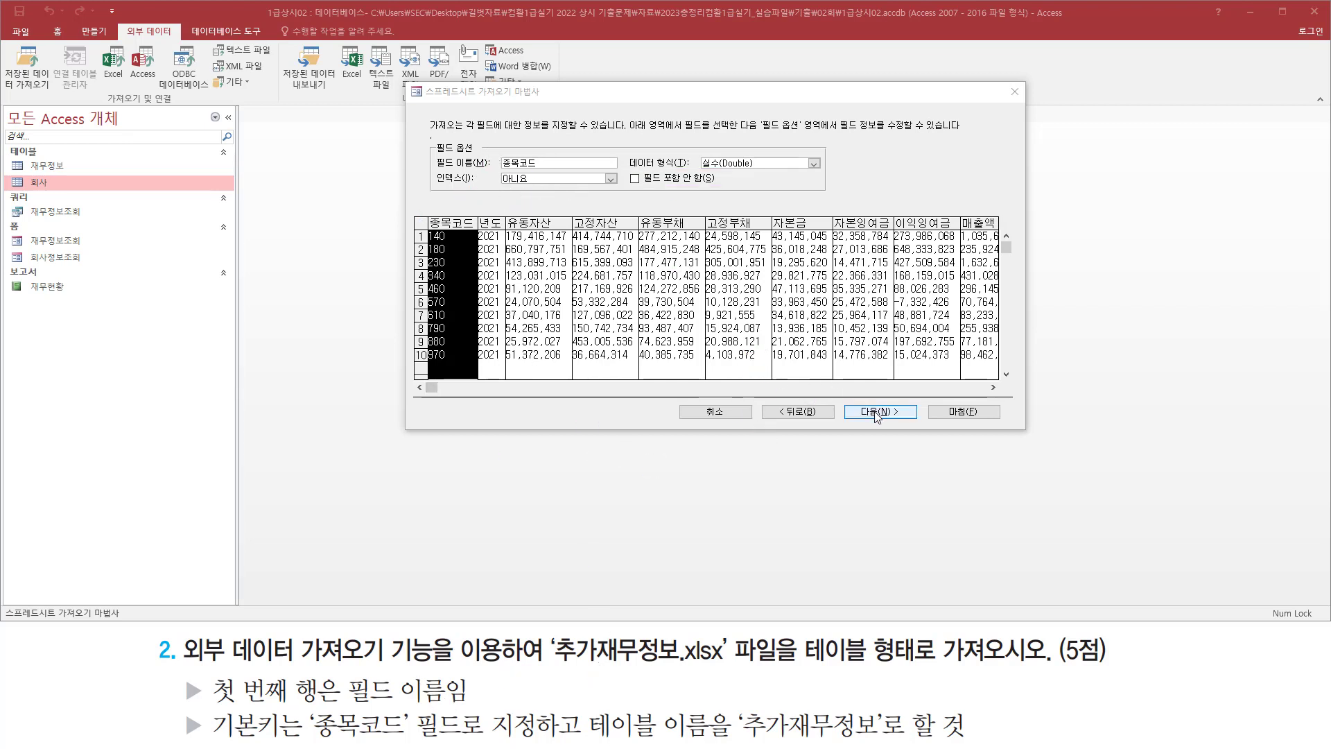
click(876, 412)
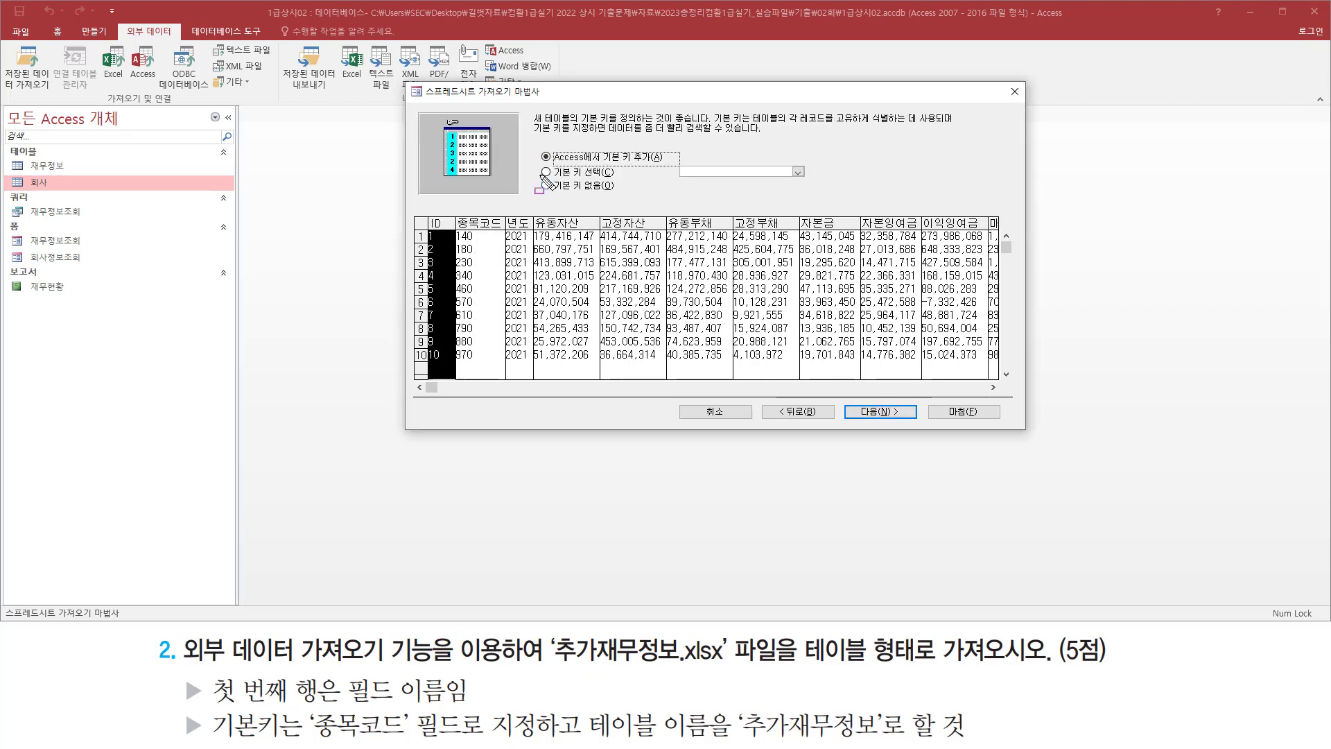
- Choose the primary key manually and set it to the 종목코드 field
drag(538, 165, 622, 181)
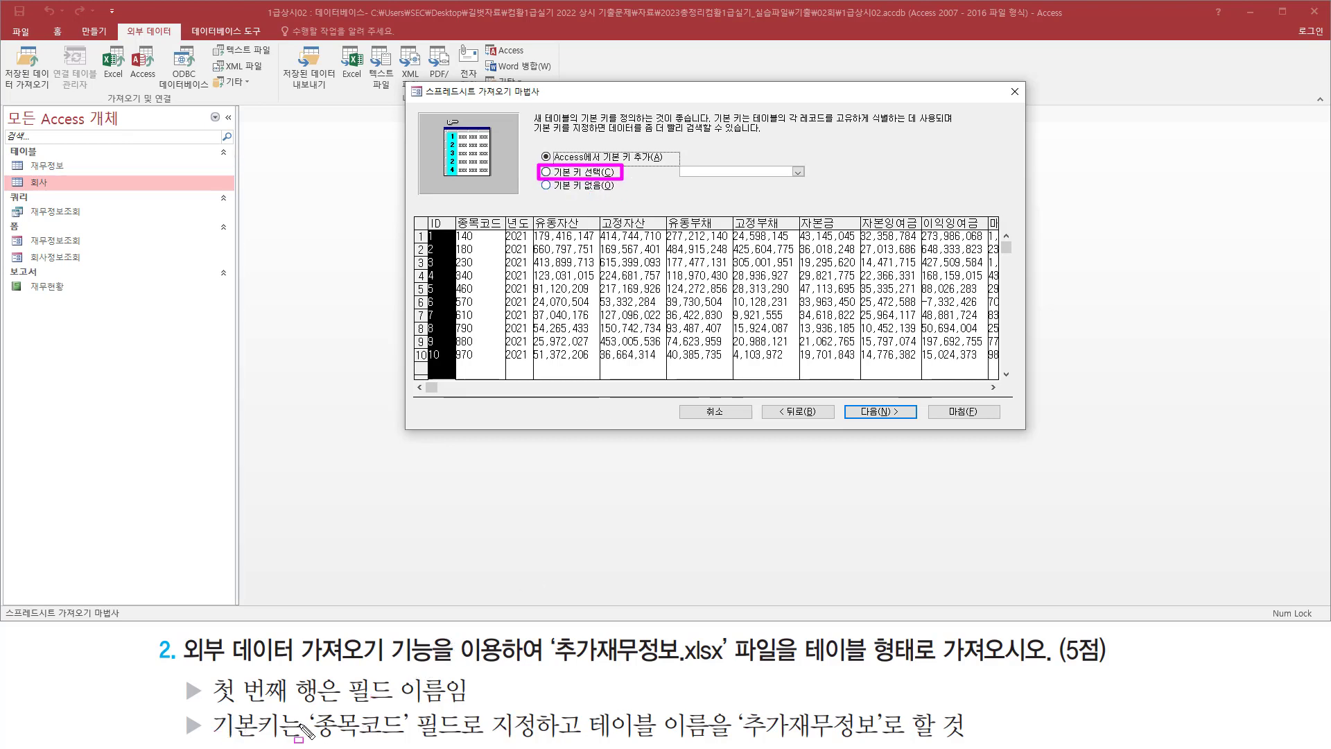
mouse_move(310, 711)
mouse_down()
mouse_move(416, 743)
mouse_move(600, 739)
mouse_up()
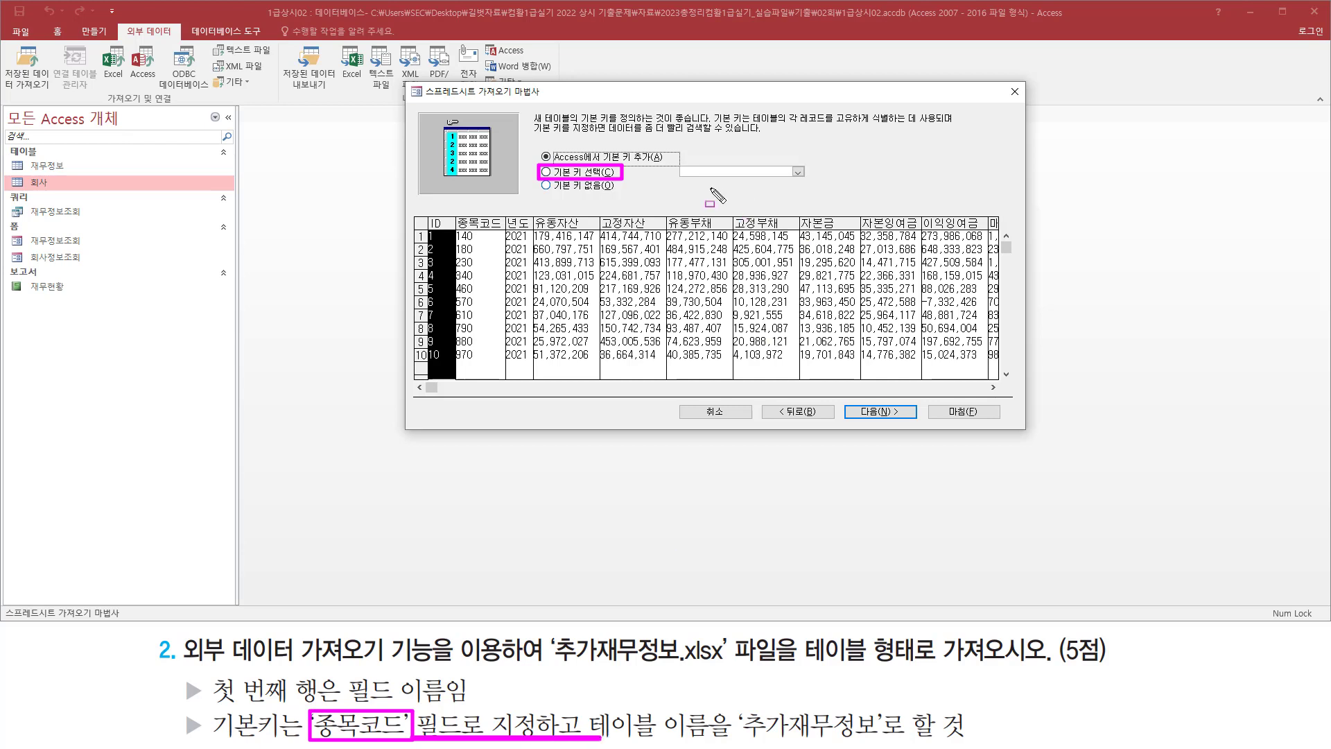
key(Escape)
click(558, 175)
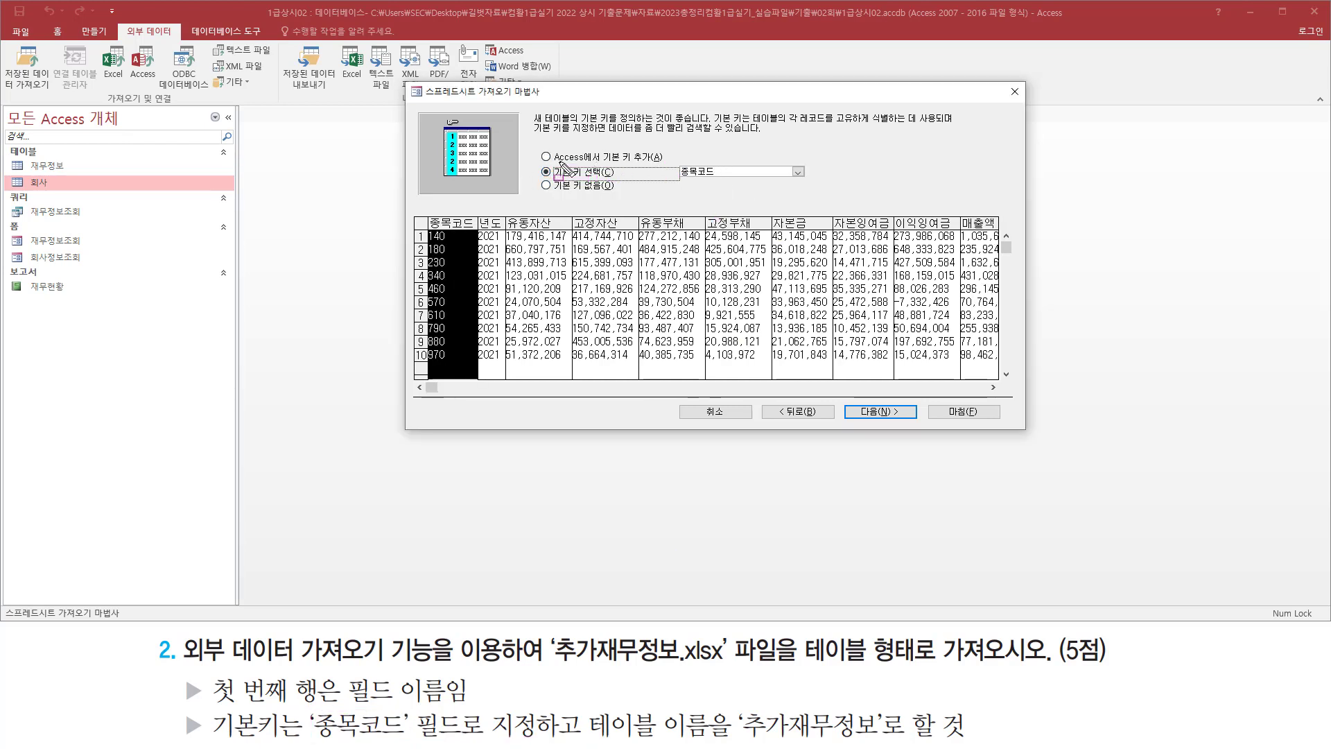
mouse_move(555, 161)
mouse_down()
mouse_move(651, 189)
mouse_move(773, 194)
mouse_up()
key(Escape)
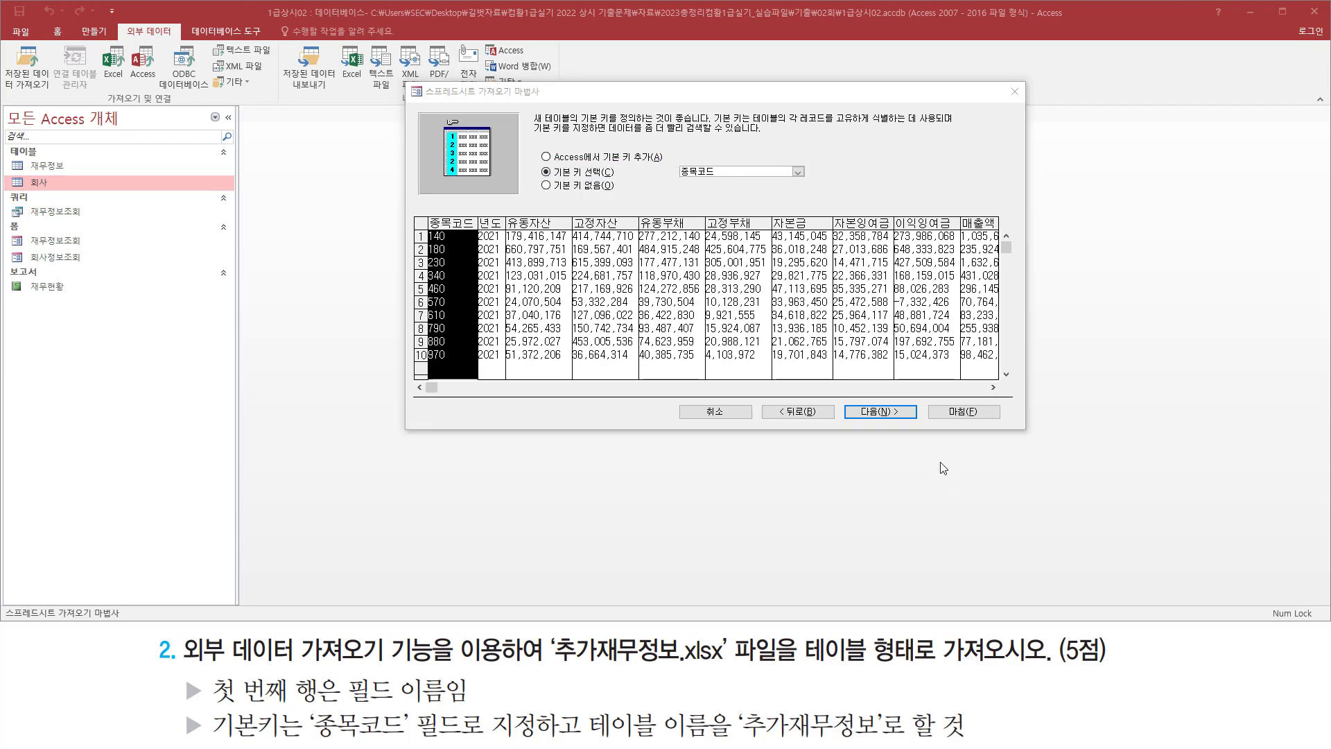
click(879, 414)
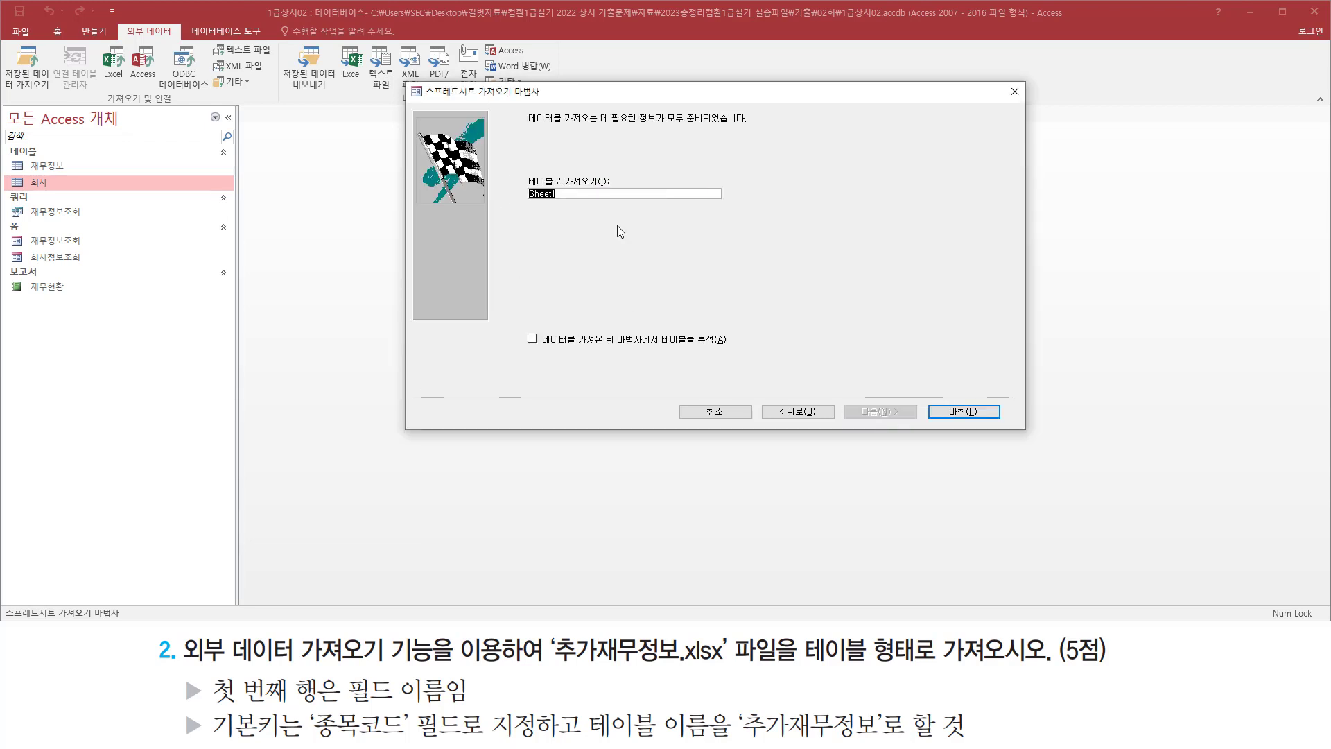
- Name the destination table 추가재무정보 and finish the spreadsheet import
drag(525, 195, 606, 173)
key(Escape)
drag(739, 741, 871, 742)
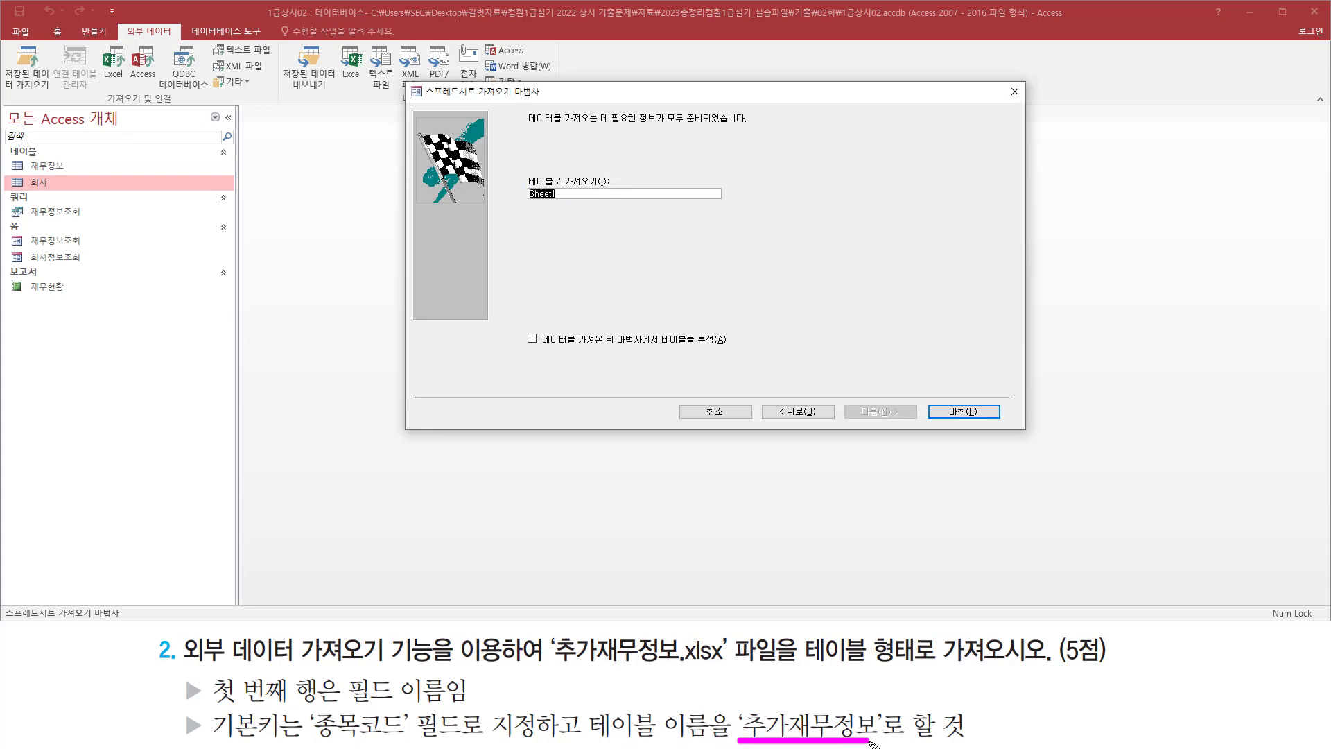
key(Escape)
drag(570, 193, 529, 195)
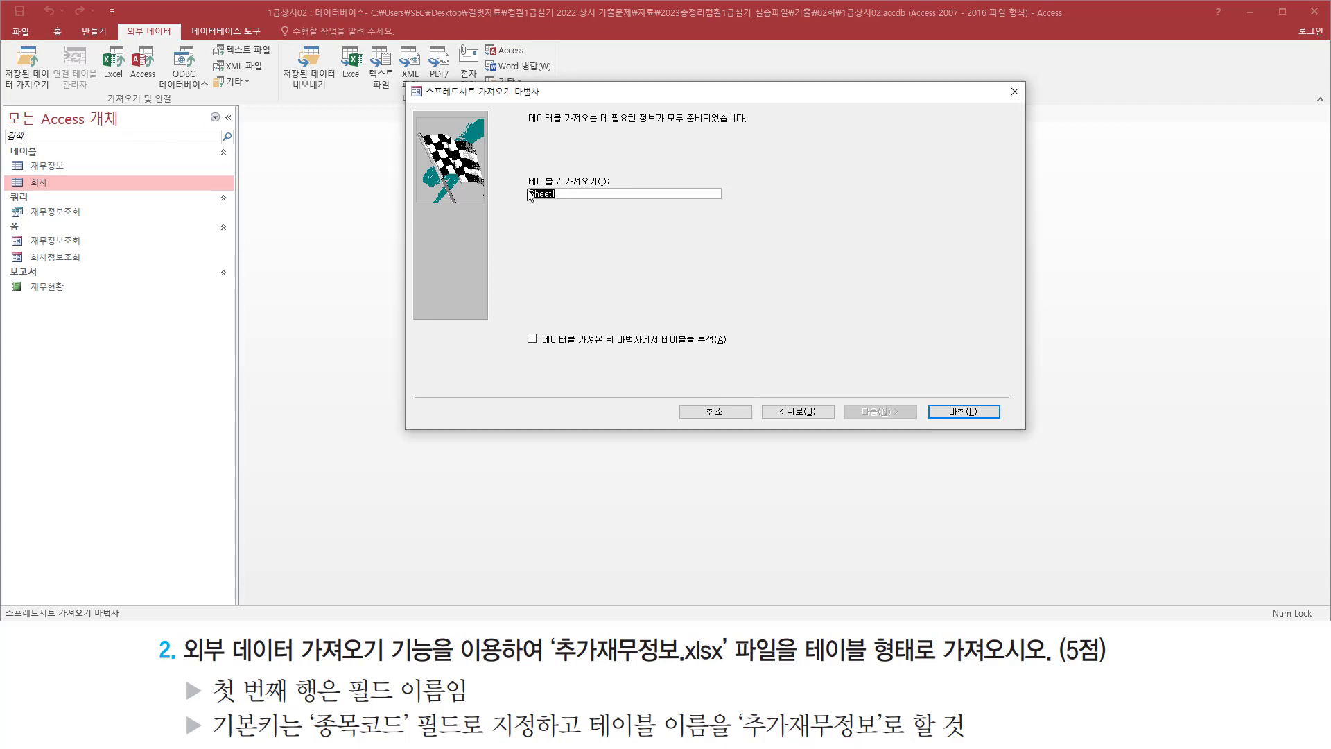
key(BackSpace)
click(963, 413)
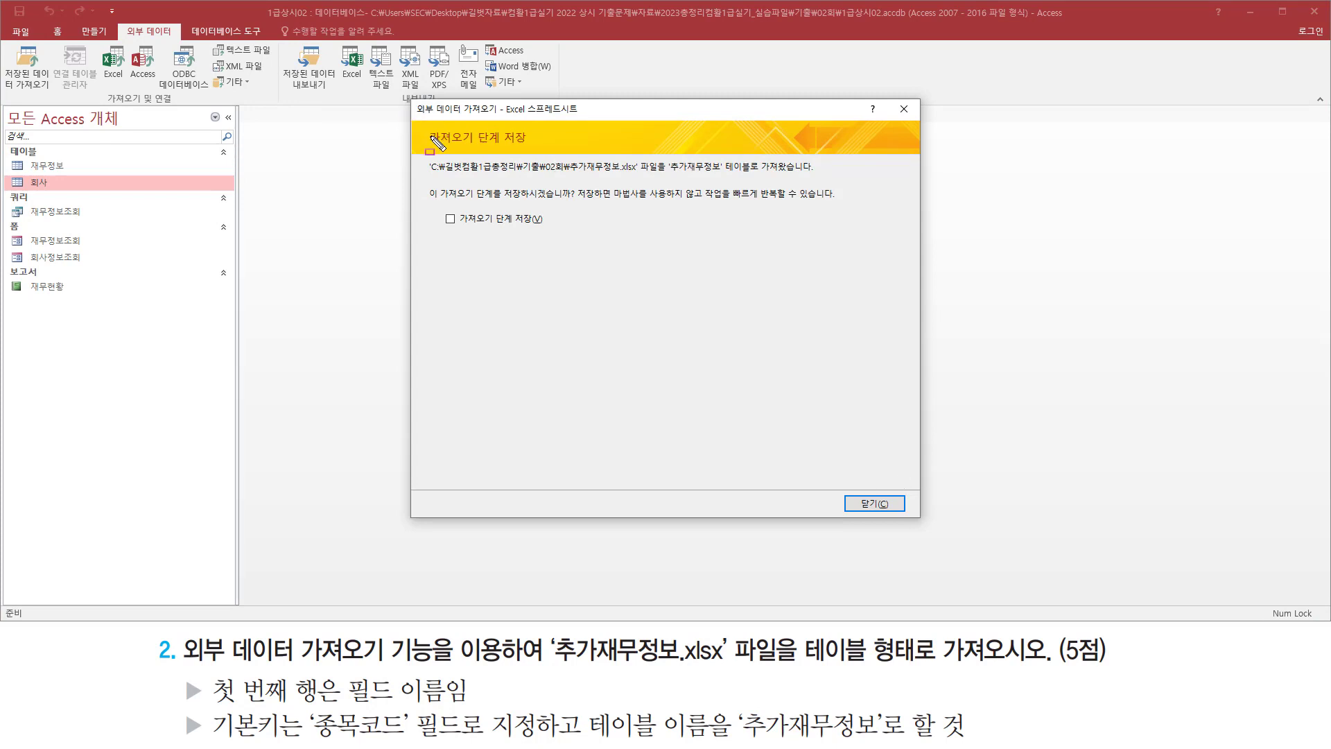
- Close the import without saving the import steps
drag(435, 142, 533, 147)
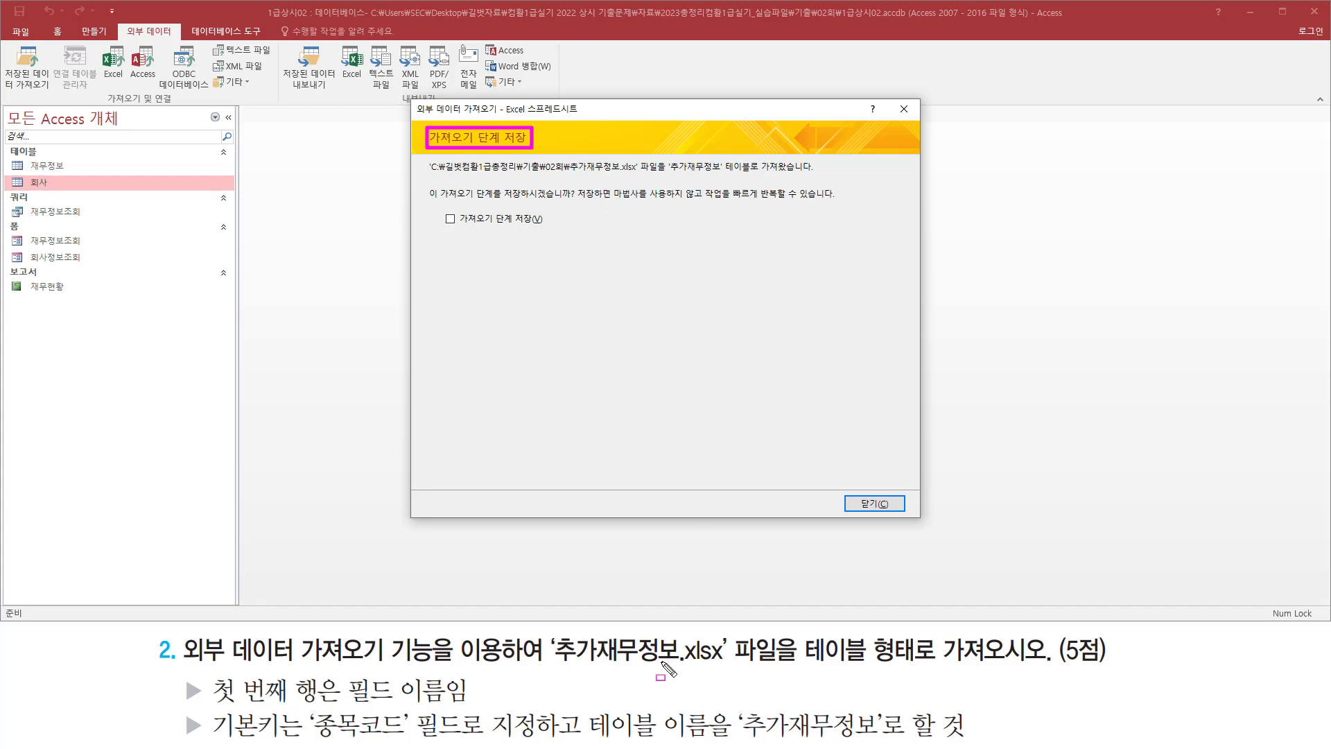
key(Escape)
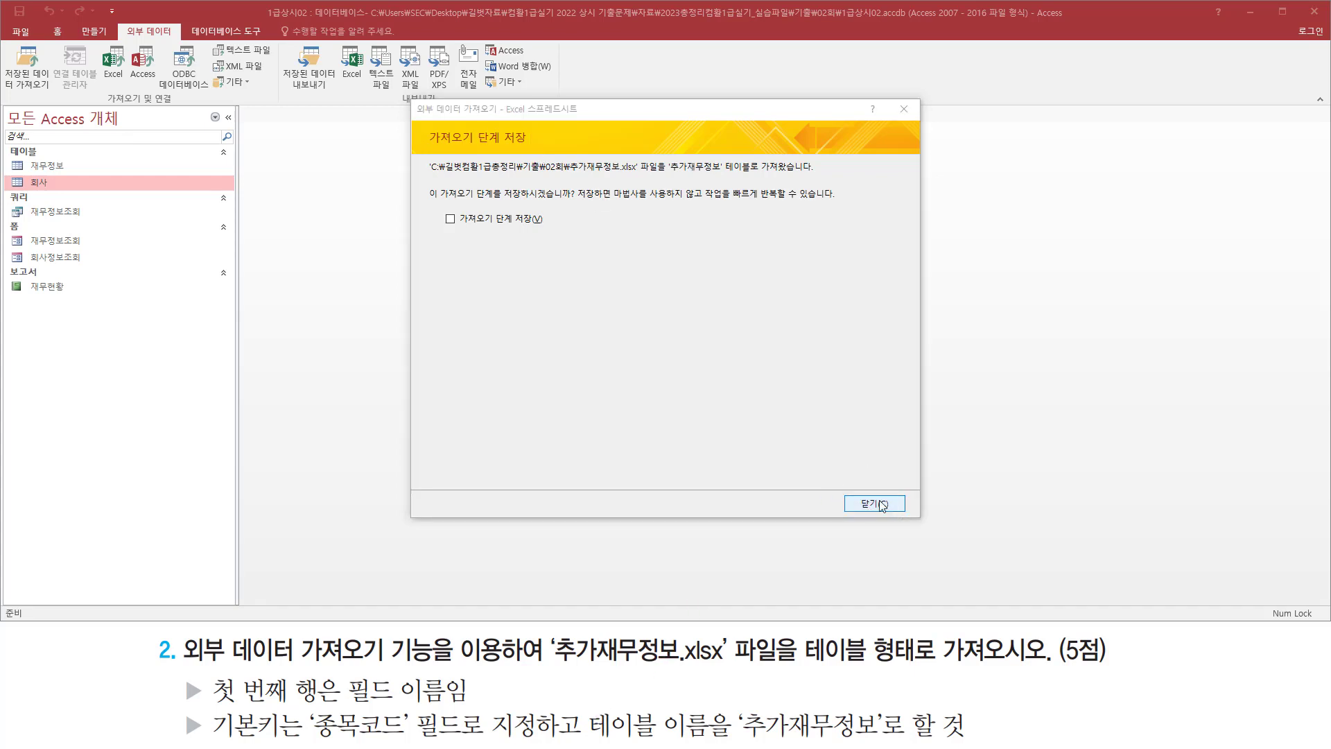
click(880, 505)
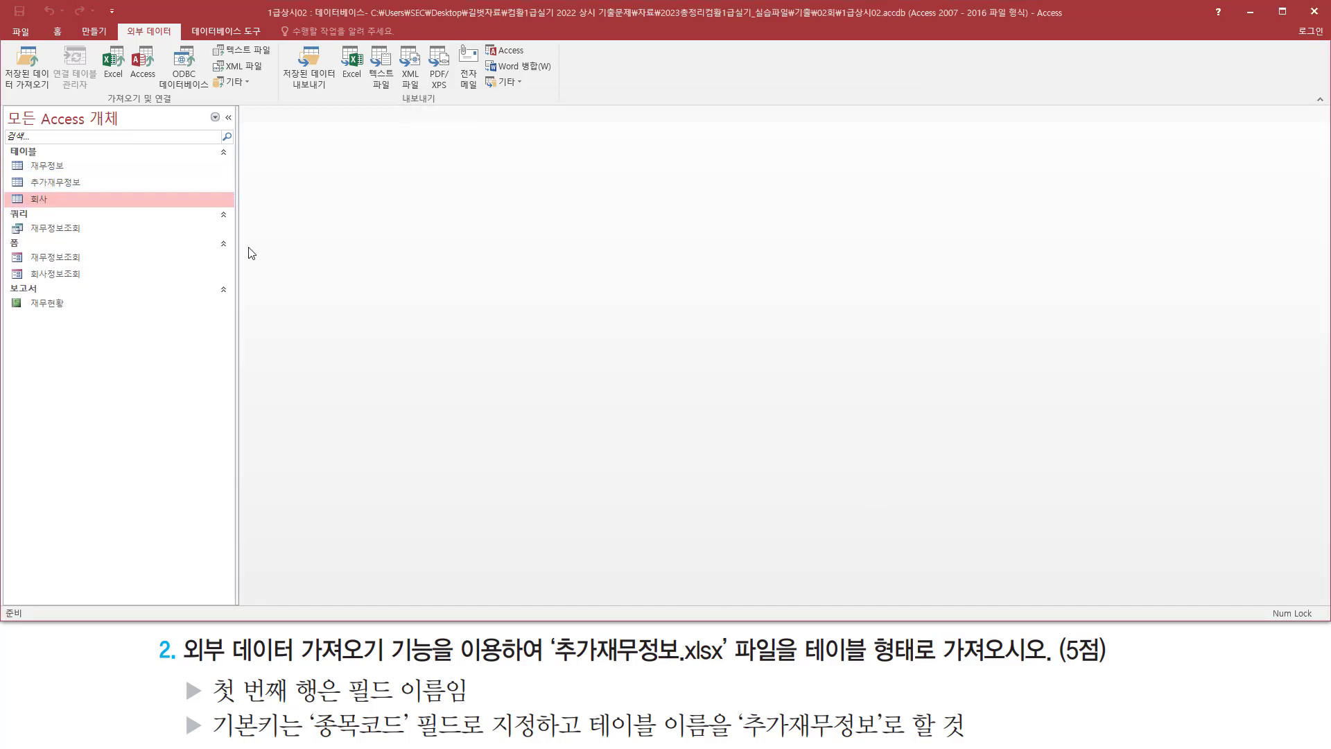
- Open the 추가재무정보 table to check its imported records and close it again
drag(9, 169, 93, 192)
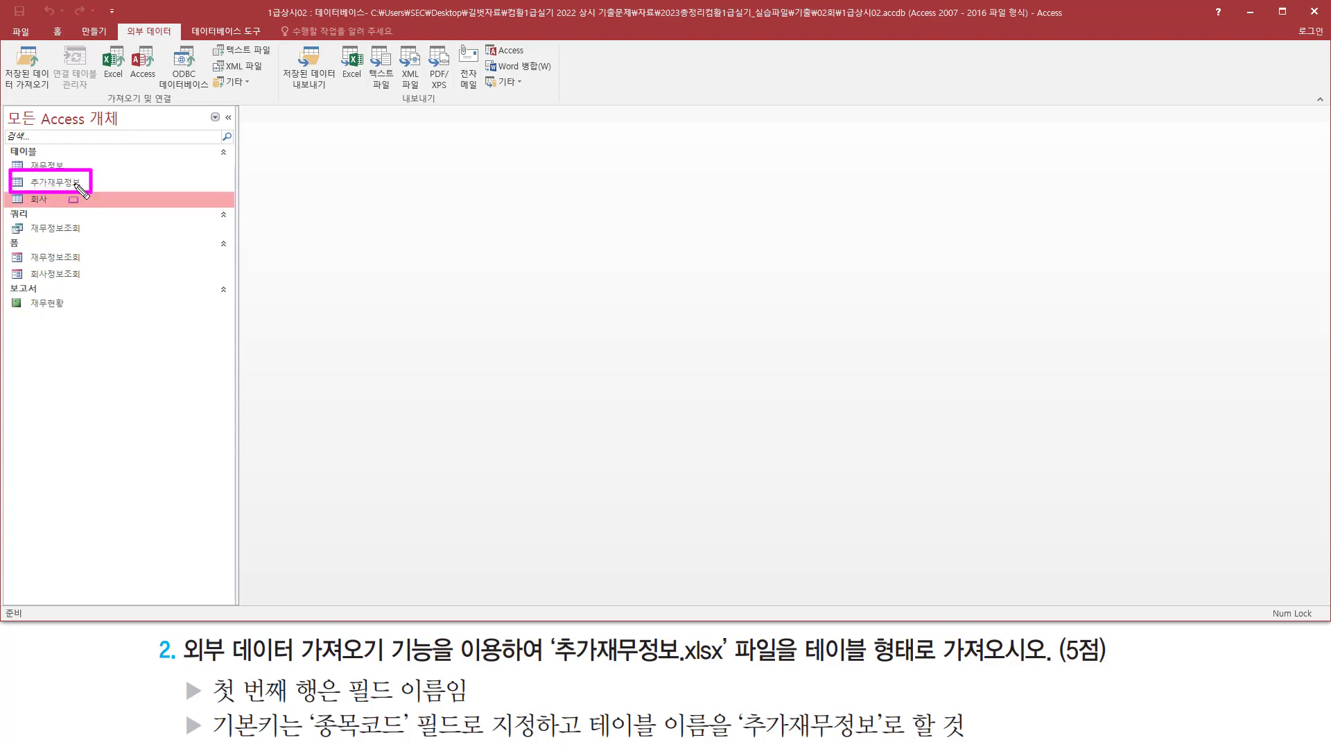
key(Escape)
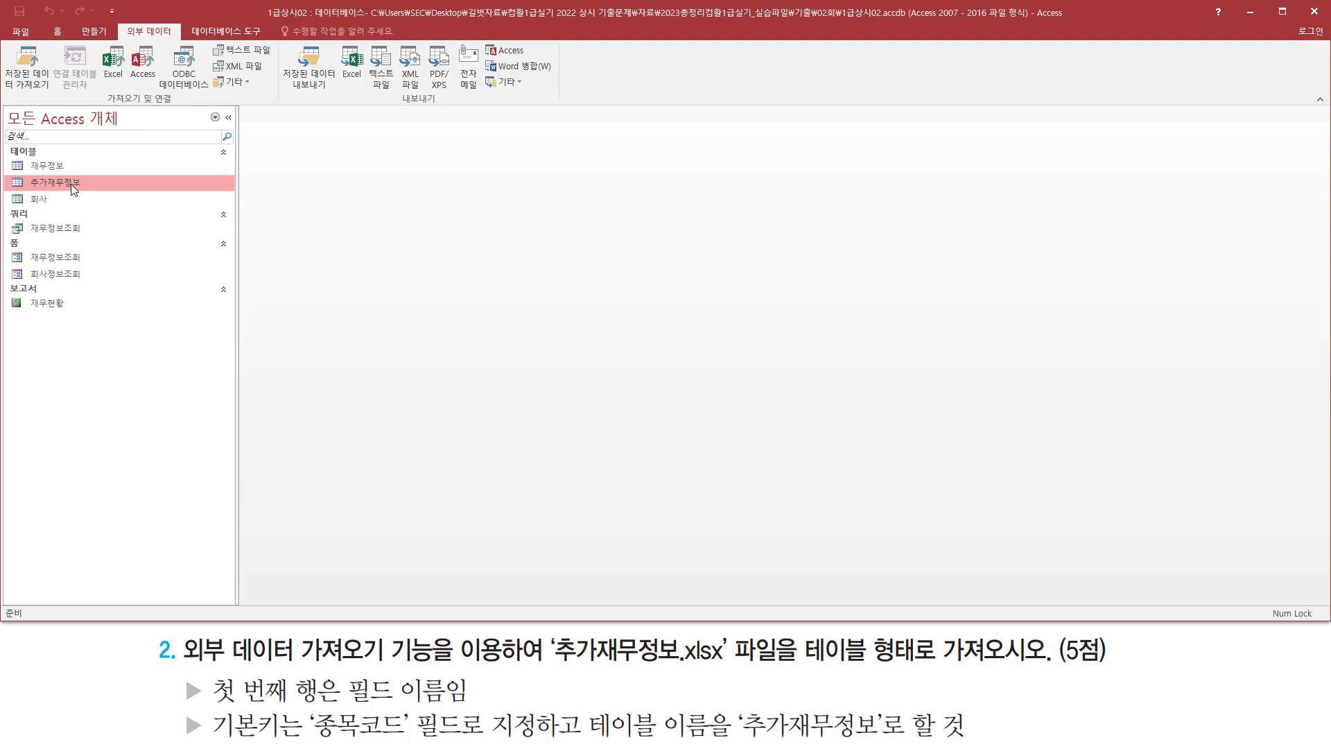
double_click(55, 182)
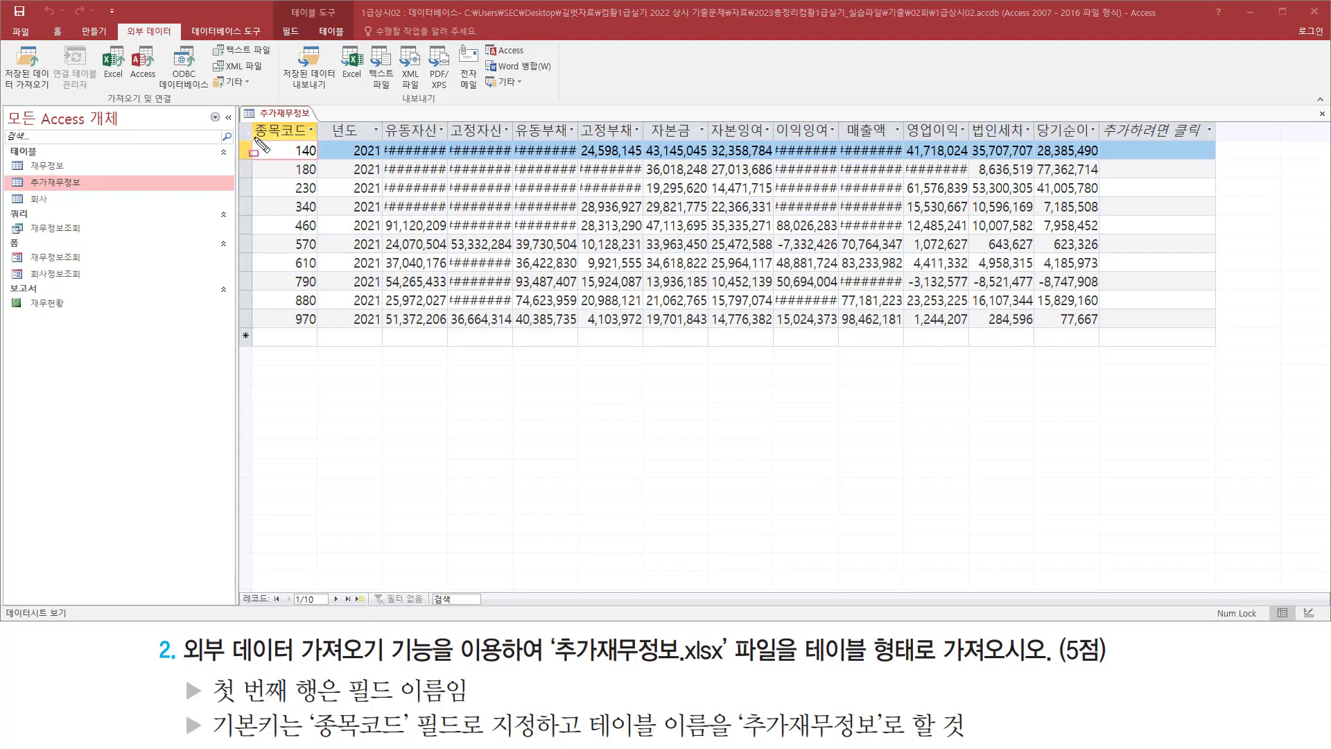
mouse_move(251, 123)
mouse_down()
mouse_move(984, 338)
mouse_move(1157, 350)
mouse_move(1201, 339)
mouse_up()
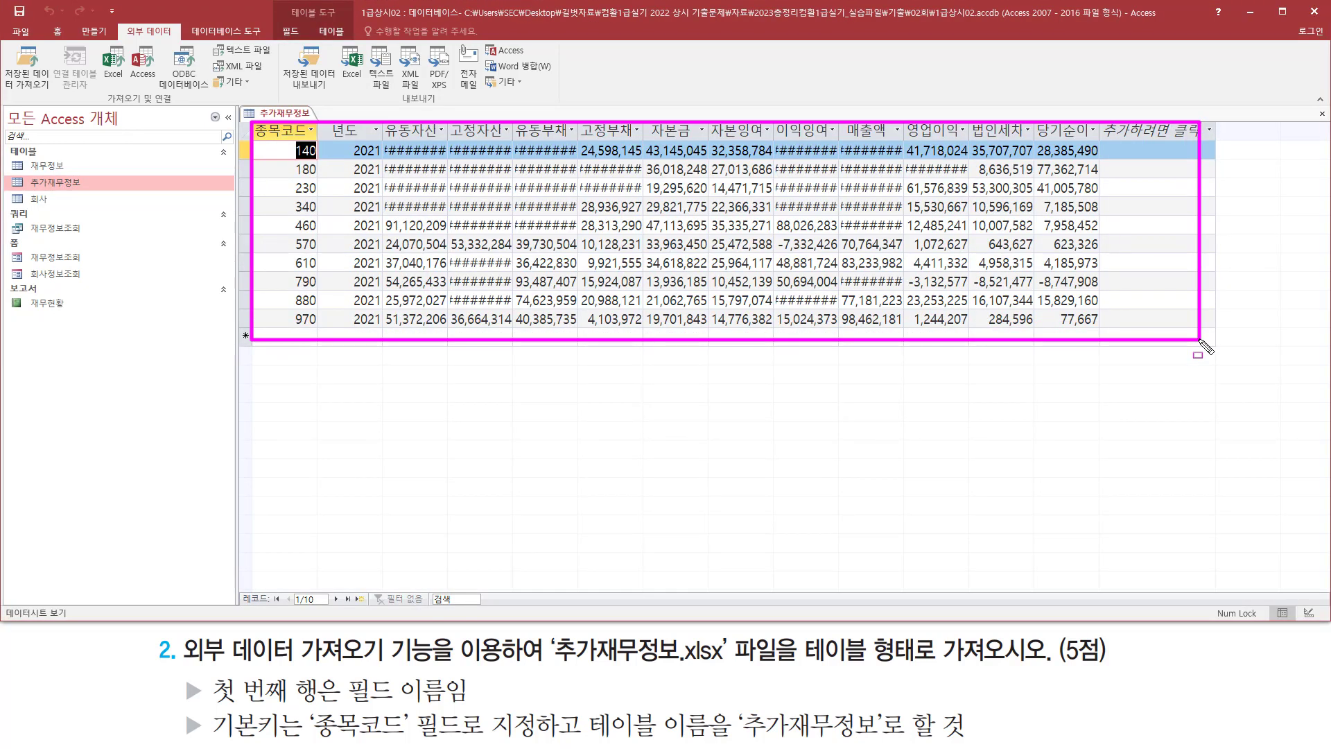
key(Escape)
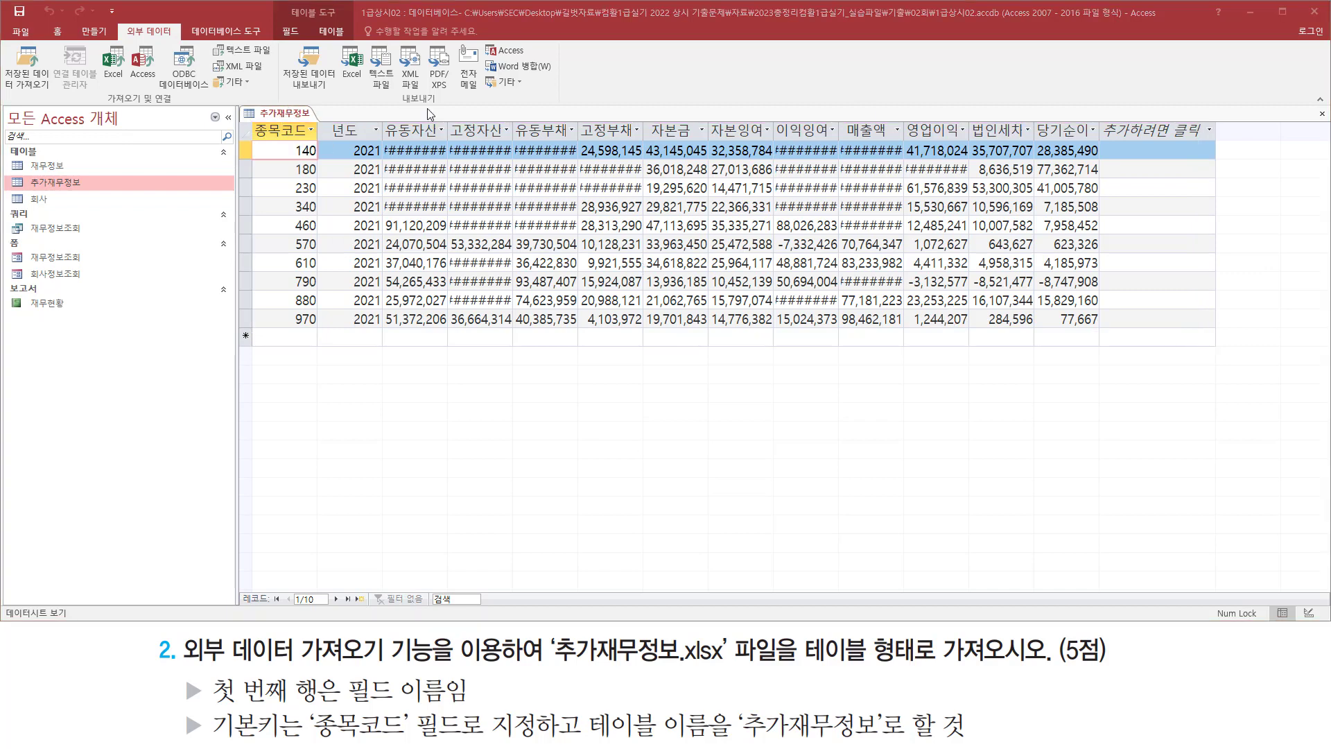
click(1322, 113)
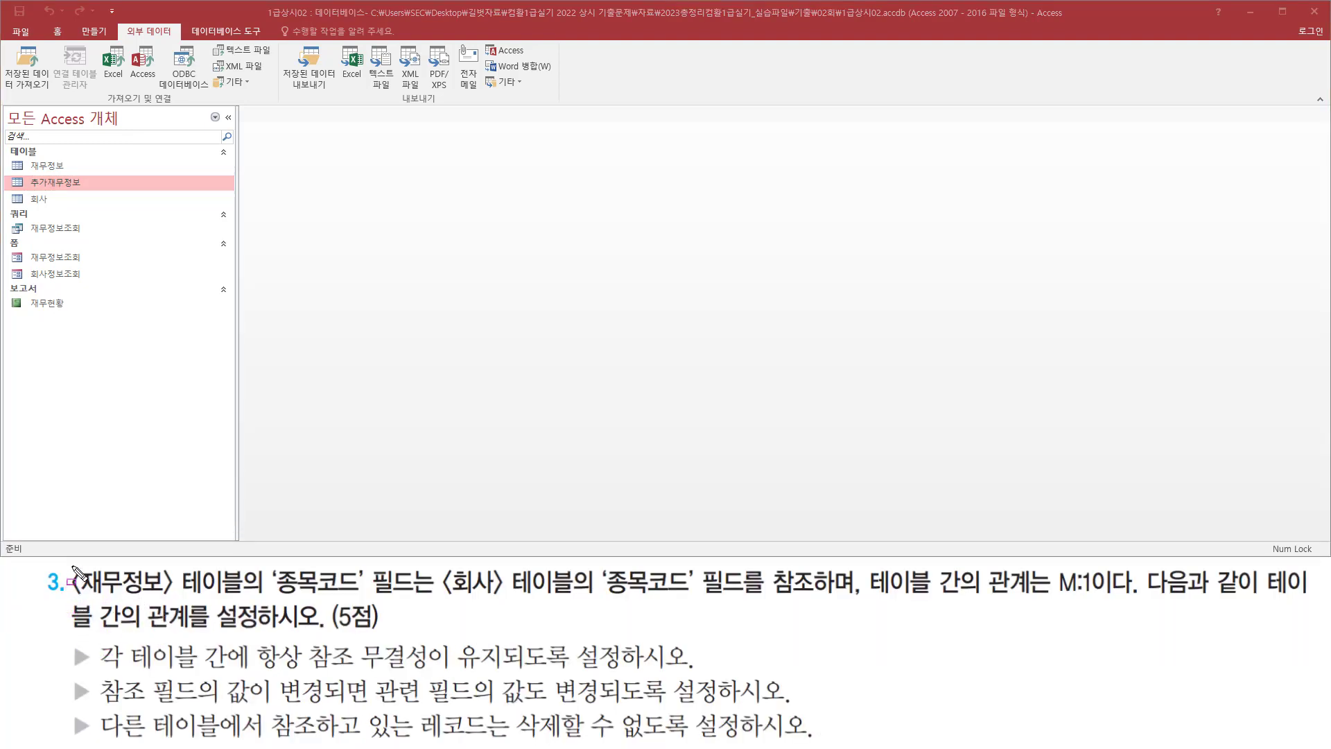
mouse_move(70, 564)
mouse_down()
mouse_move(142, 597)
mouse_move(416, 601)
mouse_up()
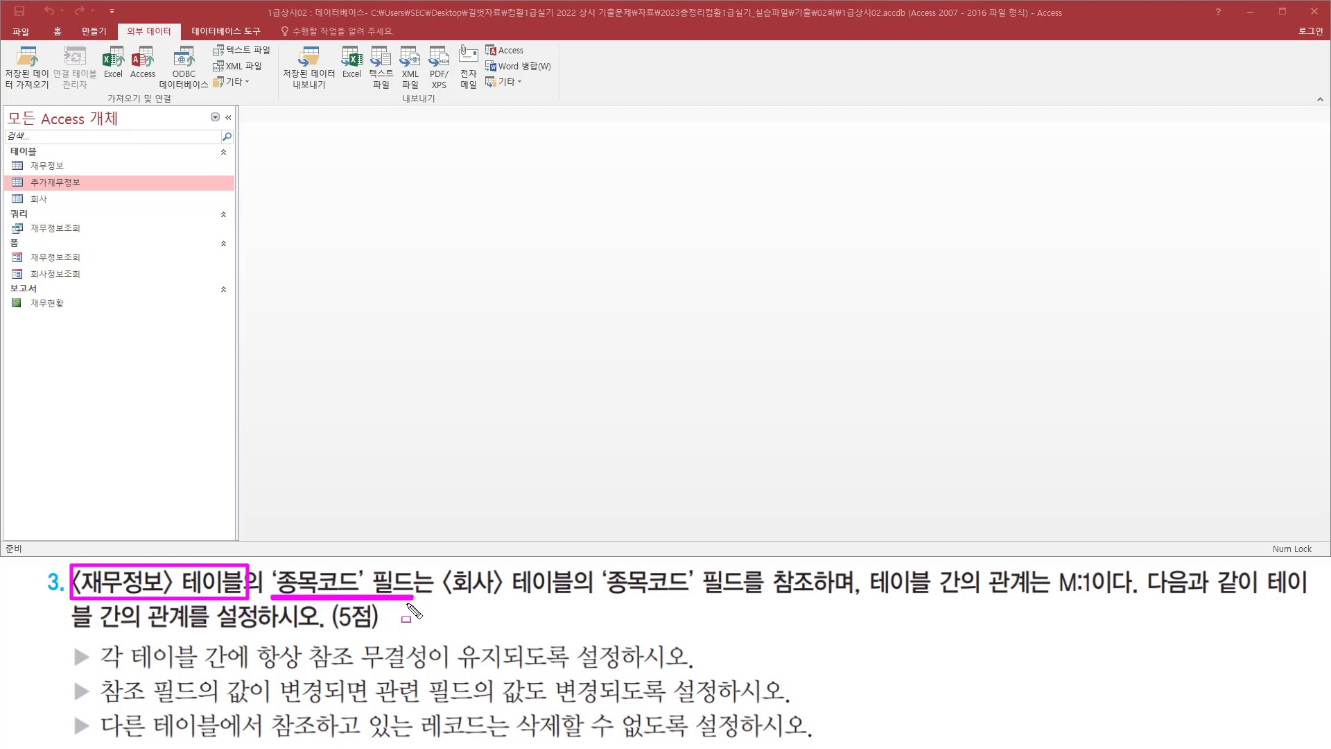
mouse_move(438, 565)
mouse_down()
mouse_move(459, 591)
mouse_move(559, 600)
mouse_move(821, 598)
mouse_up()
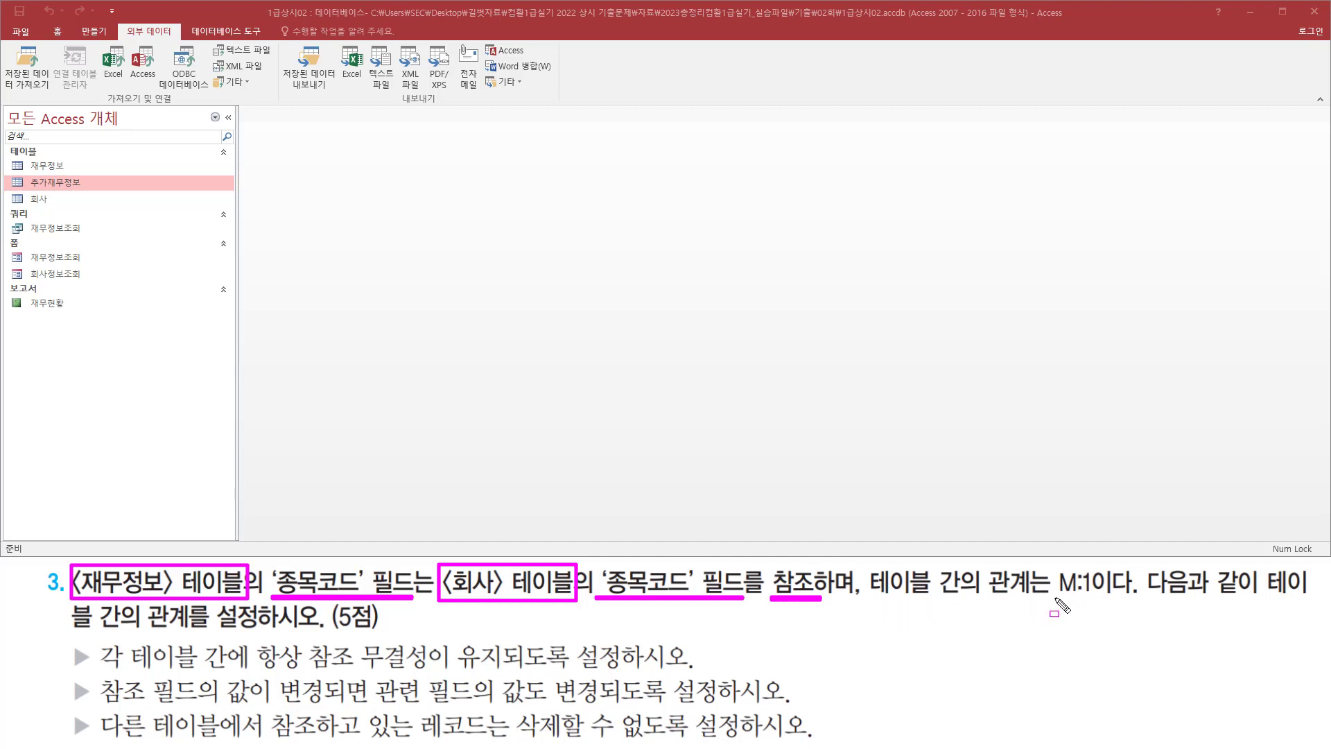
drag(1054, 596, 1106, 596)
drag(140, 632, 258, 632)
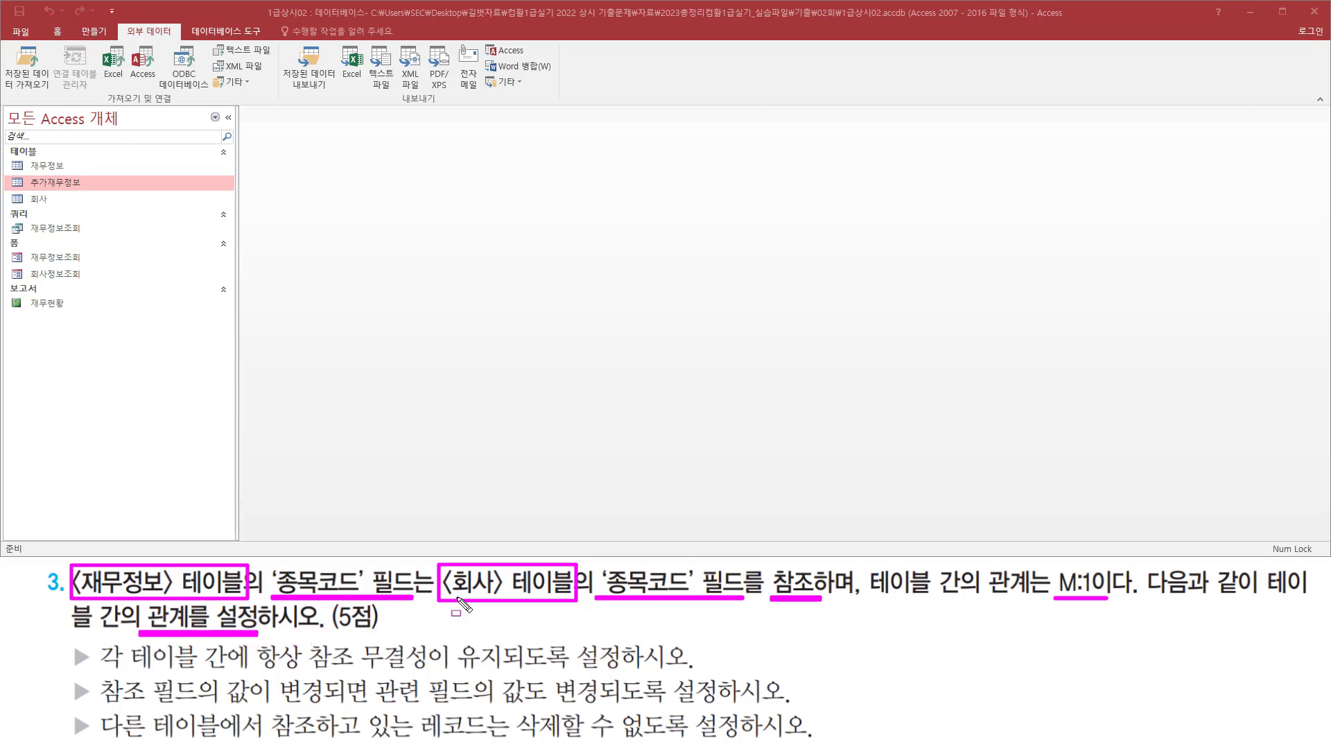
key(Escape)
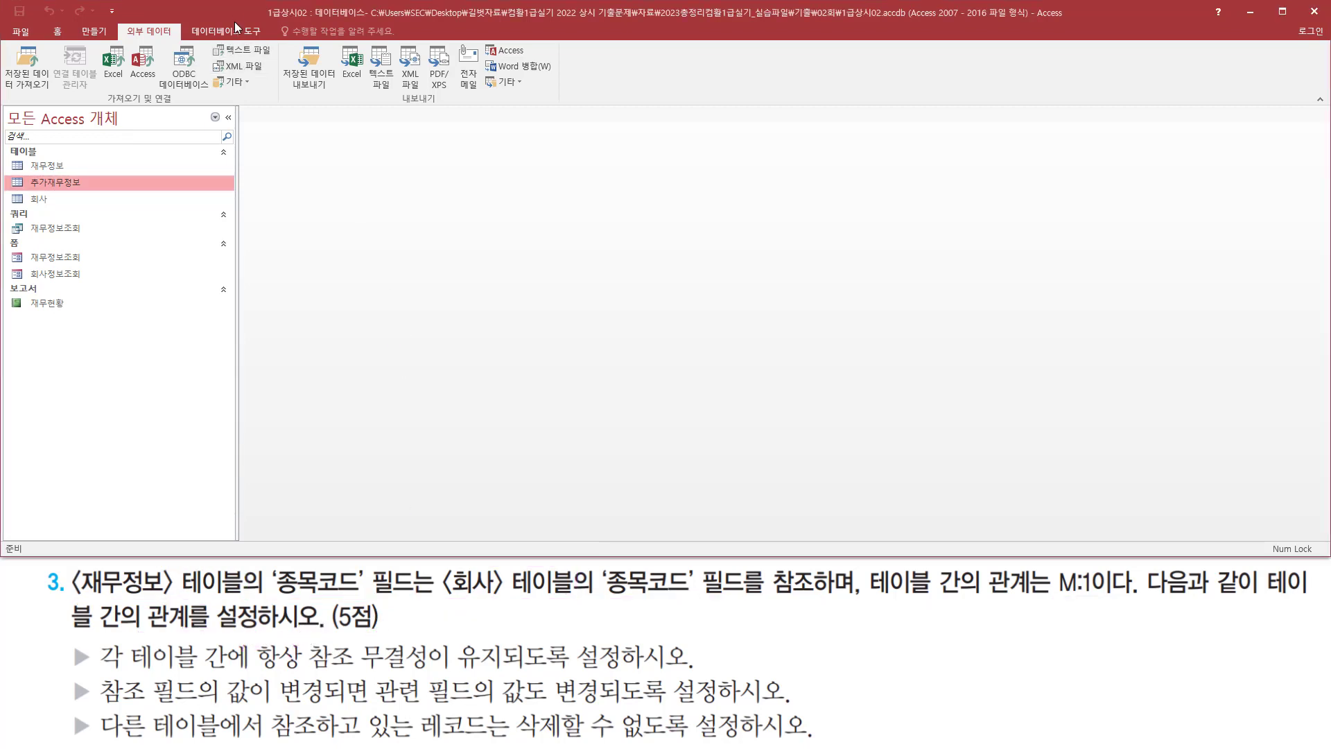
- Open the database relationships layout and add only the 재무정보 and 회사 tables to it
click(233, 30)
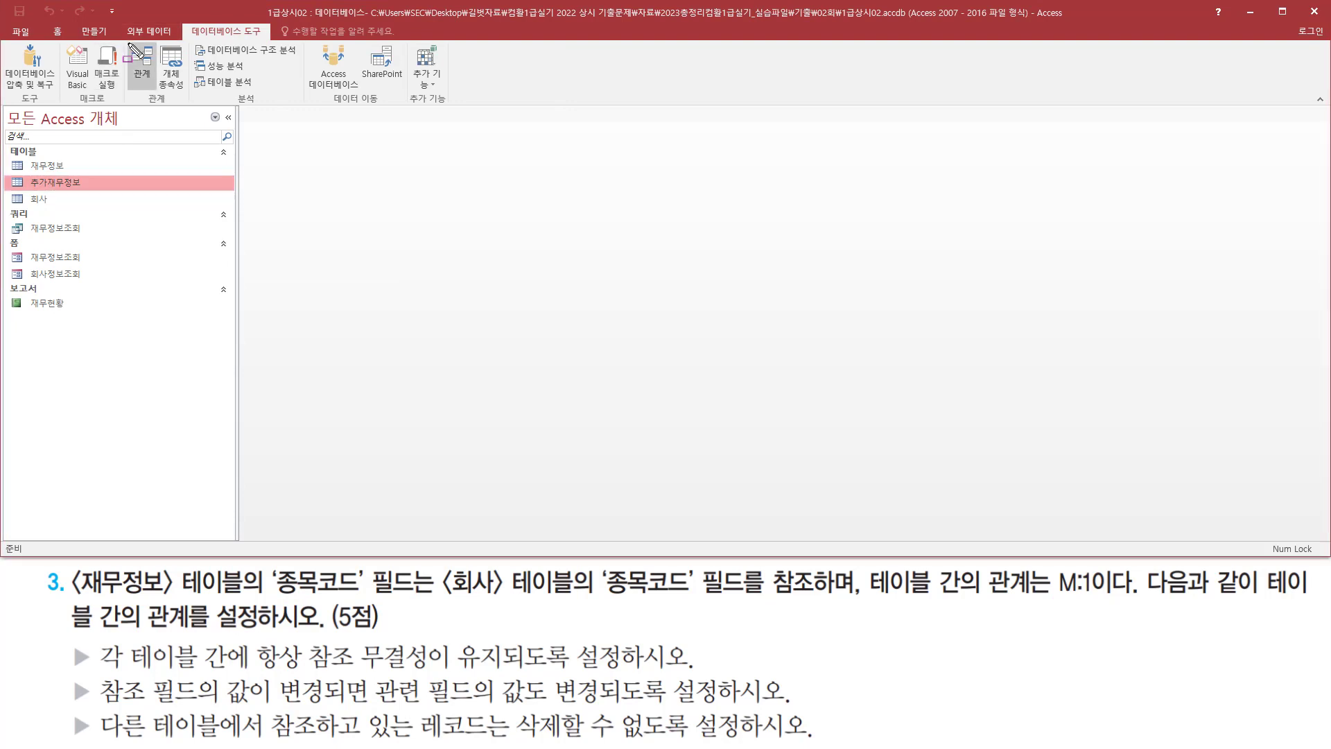
click(139, 66)
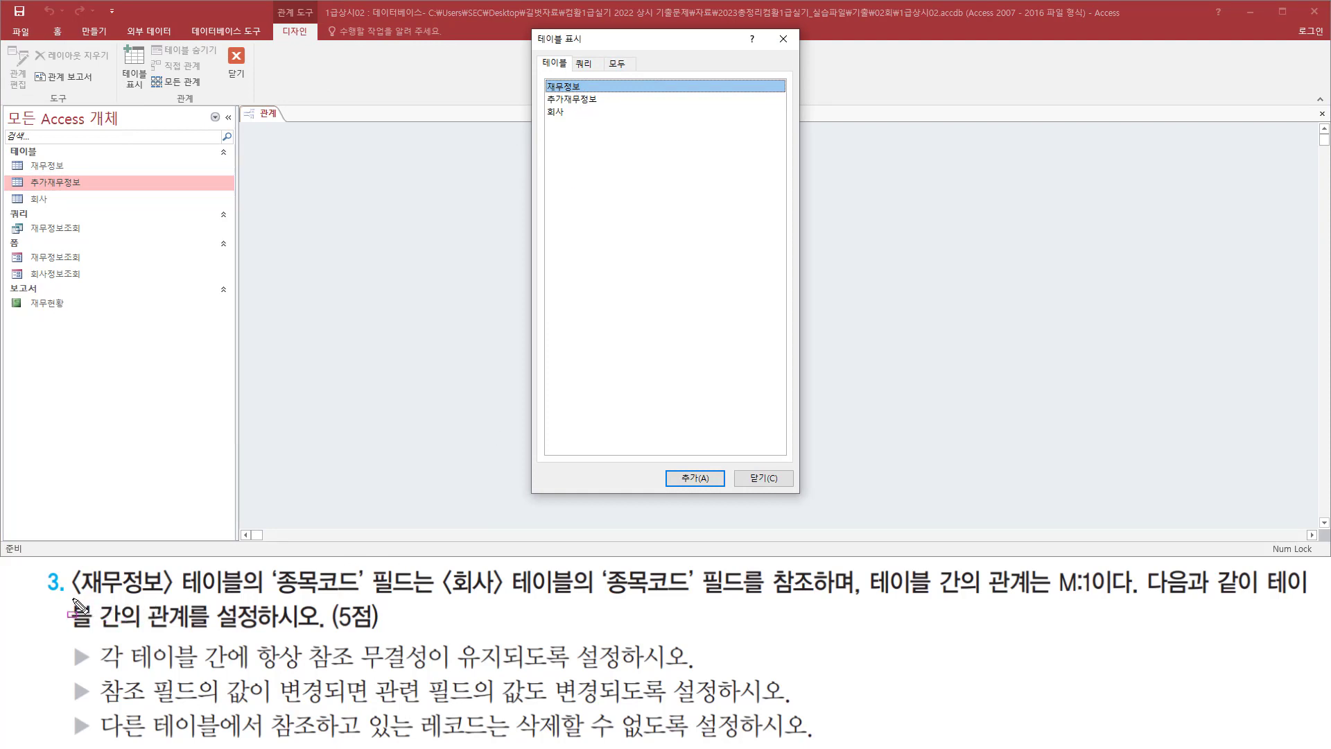
drag(73, 598, 241, 596)
drag(448, 595, 574, 595)
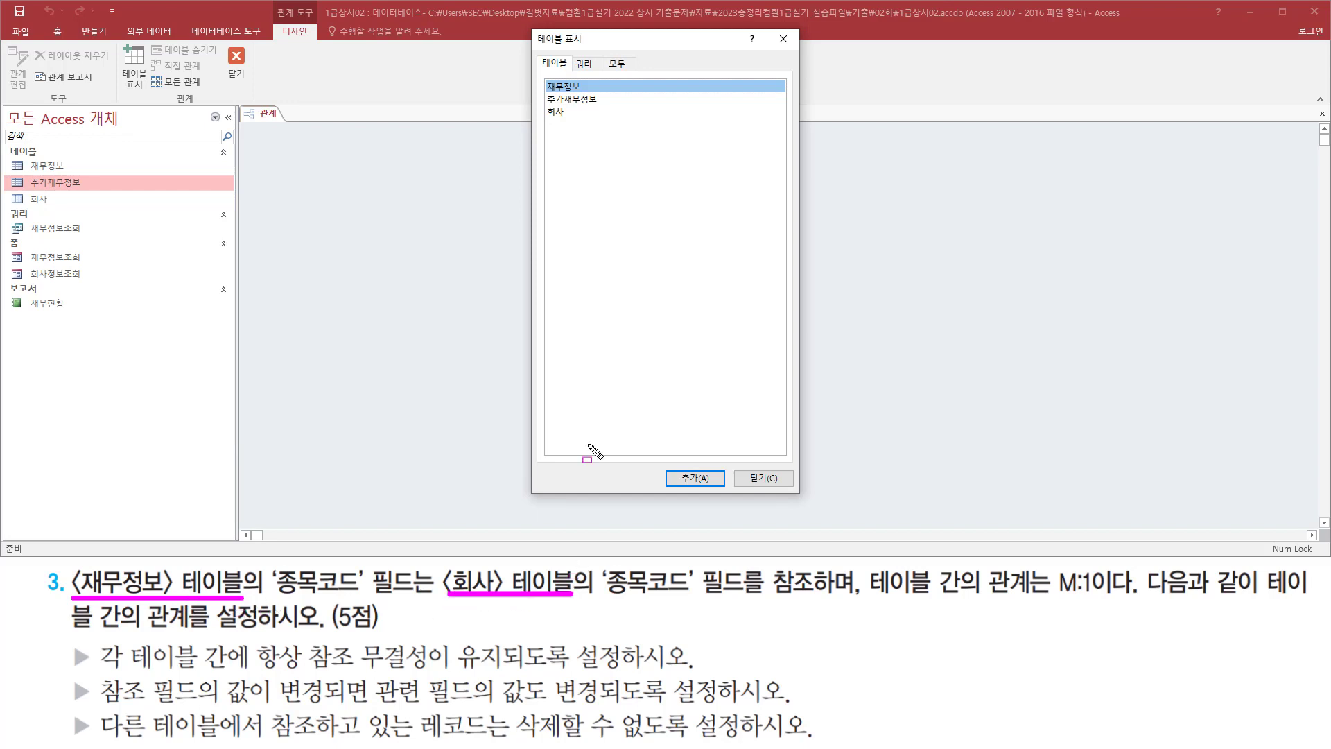
key(Escape)
double_click(581, 87)
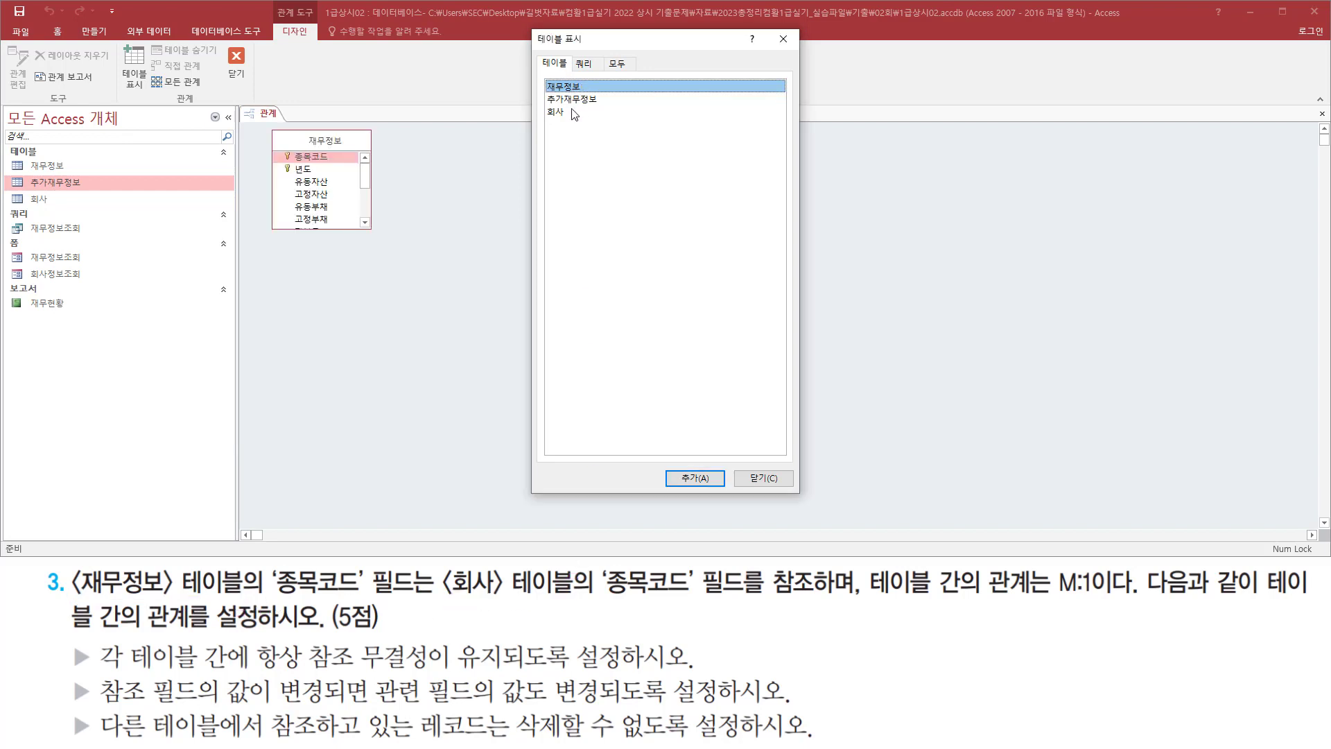
double_click(559, 112)
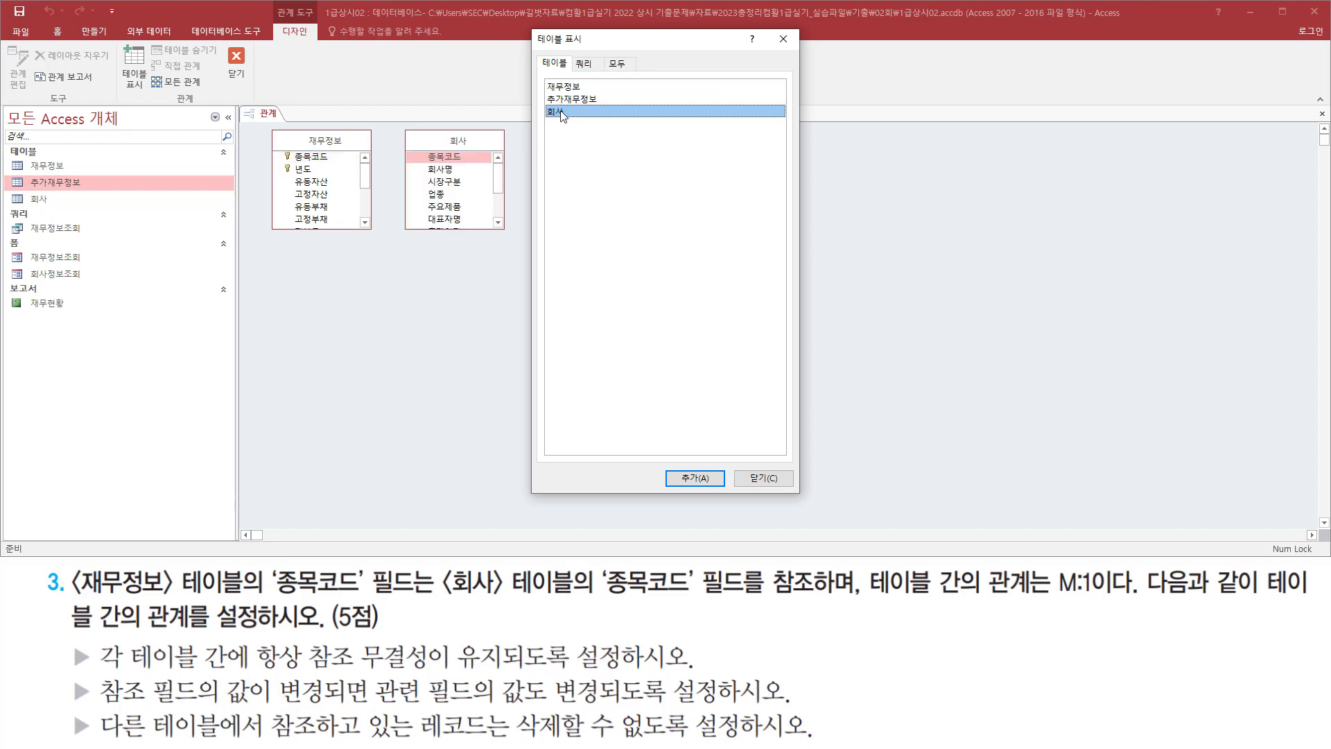
drag(251, 121, 514, 252)
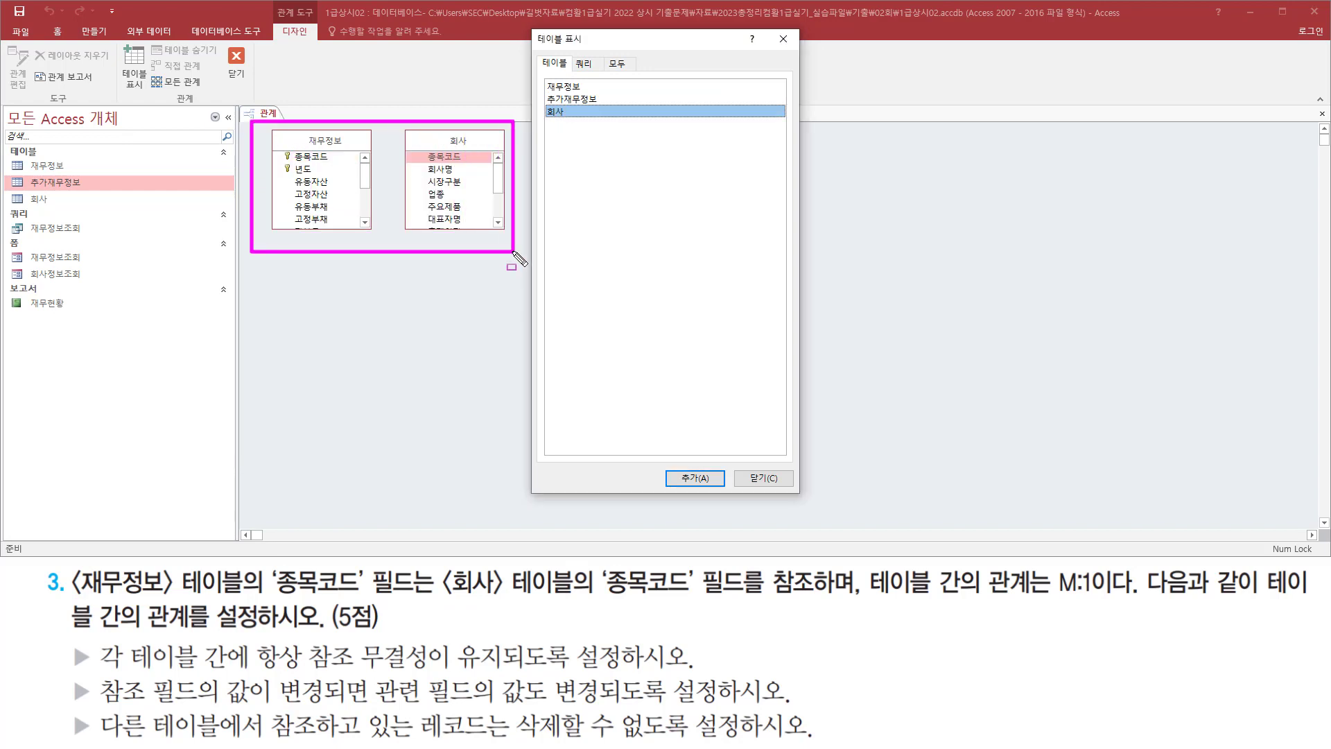
drag(736, 459, 819, 516)
key(Escape)
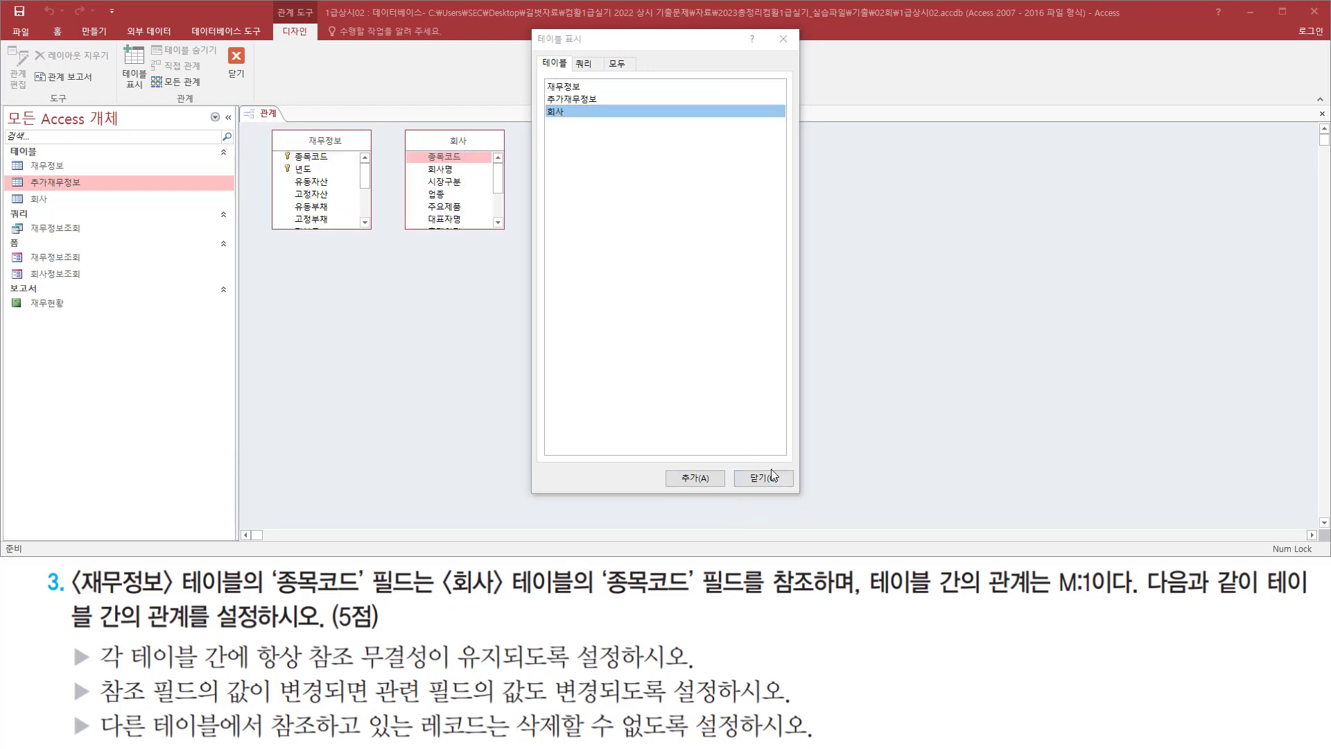
click(772, 474)
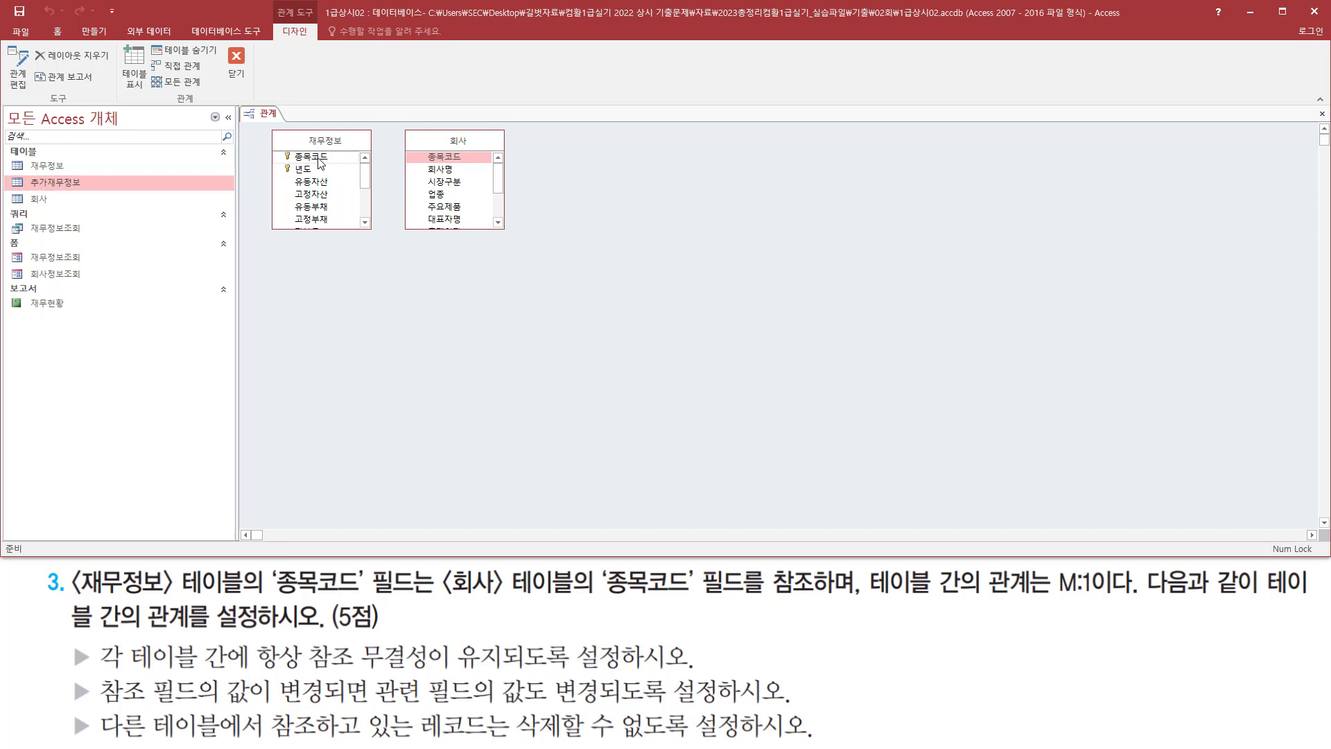
- Link the 종목코드 field of the 재무정보 table to the 종목코드 field of the 회사 table
drag(309, 160, 443, 158)
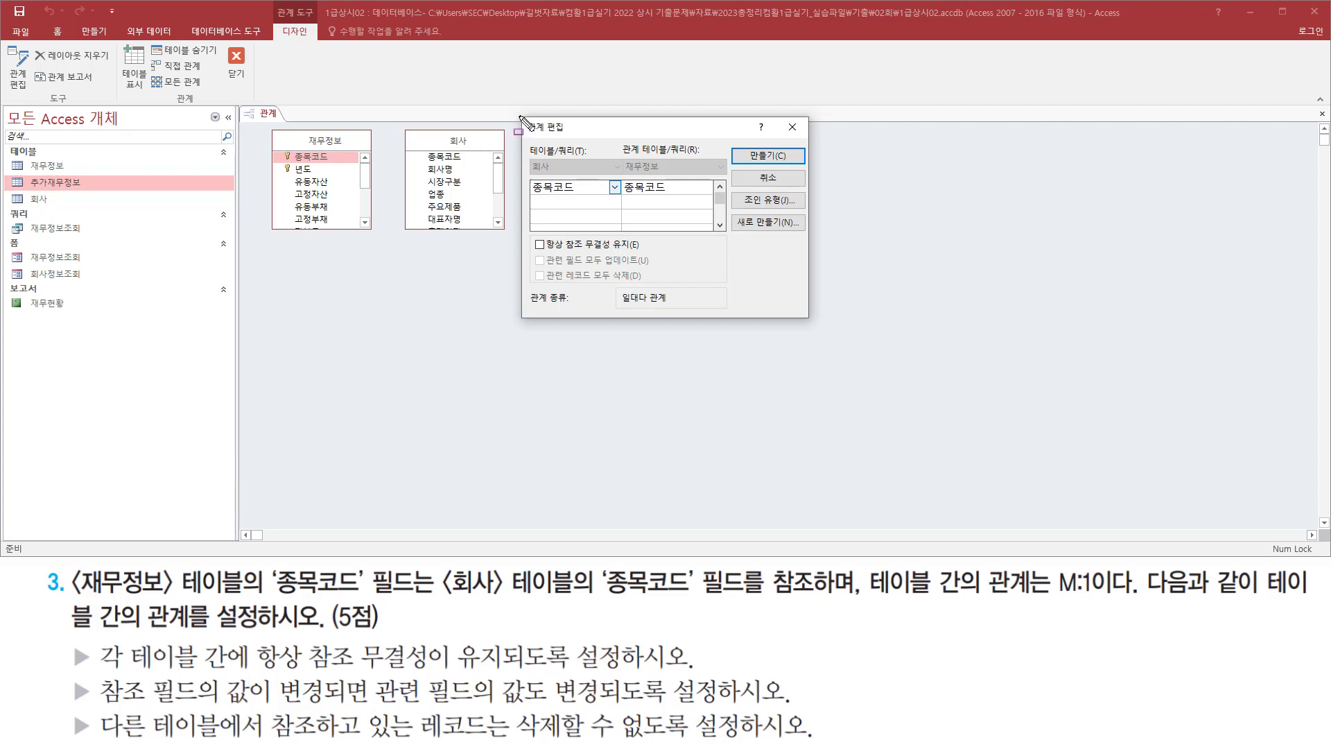
drag(519, 115, 814, 317)
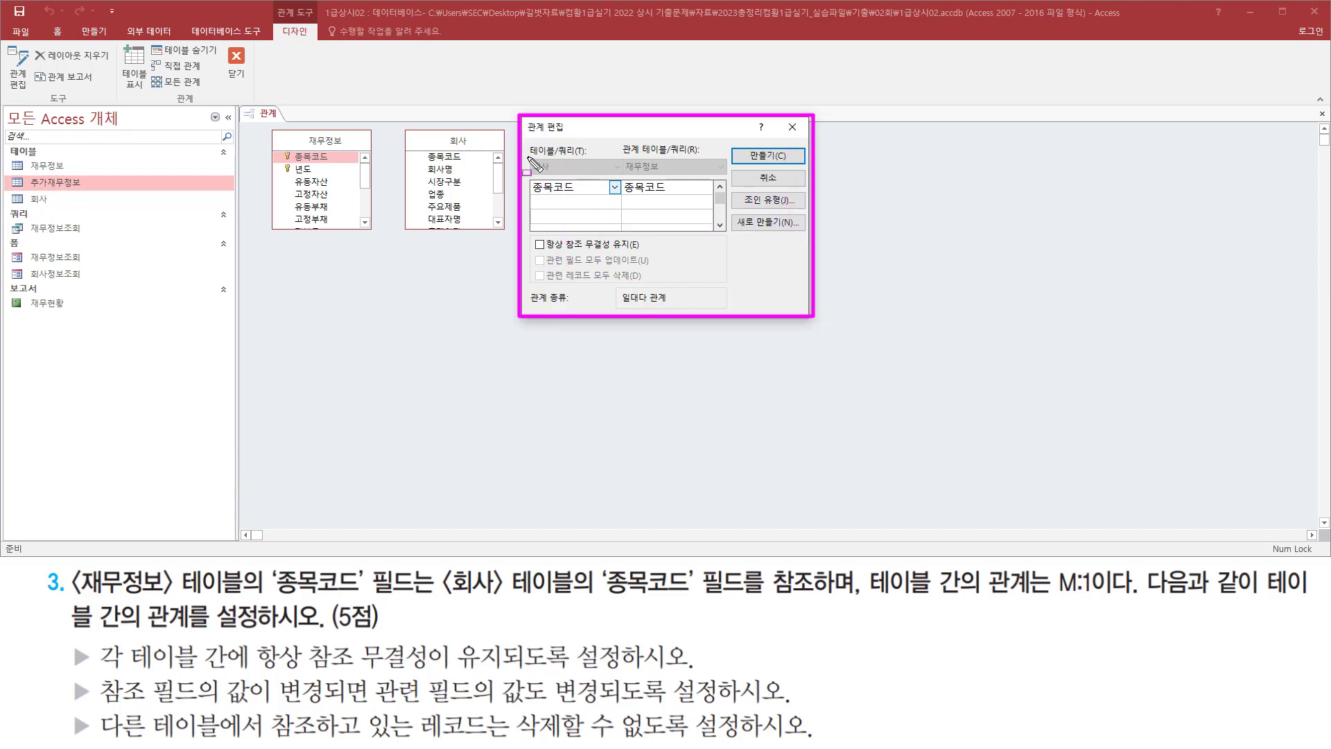
drag(526, 156, 588, 196)
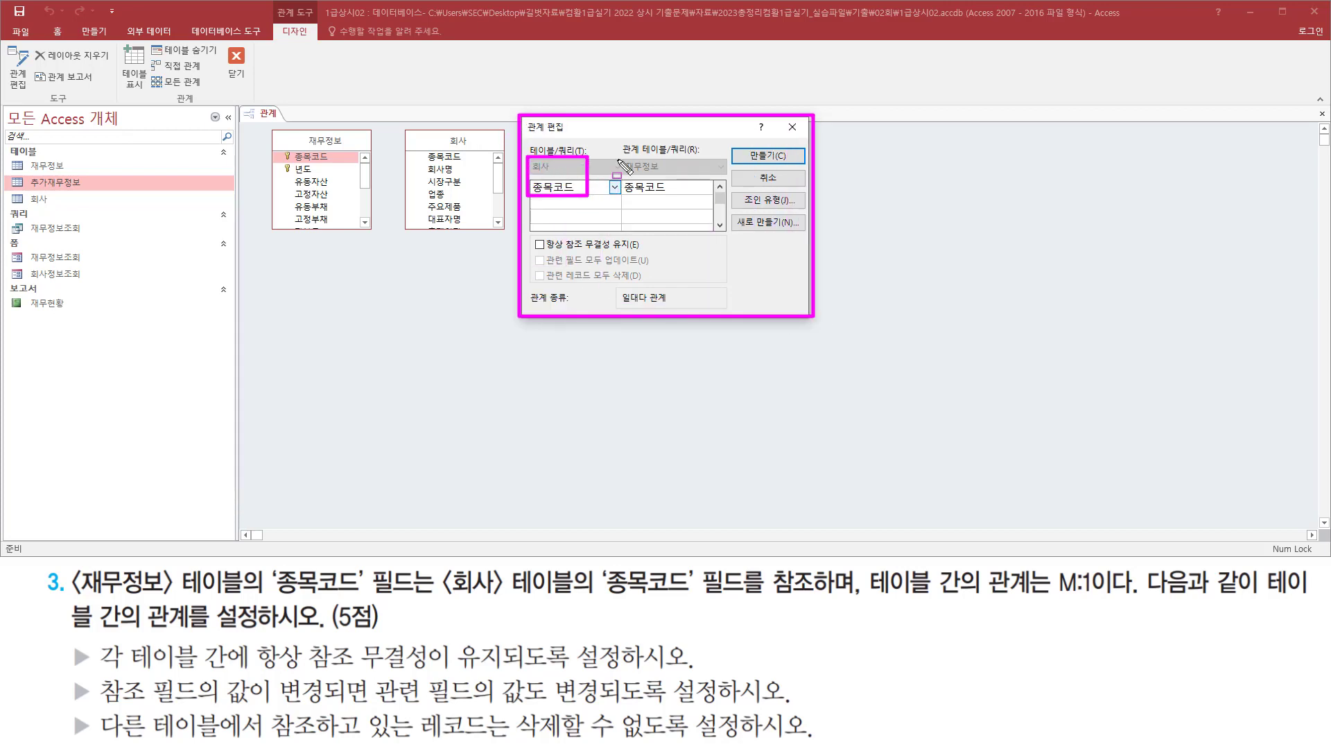
drag(622, 154, 680, 197)
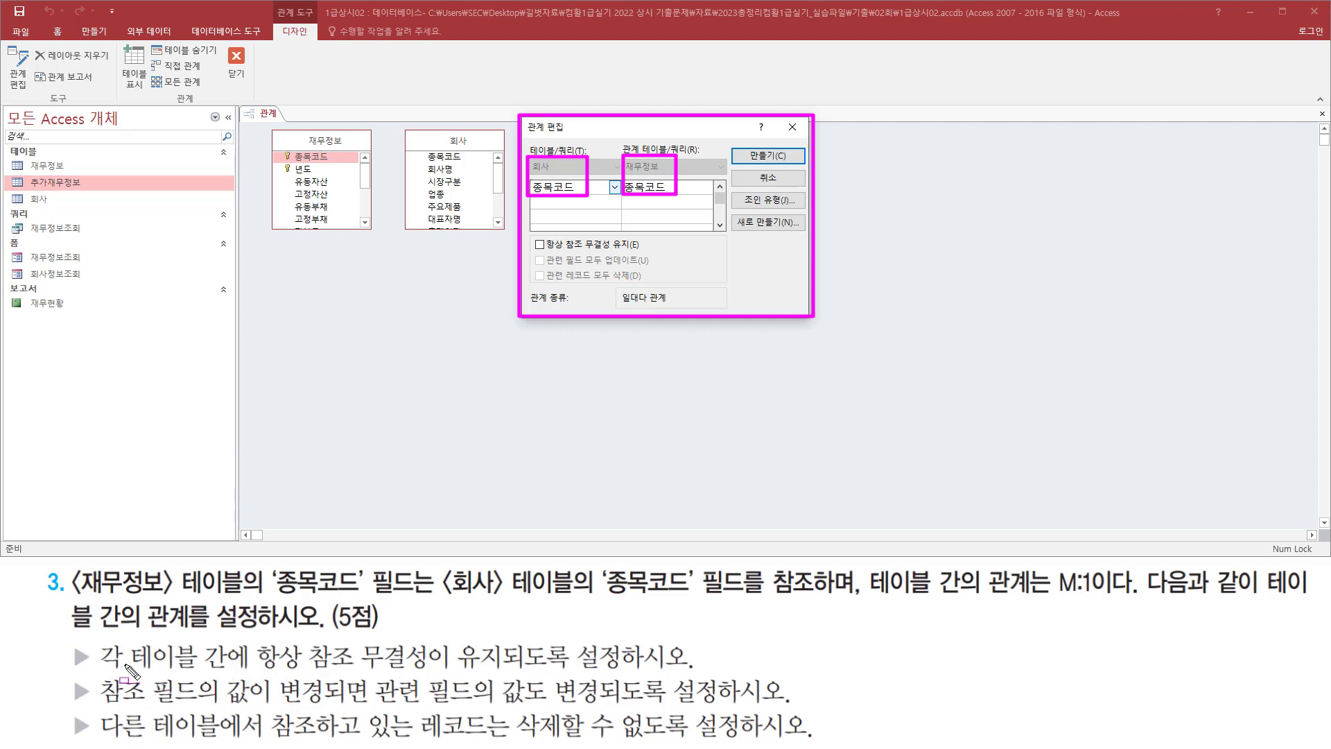
- Enable 항상 참조 무결성 유지 and 관련 필드 모두 업데이트 for the 종목코드 relationship
drag(261, 671, 613, 669)
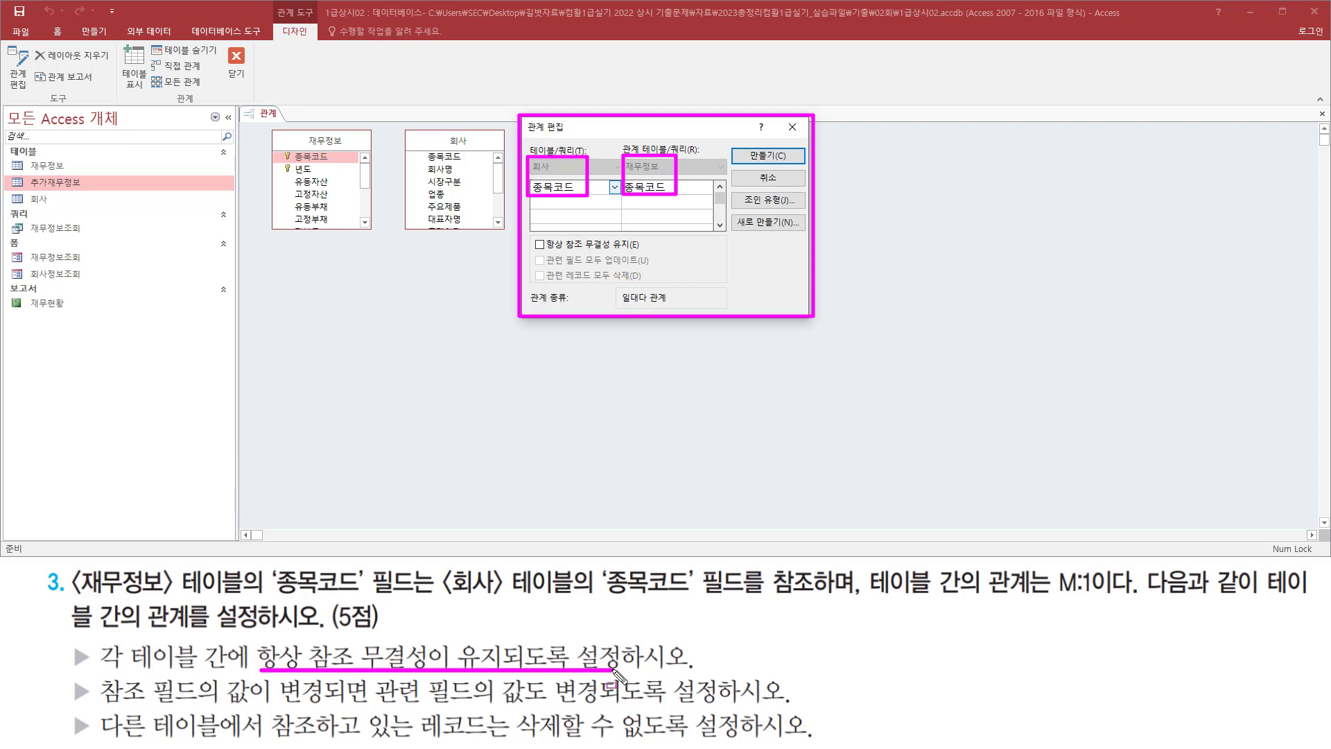
mouse_move(530, 233)
mouse_down()
mouse_move(531, 253)
mouse_move(556, 255)
mouse_up()
key(Escape)
click(539, 244)
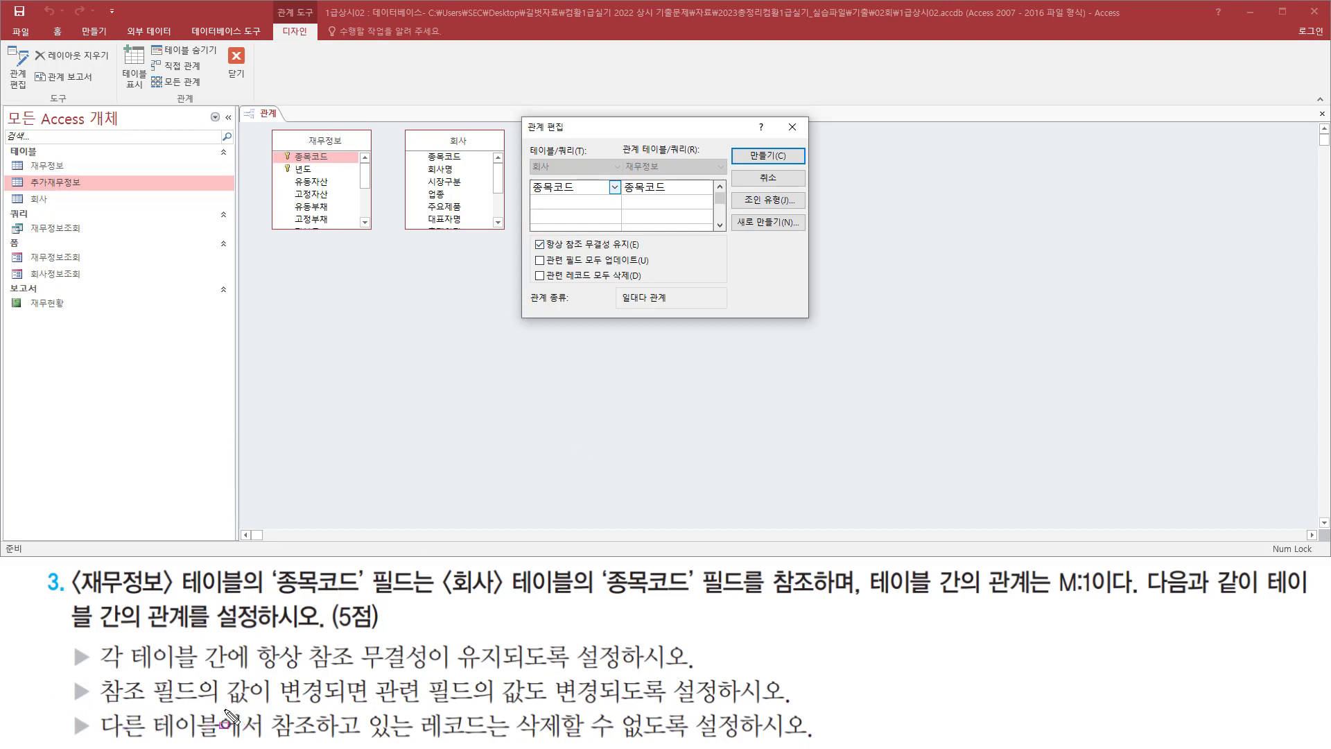
mouse_move(223, 703)
mouse_down()
mouse_move(366, 703)
mouse_move(387, 691)
mouse_move(726, 714)
mouse_up()
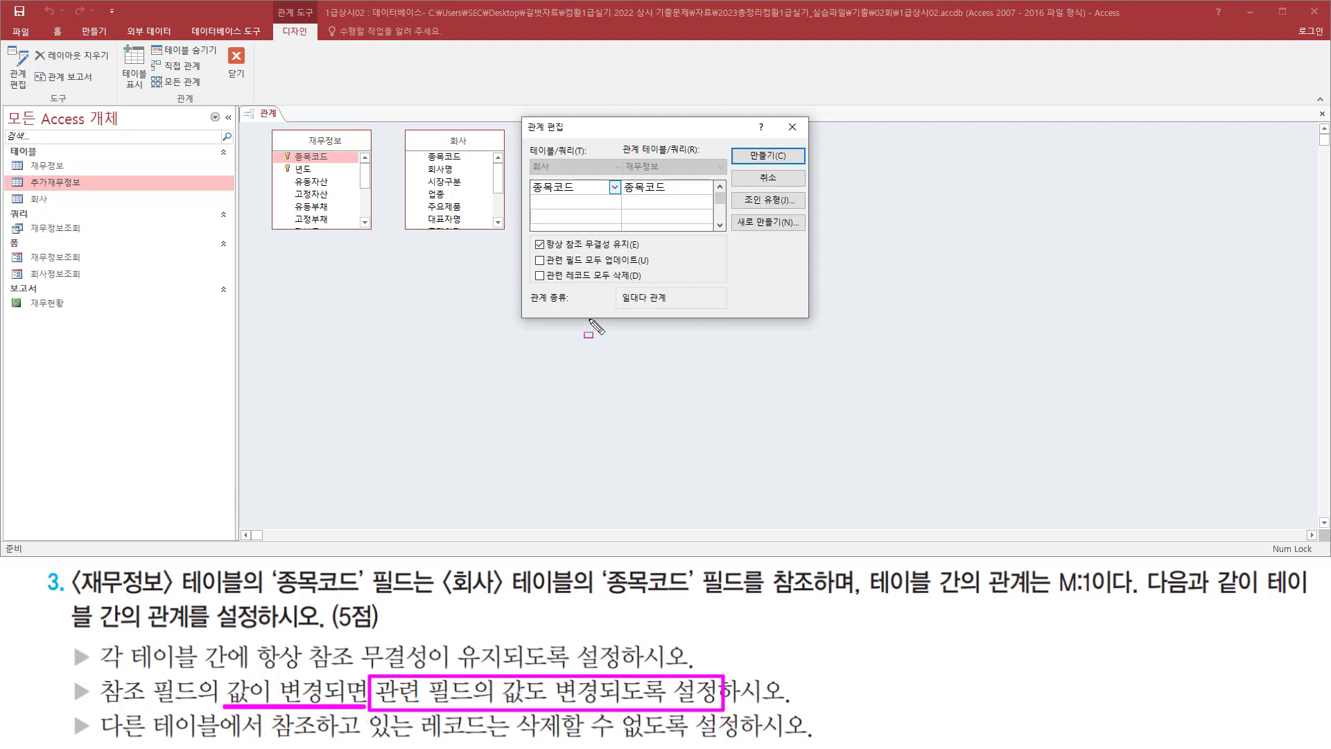
drag(533, 254, 666, 271)
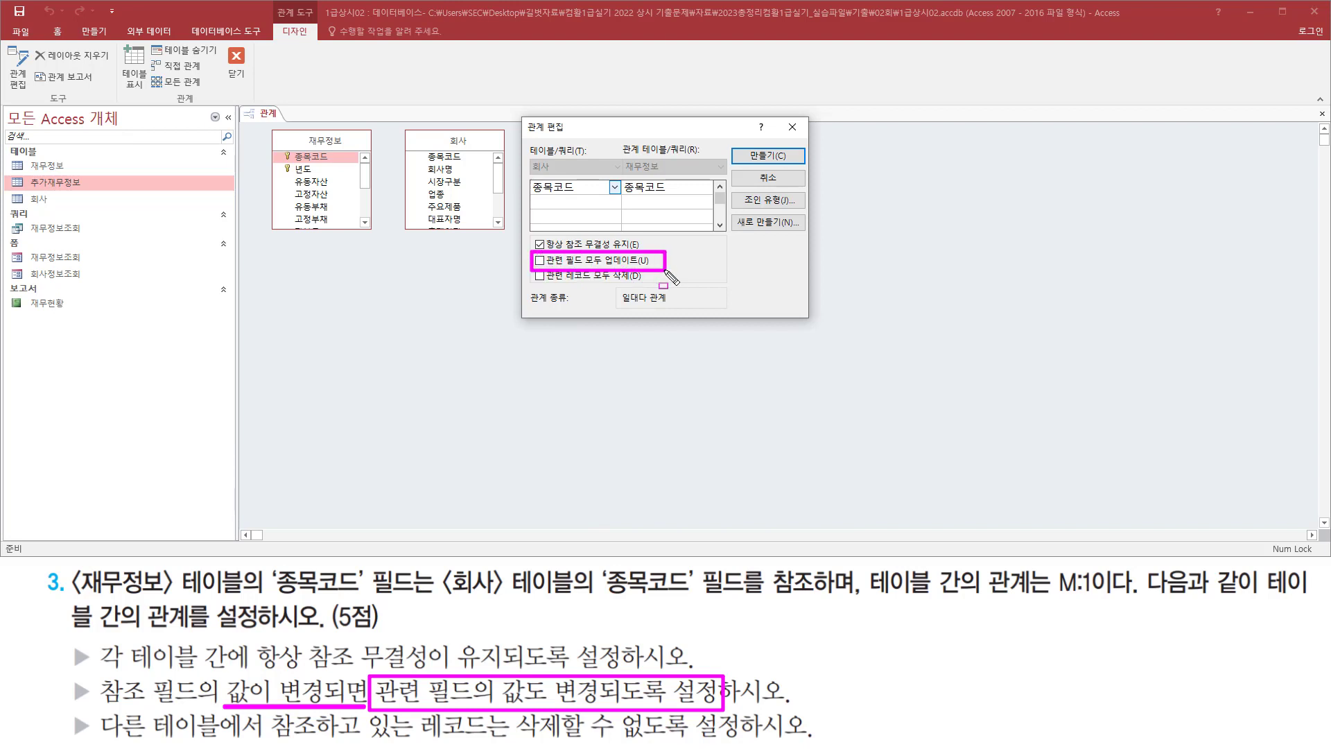
key(Escape)
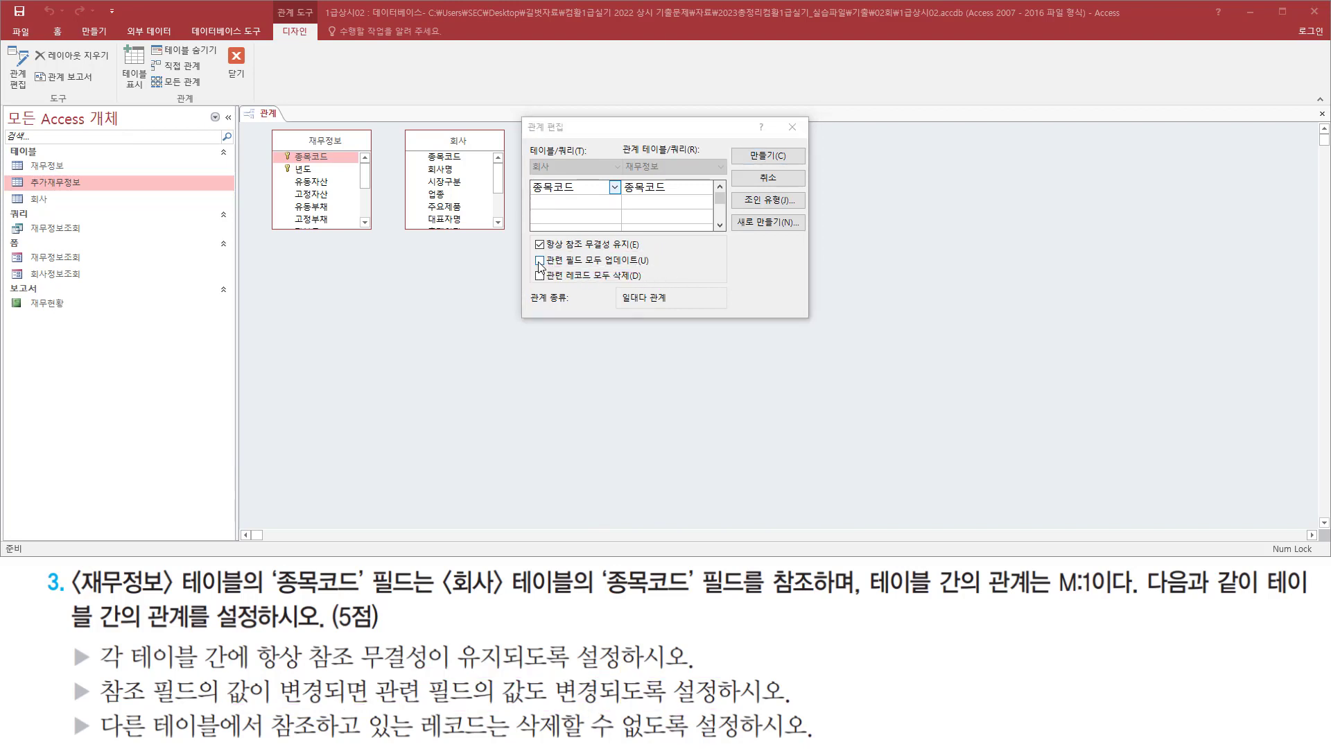
click(540, 261)
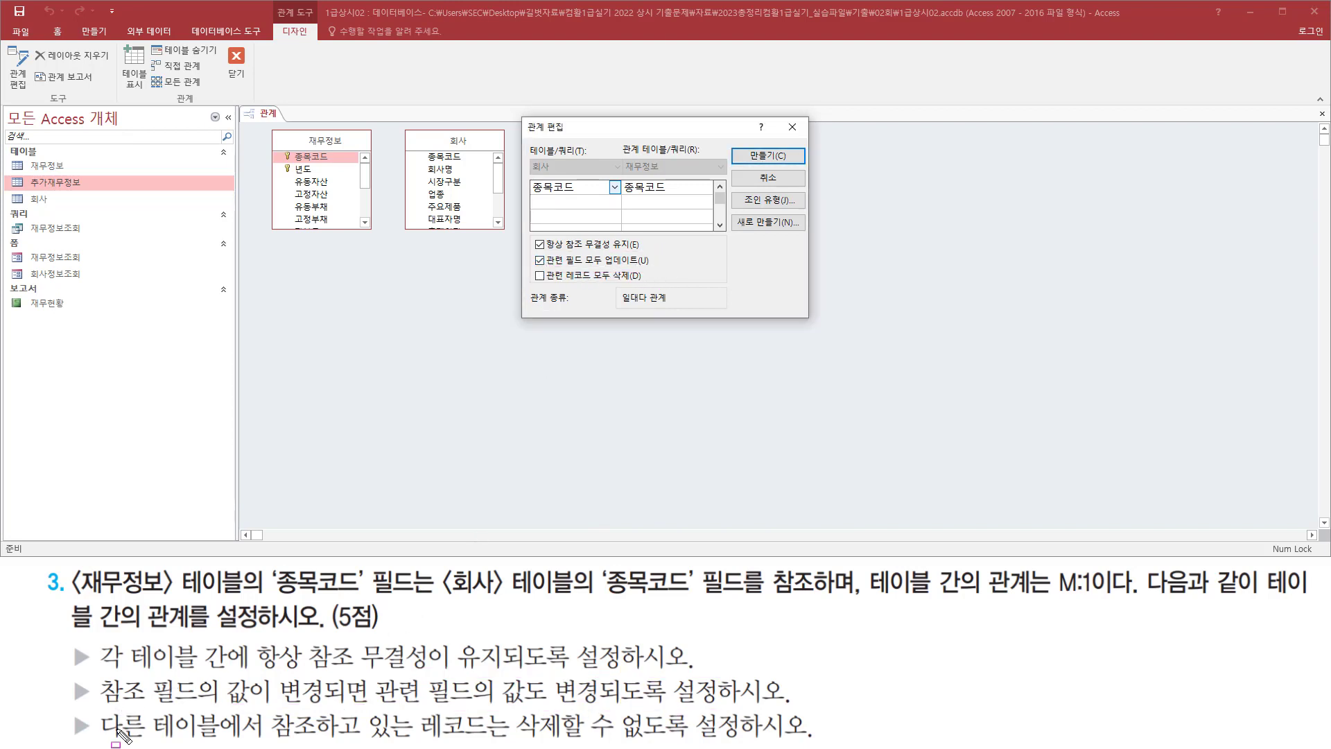
- Create the relationship between 재무정보 and 회사 without cascading deletion of related records
drag(97, 737, 753, 740)
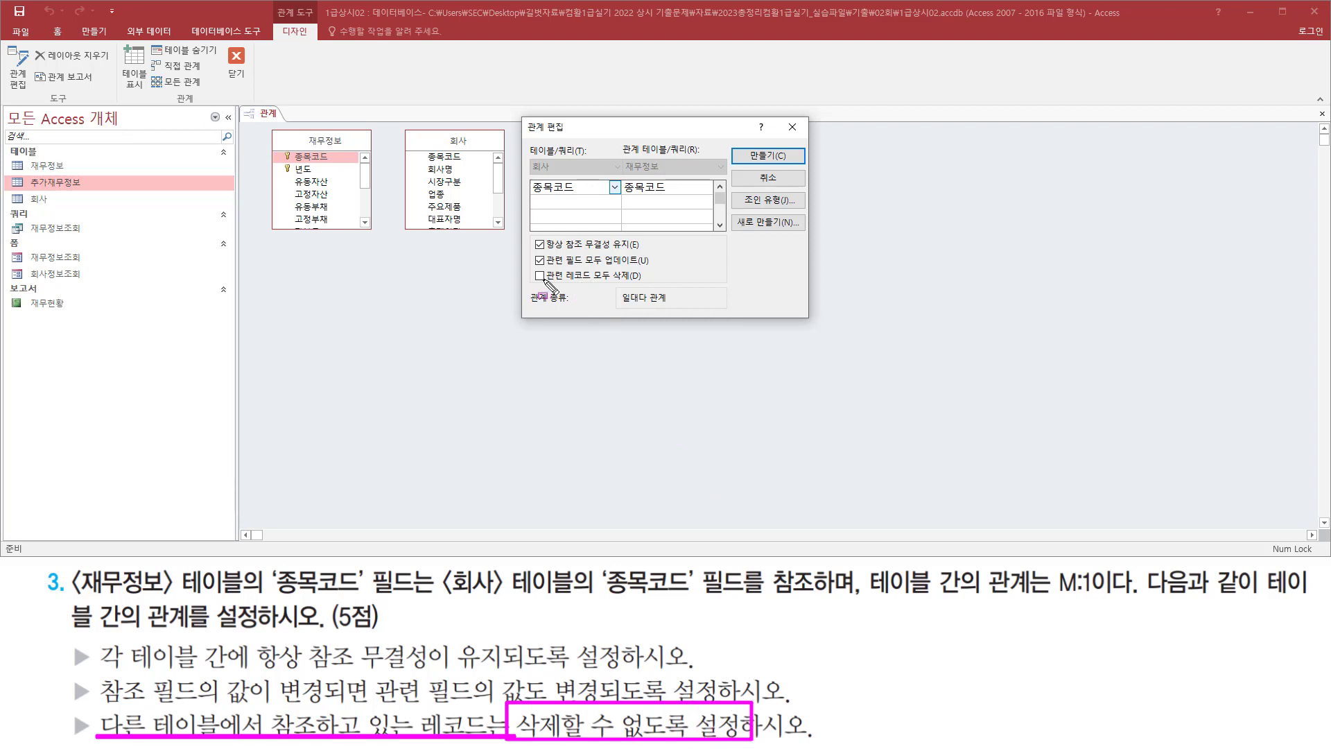
drag(597, 282, 642, 282)
key(Escape)
mouse_move(532, 236)
mouse_down()
mouse_move(541, 289)
mouse_move(664, 290)
mouse_up()
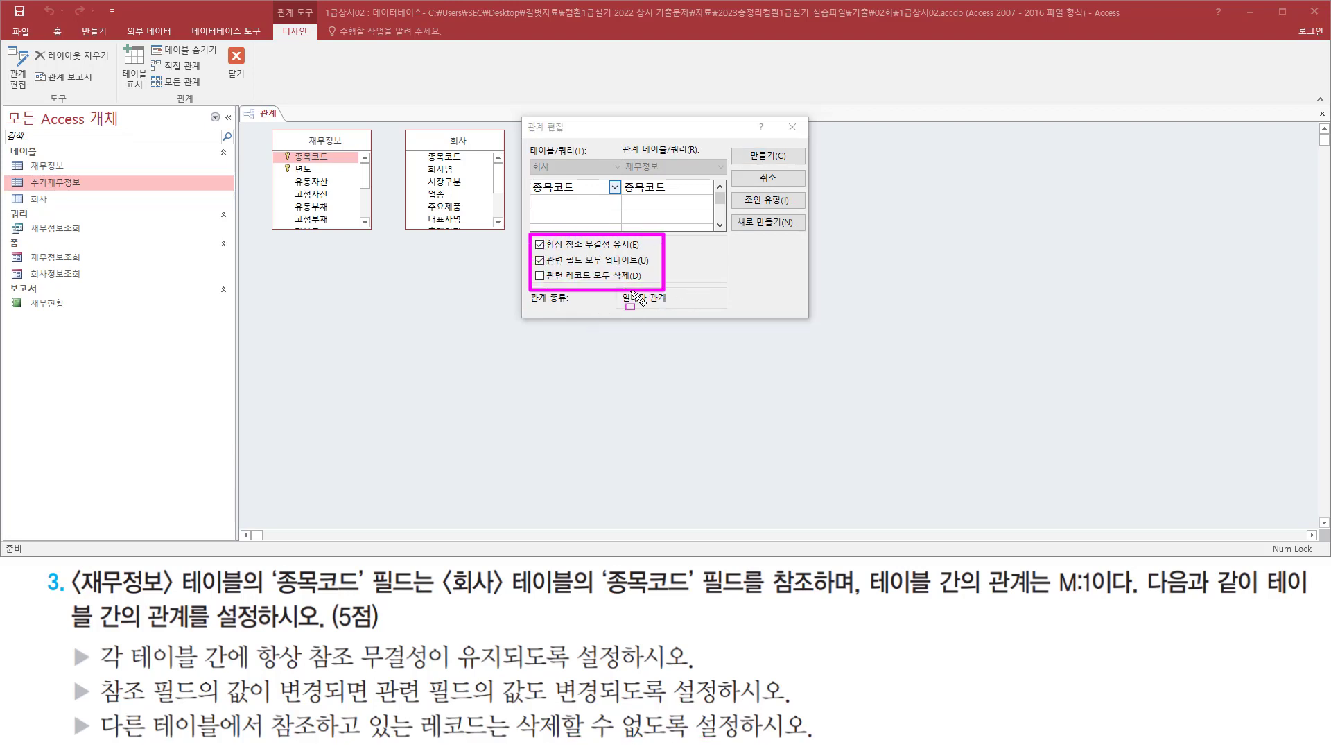
mouse_move(747, 146)
mouse_down()
mouse_move(804, 178)
mouse_move(787, 167)
mouse_up()
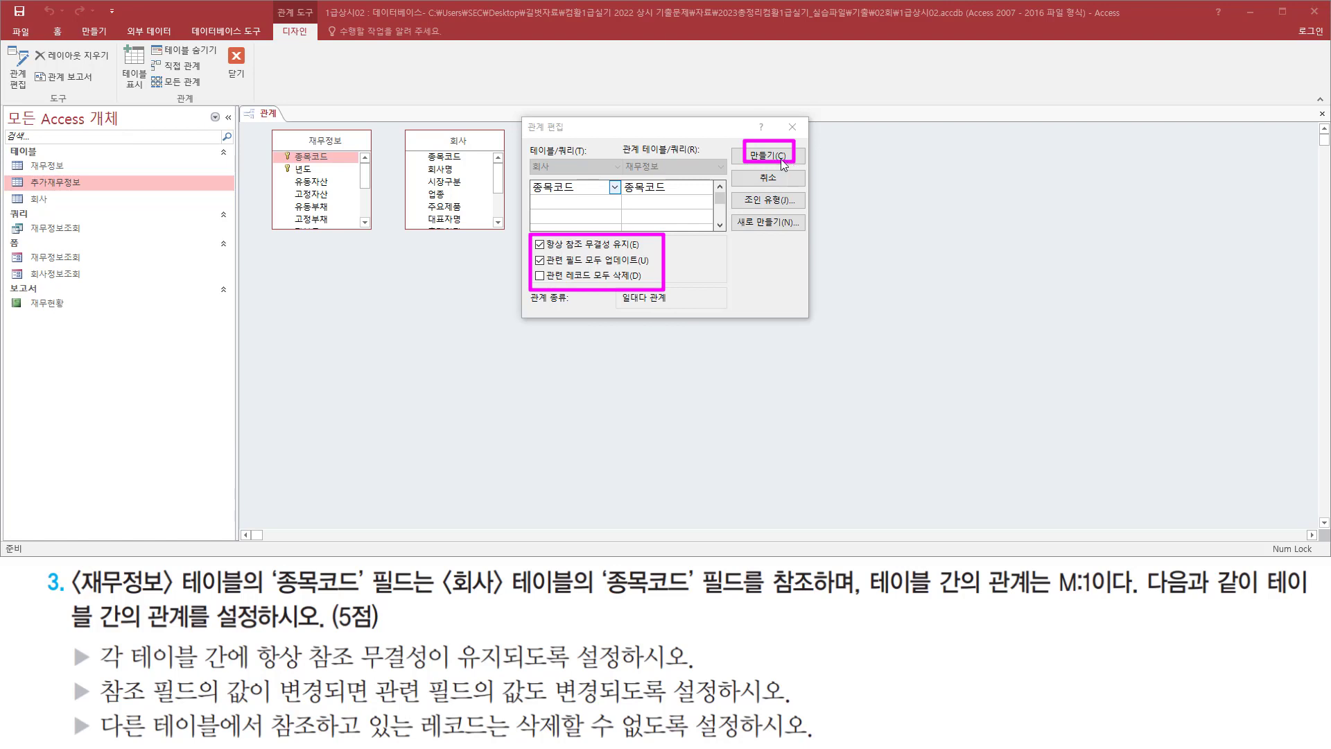
key(Escape)
click(769, 155)
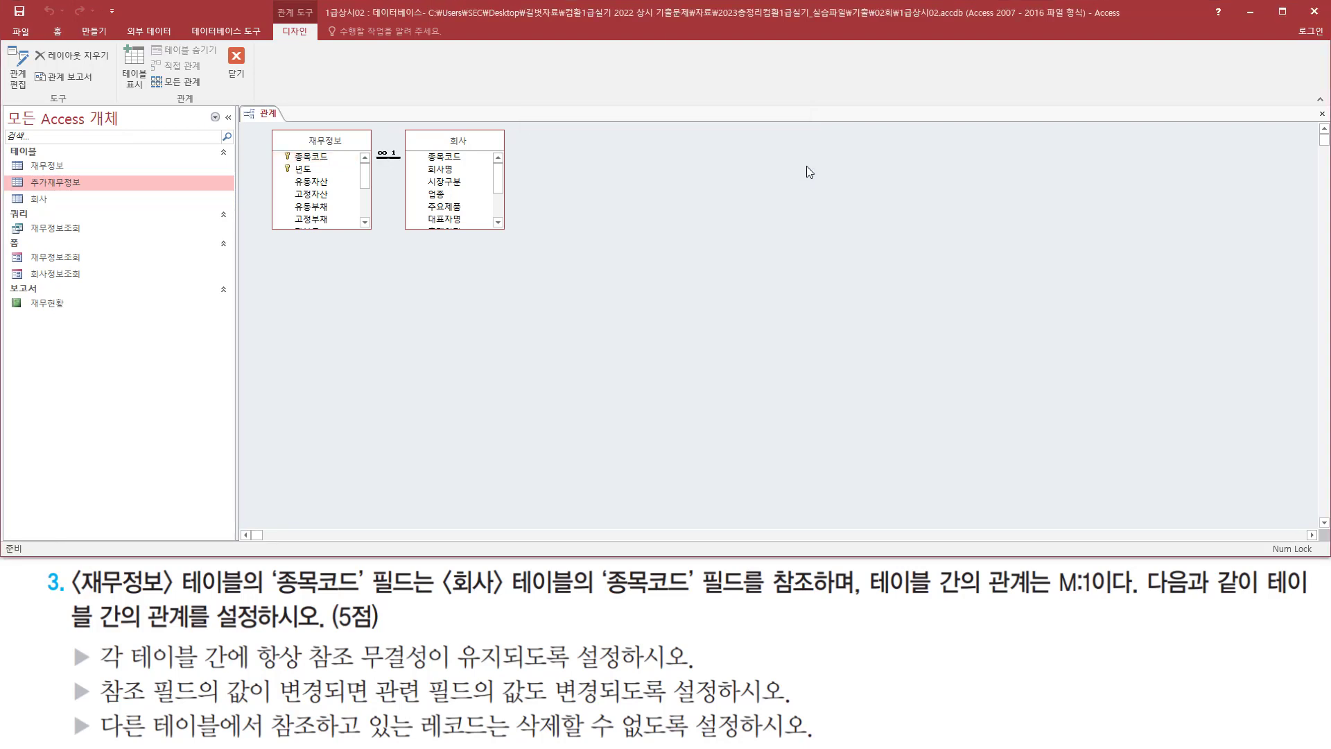
- Close the relationships layout and save its changes
key(ctrl+2)
drag(365, 144, 416, 169)
key(Escape)
click(1322, 113)
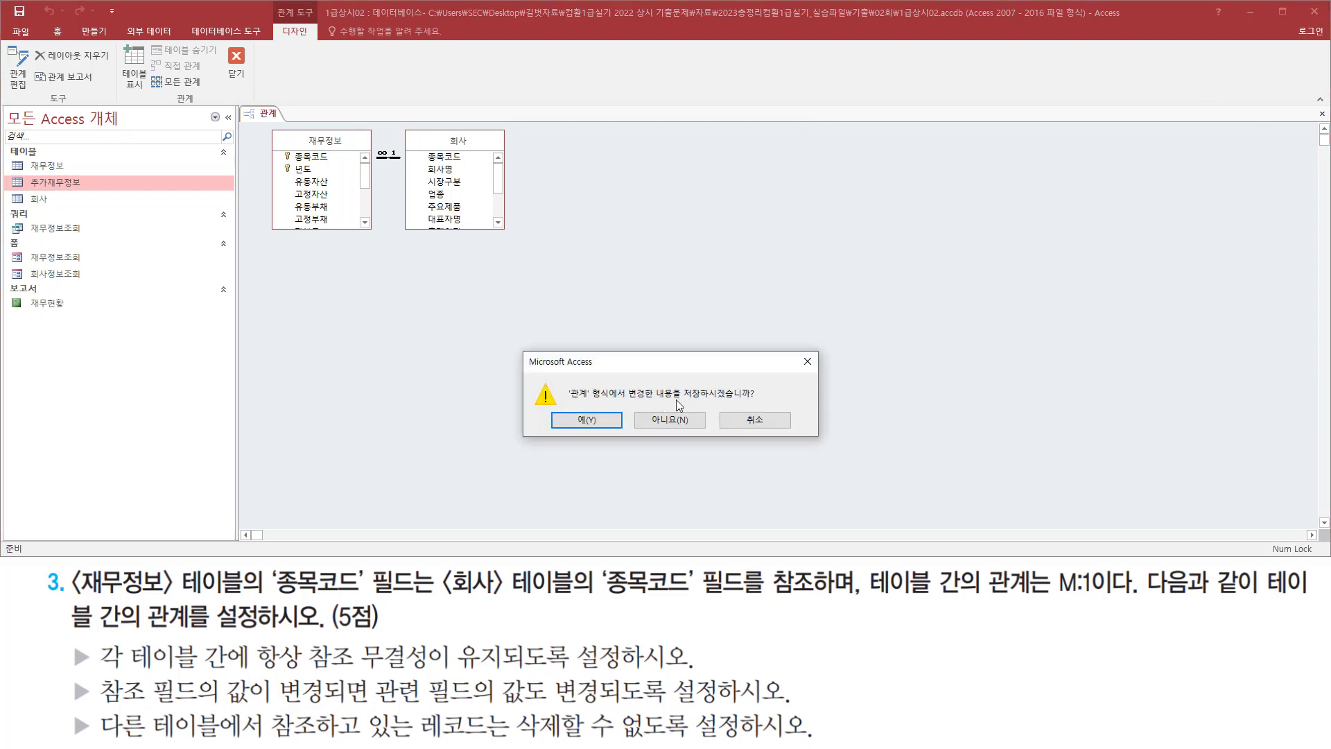
click(581, 422)
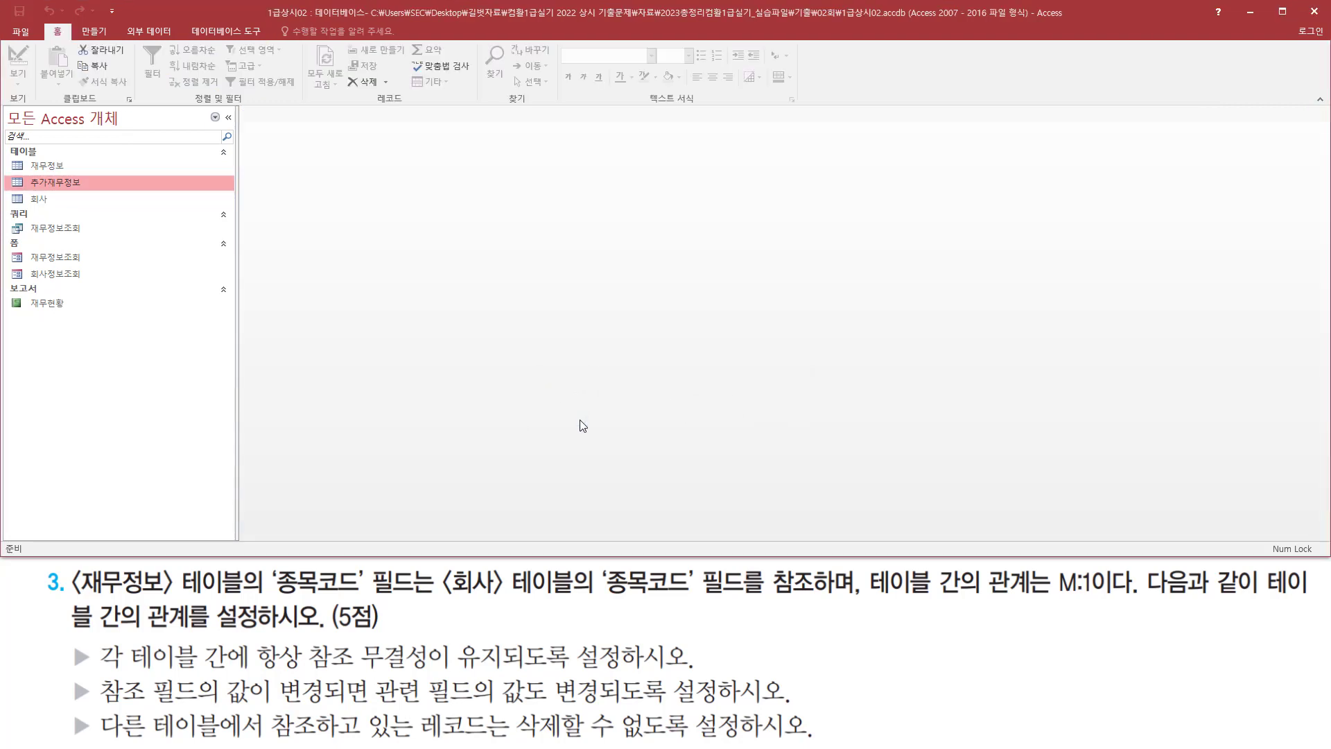